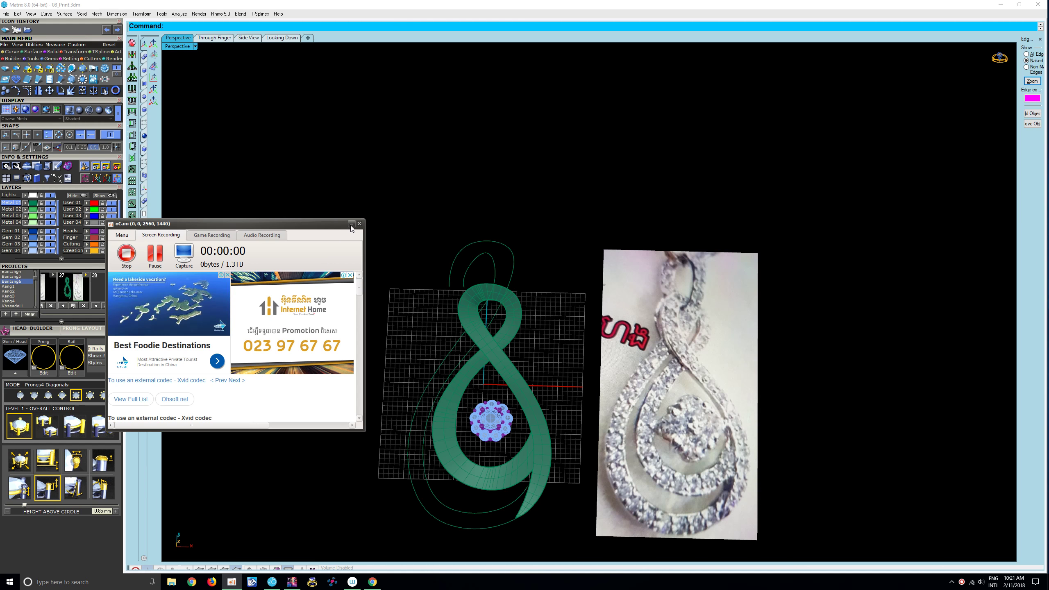
- Orbit and tilt the view to look down on the pendant
{"action": "left_click", "coordinate": [351, 225]}
{"action": "scroll", "coordinate": [511, 445], "scroll_direction": "up", "scroll_amount": 3}
{"action": "mouse_move", "coordinate": [512, 445]}
{"action": "right_mouse_down"}
{"action": "mouse_move", "coordinate": [547, 357]}
{"action": "mouse_move", "coordinate": [657, 256]}
{"action": "right_mouse_up"}
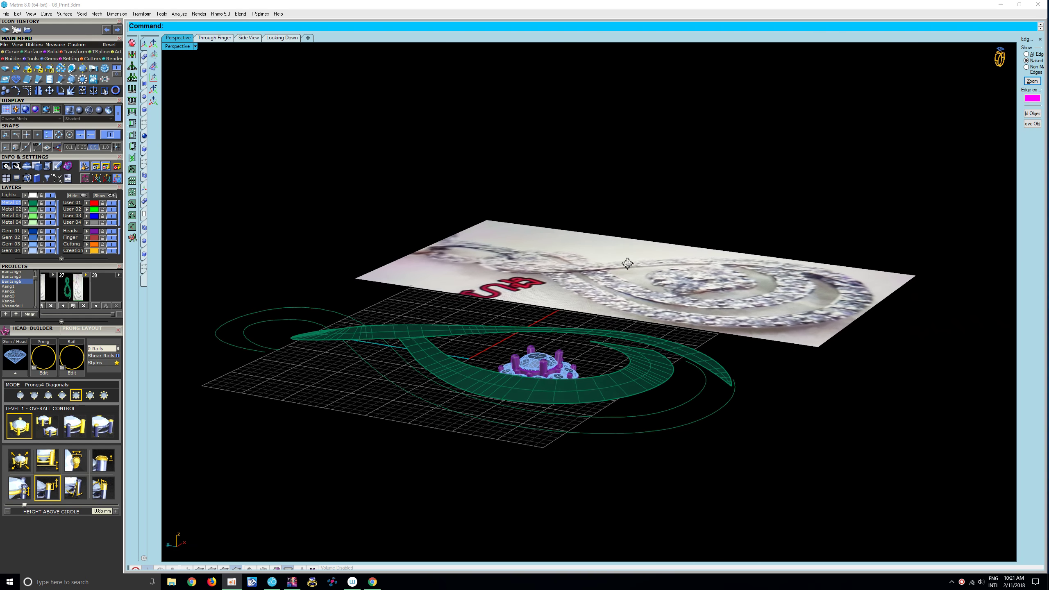
{"action": "mouse_move", "coordinate": [457, 362]}
{"action": "right_mouse_down"}
{"action": "mouse_move", "coordinate": [456, 408]}
{"action": "mouse_move", "coordinate": [479, 324]}
{"action": "mouse_move", "coordinate": [467, 325]}
{"action": "mouse_move", "coordinate": [435, 233]}
{"action": "mouse_move", "coordinate": [366, 241]}
{"action": "right_mouse_up"}
{"action": "scroll", "coordinate": [435, 233], "scroll_direction": "up", "scroll_amount": 2}
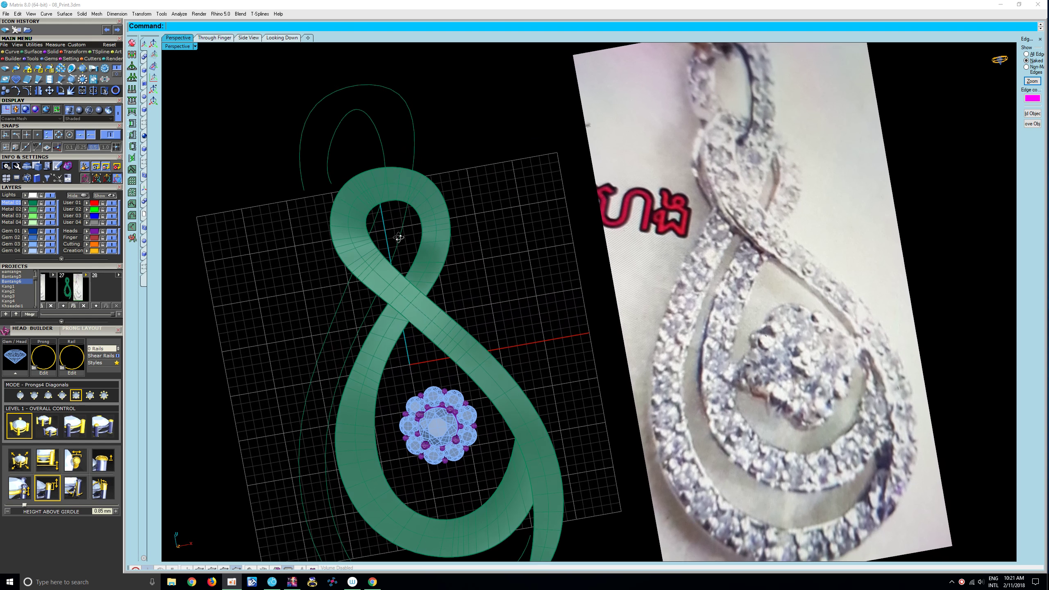
- Show both rail curves' control points and shift two near the loop top rightward
{"action": "left_click", "coordinate": [401, 234]}
{"action": "left_click", "coordinate": [378, 220], "text": "shift"}
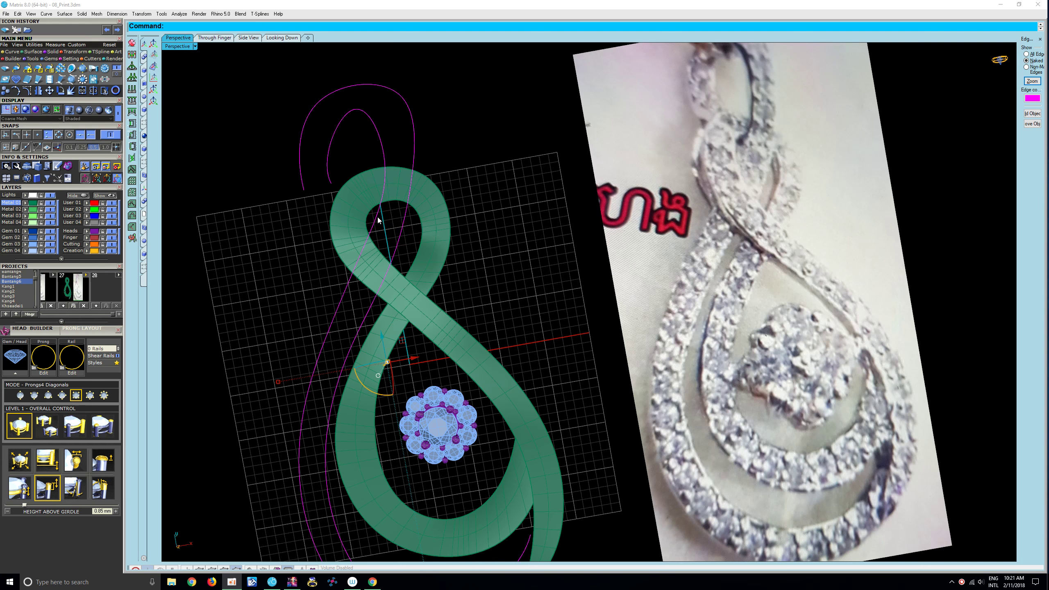
{"action": "type", "text": "Q"}
{"action": "key", "text": "Return"}
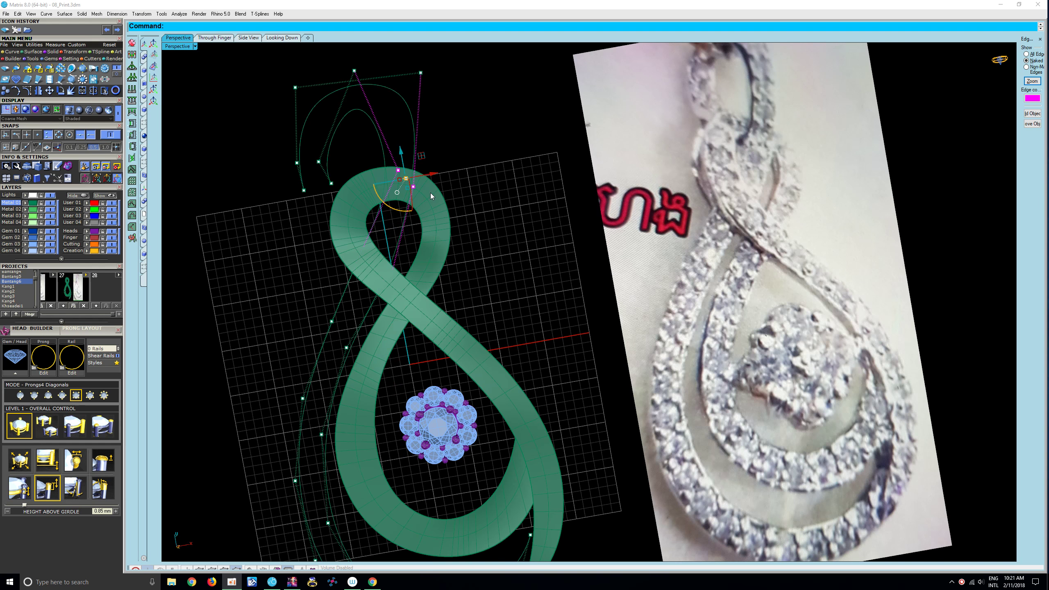
{"action": "mouse_move", "coordinate": [423, 156]}
{"action": "left_mouse_down"}
{"action": "mouse_move", "coordinate": [388, 195]}
{"action": "mouse_move", "coordinate": [430, 193]}
{"action": "left_mouse_up"}
{"action": "key", "text": "Escape"}
- From a closer angle, window-select the two control points at the figure-8's loop top
{"action": "right_click_drag", "start_coordinate": [441, 164], "coordinate": [530, 269]}
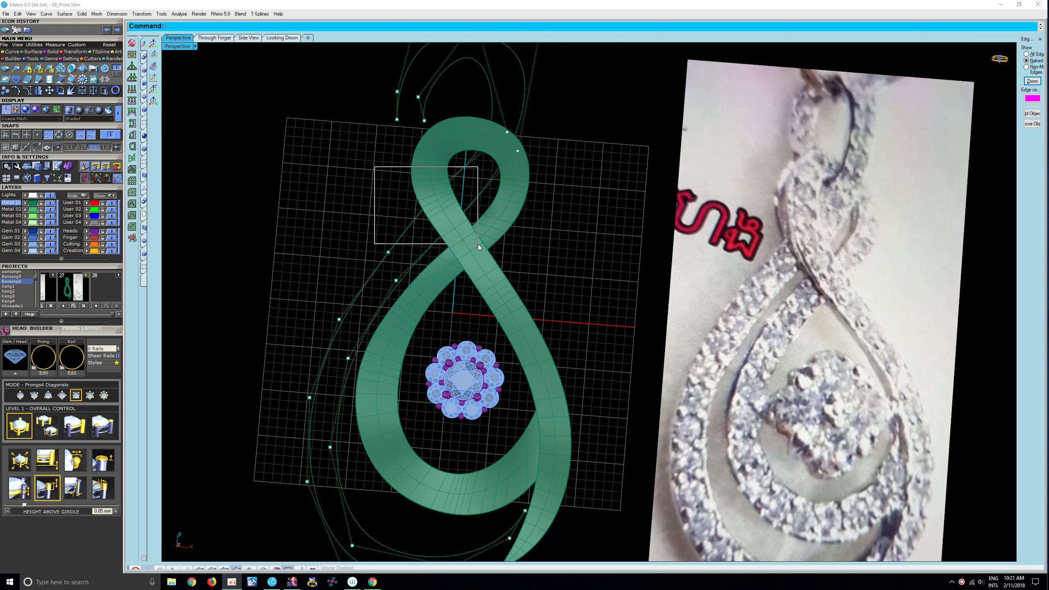
{"action": "left_click_drag", "start_coordinate": [380, 171], "coordinate": [478, 245]}
{"action": "scroll", "coordinate": [472, 179], "scroll_direction": "down", "scroll_amount": 2}
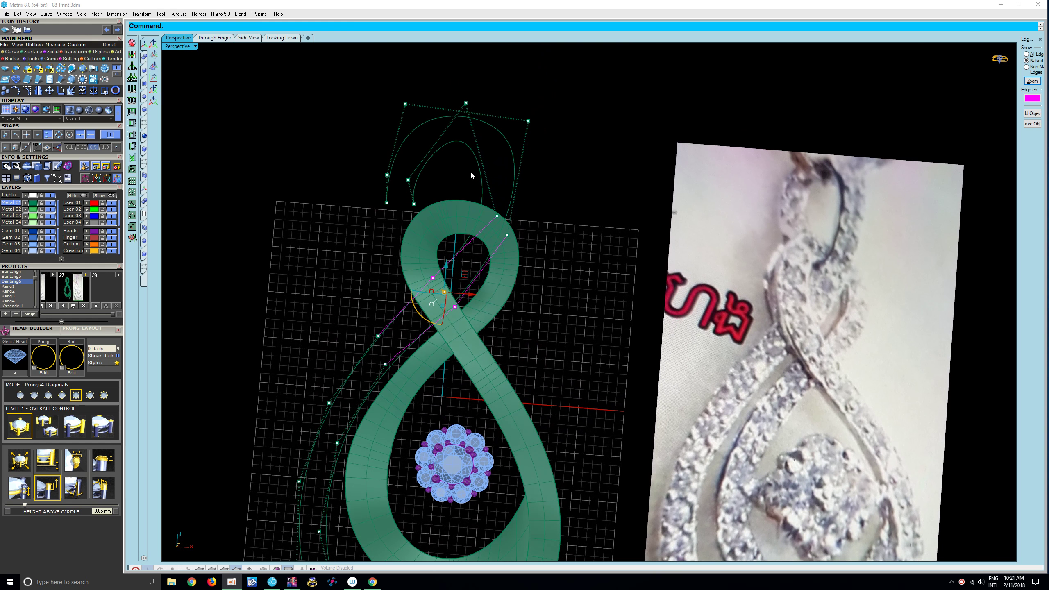
{"action": "key", "text": "Escape"}
{"action": "scroll", "coordinate": [460, 172], "scroll_direction": "down", "scroll_amount": 2}
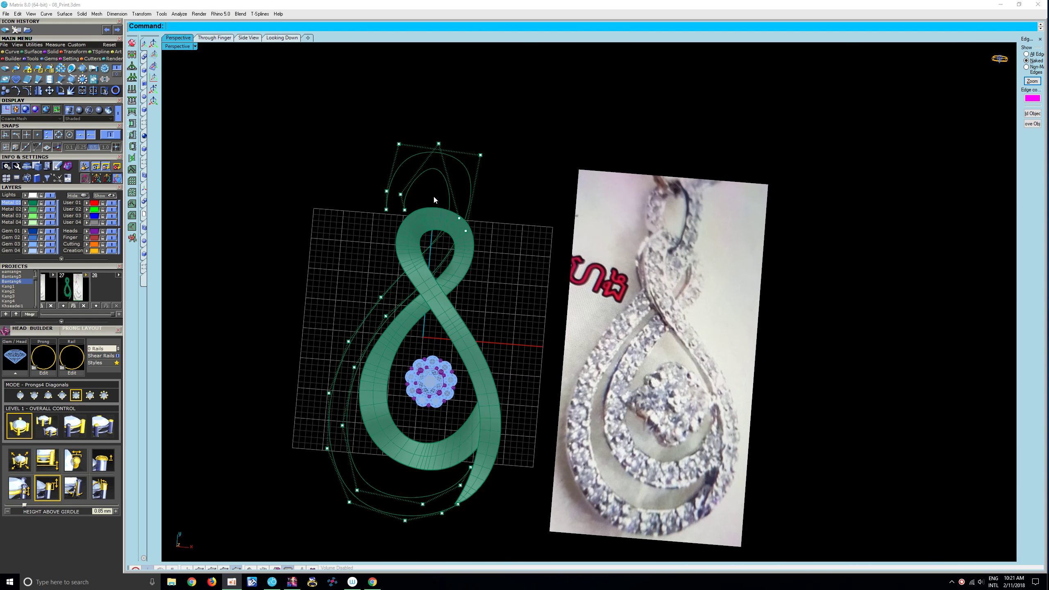
{"action": "scroll", "coordinate": [433, 196], "scroll_direction": "up", "scroll_amount": 2}
{"action": "right_click_drag", "start_coordinate": [438, 193], "coordinate": [435, 203], "text": "shift"}
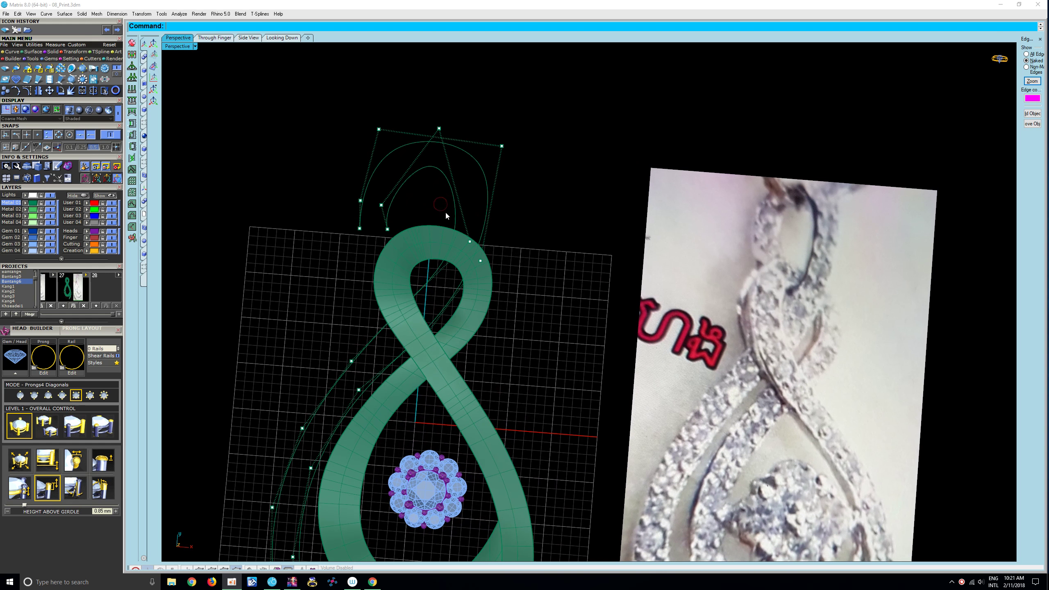
{"action": "left_click_drag", "start_coordinate": [439, 237], "coordinate": [492, 273]}
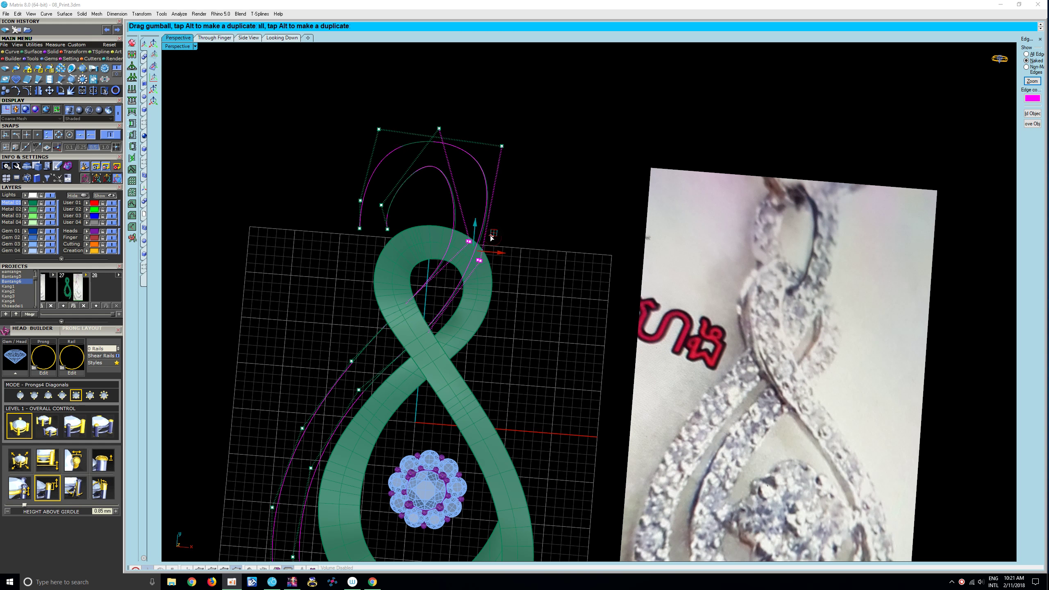
{"action": "mouse_move", "coordinate": [495, 234]}
{"action": "right_mouse_down"}
{"action": "mouse_move", "coordinate": [575, 291]}
{"action": "mouse_move", "coordinate": [532, 324]}
{"action": "right_mouse_up"}
{"action": "left_click", "coordinate": [532, 324]}
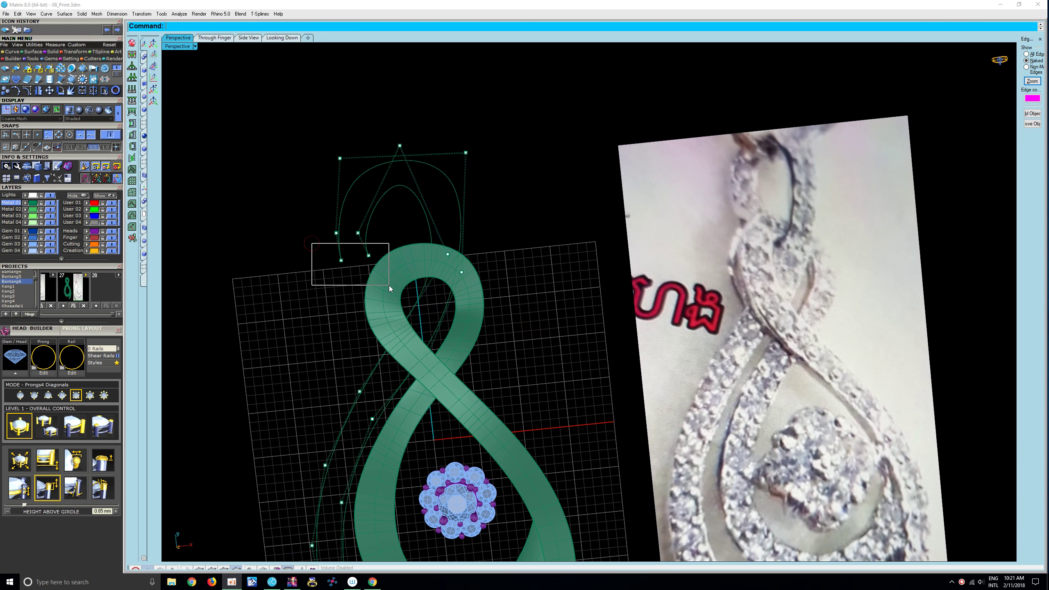
- Nudge the two lower control points right and down, then select the middle and top points
{"action": "left_click_drag", "start_coordinate": [311, 241], "coordinate": [389, 287]}
{"action": "mouse_move", "coordinate": [371, 238]}
{"action": "left_mouse_down"}
{"action": "mouse_move", "coordinate": [396, 225]}
{"action": "mouse_move", "coordinate": [362, 236]}
{"action": "mouse_move", "coordinate": [400, 278]}
{"action": "left_mouse_up"}
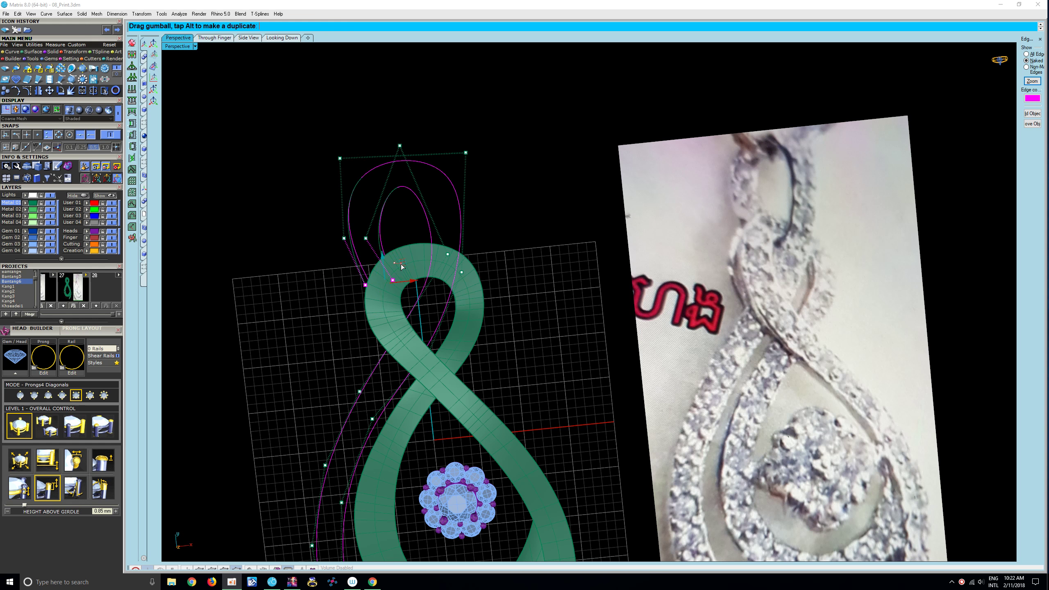
{"action": "left_click_drag", "start_coordinate": [338, 261], "coordinate": [394, 307]}
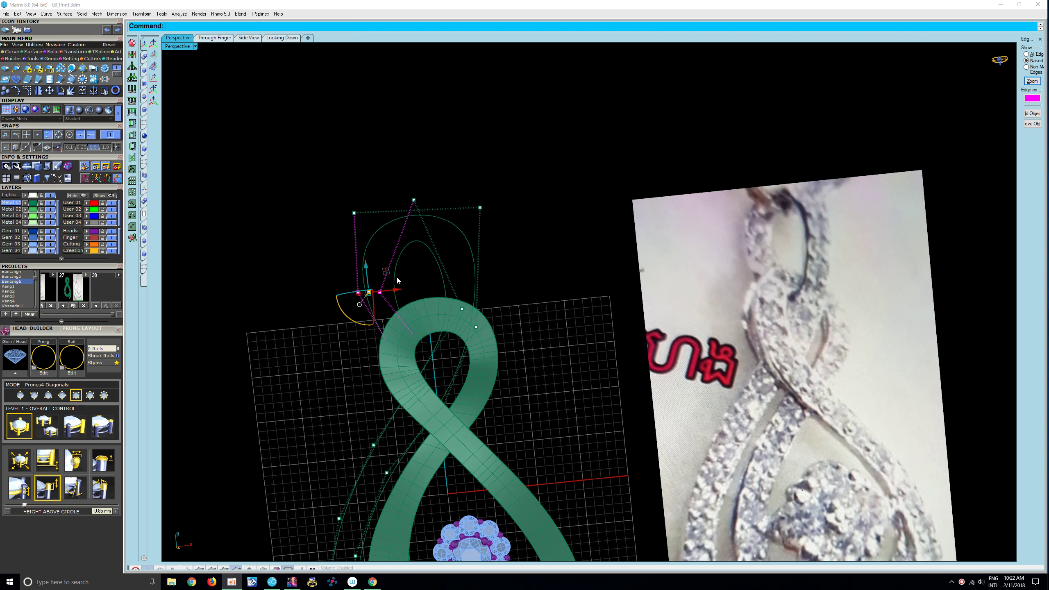
{"action": "left_click", "coordinate": [391, 228]}
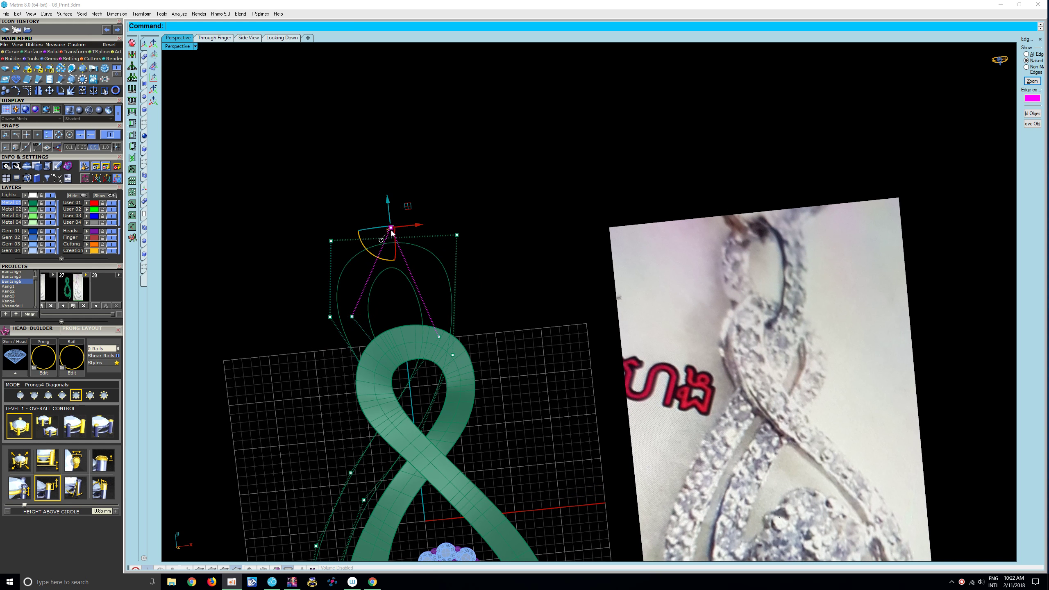
{"action": "scroll", "coordinate": [401, 231], "scroll_direction": "down", "scroll_amount": 8}
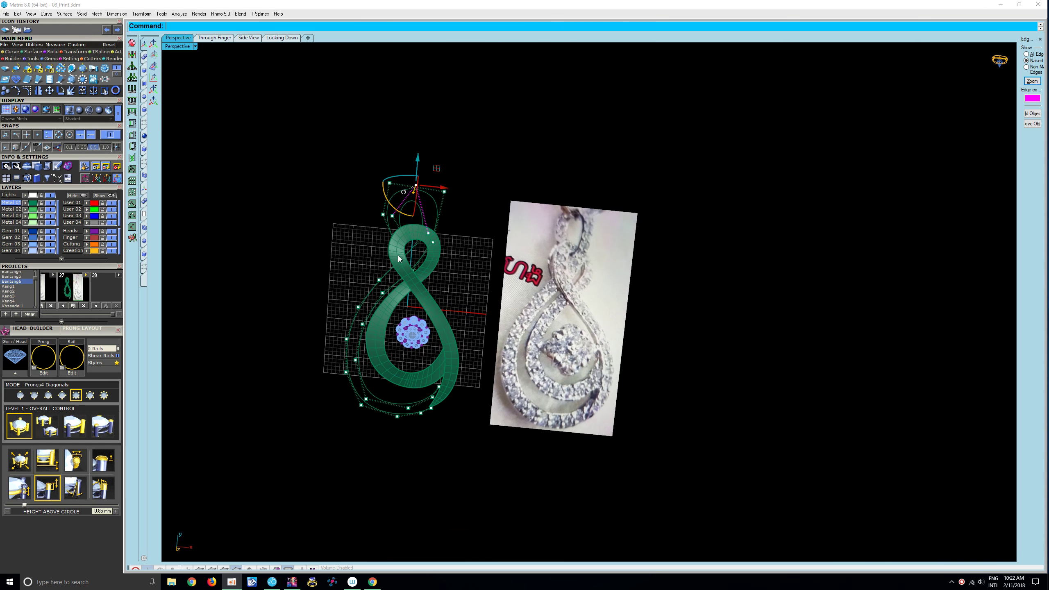
{"action": "scroll", "coordinate": [467, 323], "scroll_direction": "up", "scroll_amount": 2}
{"action": "mouse_move", "coordinate": [468, 323]}
{"action": "right_mouse_down"}
{"action": "mouse_move", "coordinate": [552, 362]}
{"action": "mouse_move", "coordinate": [560, 347]}
{"action": "mouse_move", "coordinate": [557, 363]}
{"action": "mouse_move", "coordinate": [601, 361]}
{"action": "mouse_move", "coordinate": [519, 370]}
{"action": "mouse_move", "coordinate": [548, 353]}
{"action": "mouse_move", "coordinate": [451, 310]}
{"action": "right_mouse_up"}
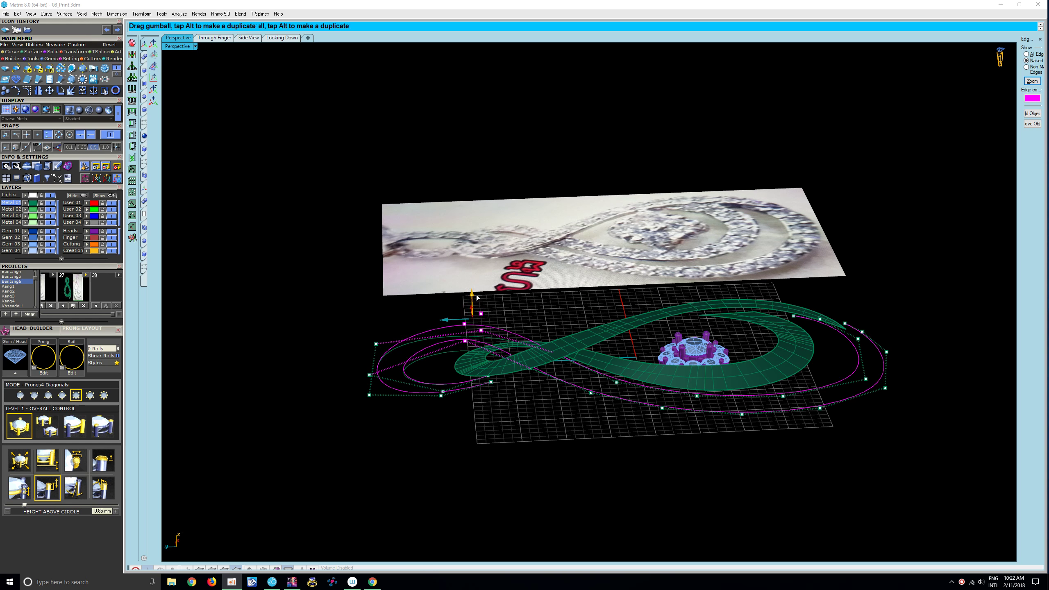
{"action": "mouse_move", "coordinate": [478, 298]}
{"action": "right_mouse_down"}
{"action": "mouse_move", "coordinate": [489, 300]}
{"action": "mouse_move", "coordinate": [374, 426]}
{"action": "mouse_move", "coordinate": [404, 272]}
{"action": "right_mouse_up"}
{"action": "scroll", "coordinate": [405, 272], "scroll_direction": "up", "scroll_amount": 3}
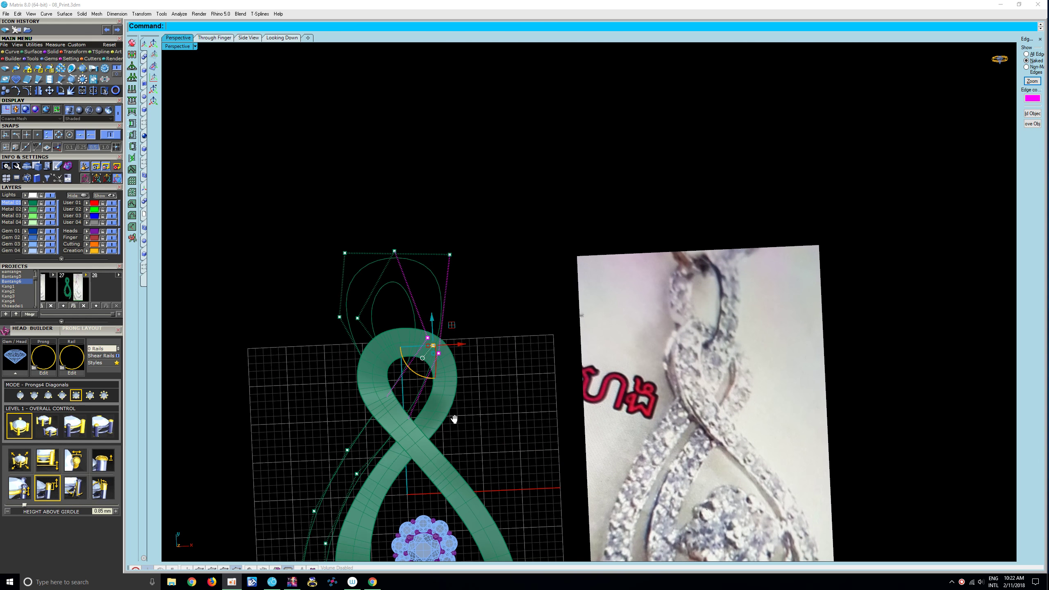
{"action": "mouse_move", "coordinate": [483, 384]}
{"action": "right_mouse_down"}
{"action": "mouse_move", "coordinate": [478, 339]}
{"action": "mouse_move", "coordinate": [475, 360]}
{"action": "mouse_move", "coordinate": [526, 312]}
{"action": "mouse_move", "coordinate": [482, 348]}
{"action": "mouse_move", "coordinate": [494, 342]}
{"action": "mouse_move", "coordinate": [512, 247]}
{"action": "mouse_move", "coordinate": [528, 273]}
{"action": "mouse_move", "coordinate": [525, 232]}
{"action": "mouse_move", "coordinate": [513, 299]}
{"action": "mouse_move", "coordinate": [437, 321]}
{"action": "mouse_move", "coordinate": [469, 292]}
{"action": "mouse_move", "coordinate": [478, 263]}
{"action": "right_mouse_up"}
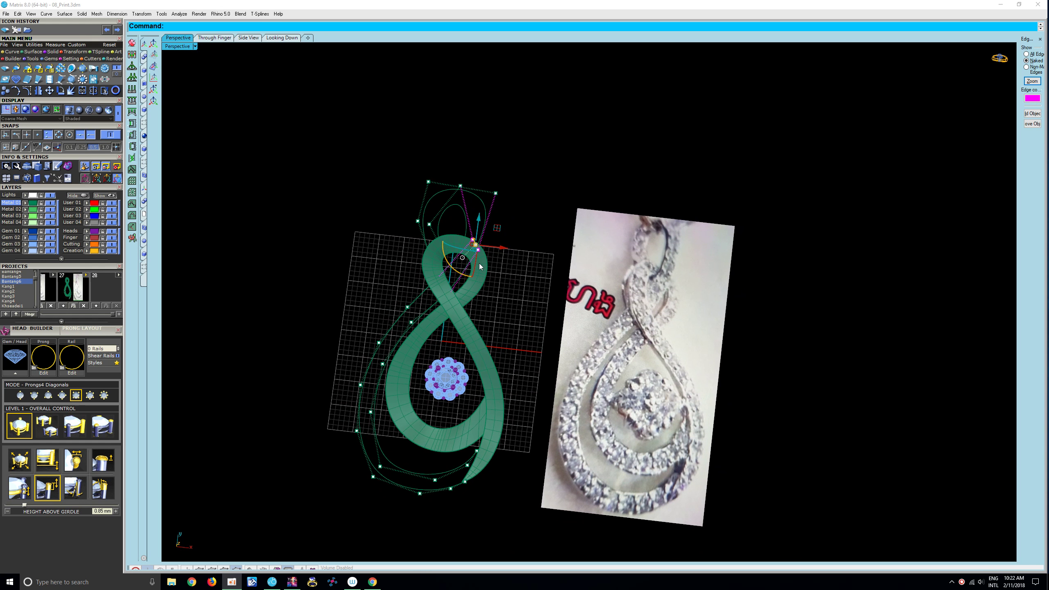
- Show the inner loop curve's control points with F10, hiding the outer curve's points
{"action": "right_click_drag", "start_coordinate": [479, 263], "coordinate": [486, 272]}
{"action": "key", "text": "Escape"}
{"action": "left_click", "coordinate": [449, 245]}
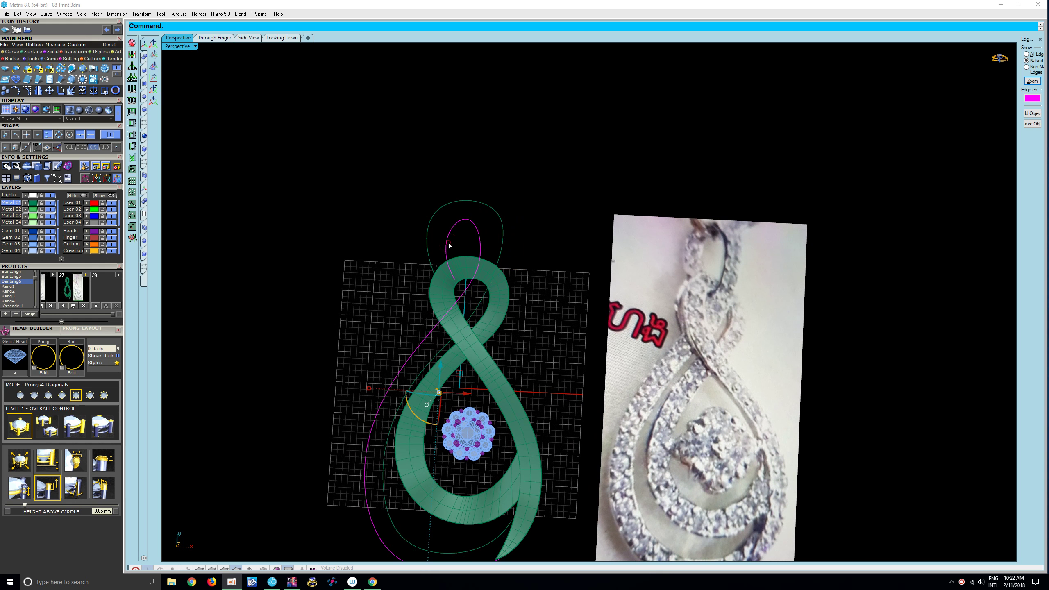
{"action": "mouse_move", "coordinate": [449, 244]}
{"action": "right_mouse_down"}
{"action": "mouse_move", "coordinate": [490, 257]}
{"action": "mouse_move", "coordinate": [462, 256]}
{"action": "right_mouse_up"}
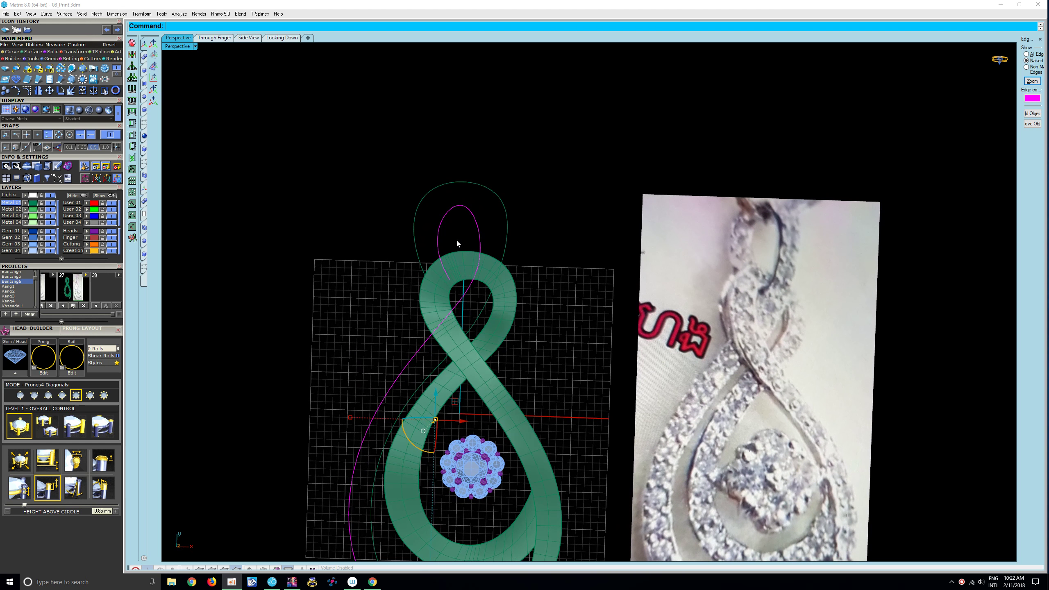
{"action": "left_click", "coordinate": [477, 198]}
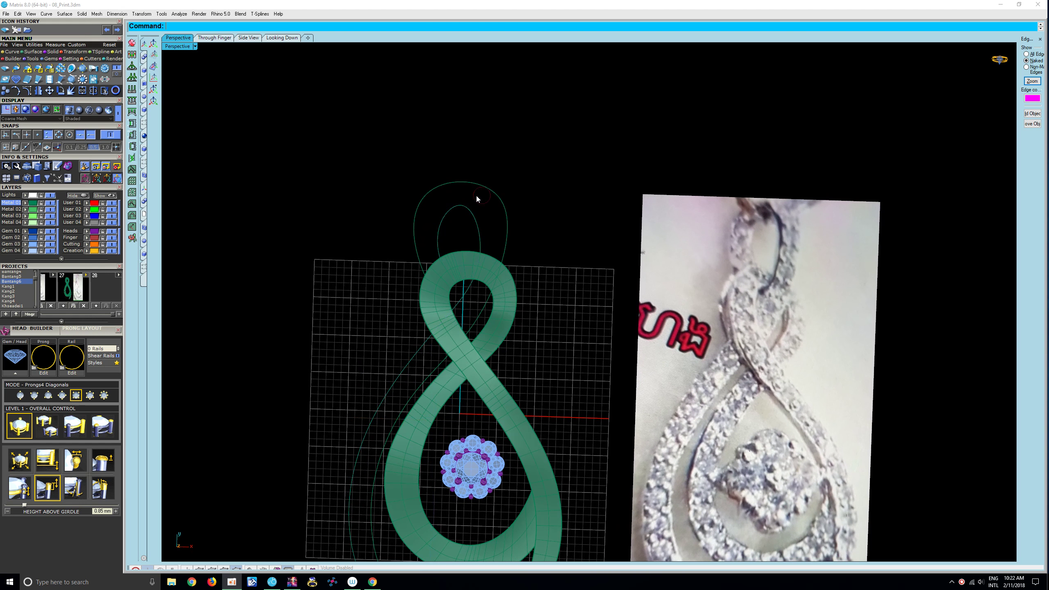
{"action": "left_click", "coordinate": [447, 218]}
{"action": "key", "text": "F10"}
- Move an inner loop control point left to reshape the loop, then re-centre the view
{"action": "left_click", "coordinate": [442, 225]}
{"action": "mouse_move", "coordinate": [386, 215]}
{"action": "left_mouse_down"}
{"action": "mouse_move", "coordinate": [454, 253]}
{"action": "mouse_move", "coordinate": [411, 225]}
{"action": "mouse_move", "coordinate": [388, 239]}
{"action": "left_mouse_up"}
{"action": "left_click", "coordinate": [401, 263]}
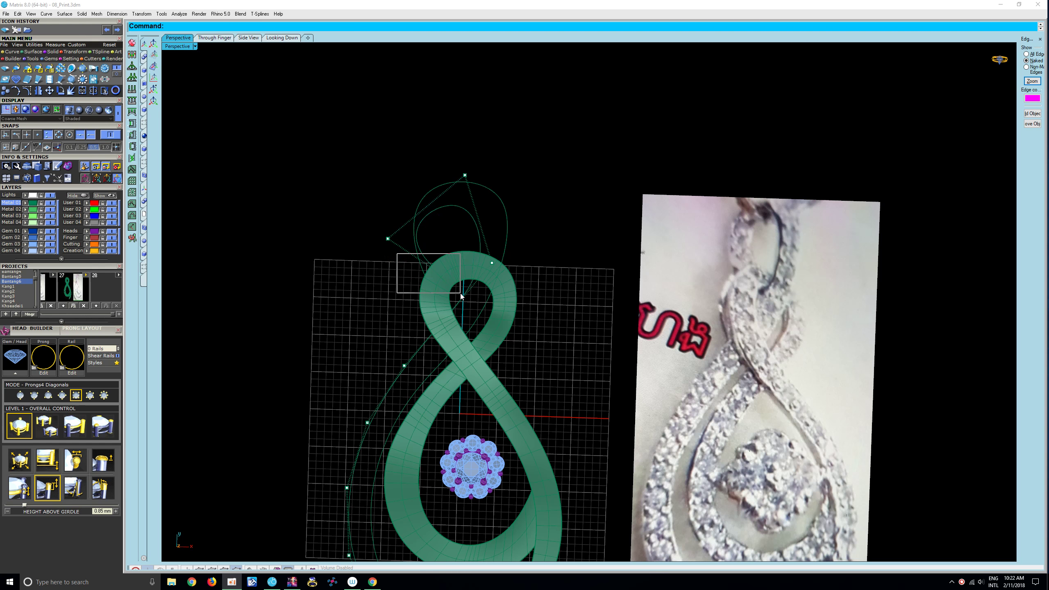
{"action": "left_click_drag", "start_coordinate": [448, 273], "coordinate": [464, 289]}
{"action": "left_click", "coordinate": [436, 265]}
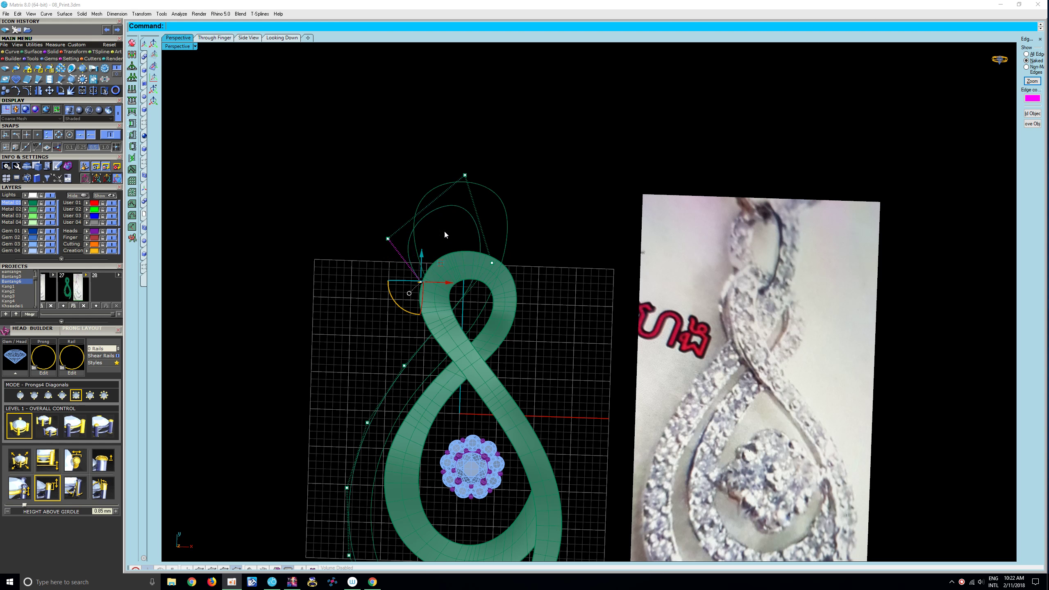
{"action": "mouse_move", "coordinate": [437, 232]}
{"action": "right_mouse_down"}
{"action": "mouse_move", "coordinate": [469, 230]}
{"action": "mouse_move", "coordinate": [460, 225]}
{"action": "mouse_move", "coordinate": [445, 275]}
{"action": "right_mouse_up"}
- Raise the inner loop's upper-left control point and show the neighbouring curve's points
{"action": "mouse_move", "coordinate": [330, 239]}
{"action": "left_mouse_down"}
{"action": "mouse_move", "coordinate": [379, 282]}
{"action": "mouse_move", "coordinate": [351, 261]}
{"action": "left_mouse_up"}
{"action": "mouse_move", "coordinate": [417, 182]}
{"action": "left_mouse_down"}
{"action": "mouse_move", "coordinate": [461, 210]}
{"action": "mouse_move", "coordinate": [464, 174]}
{"action": "left_mouse_up"}
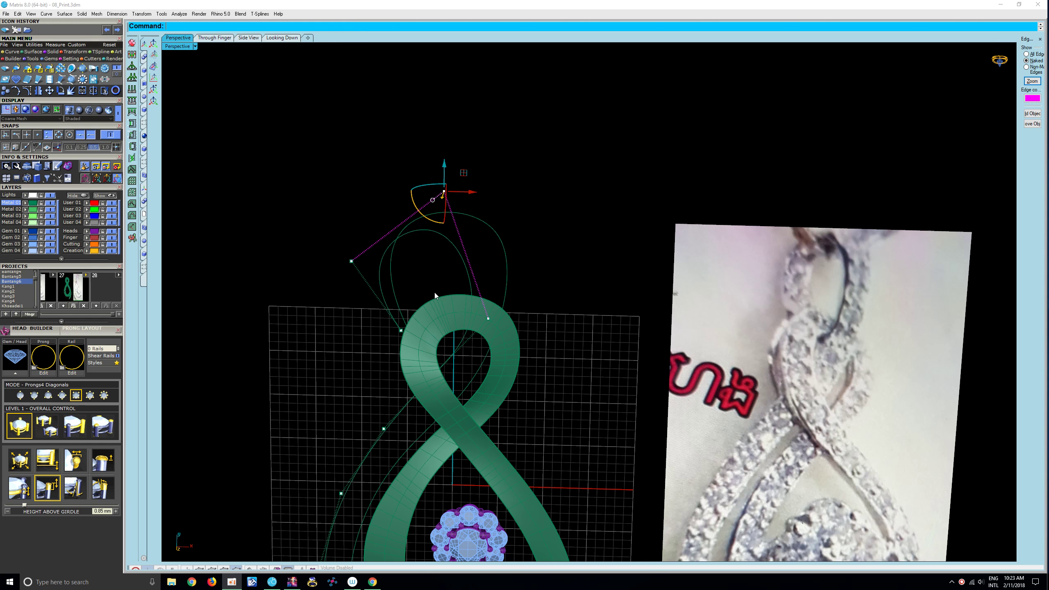
{"action": "left_click", "coordinate": [393, 283]}
{"action": "key", "text": "F10"}
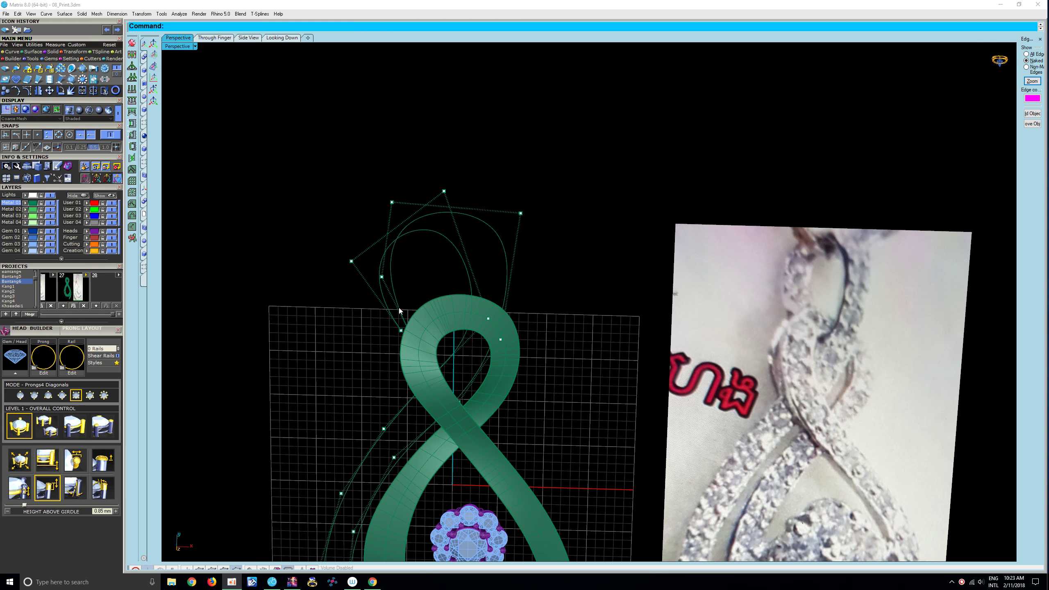
{"action": "left_click", "coordinate": [409, 330]}
{"action": "key", "text": "Escape"}
- Pull an upper-loop control point upward and check the band from an oblique view
{"action": "right_click_drag", "start_coordinate": [444, 267], "coordinate": [448, 307], "text": "shift"}
{"action": "left_click_drag", "start_coordinate": [359, 276], "coordinate": [401, 330]}
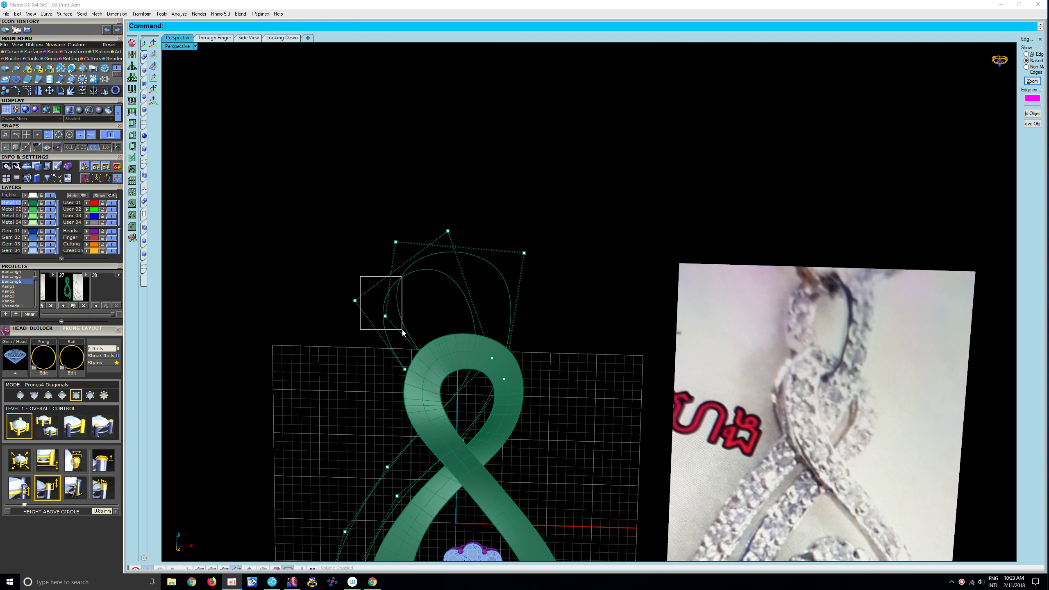
{"action": "right_click_drag", "start_coordinate": [427, 297], "coordinate": [442, 333], "text": "shift"}
{"action": "left_click_drag", "start_coordinate": [423, 354], "coordinate": [433, 285]}
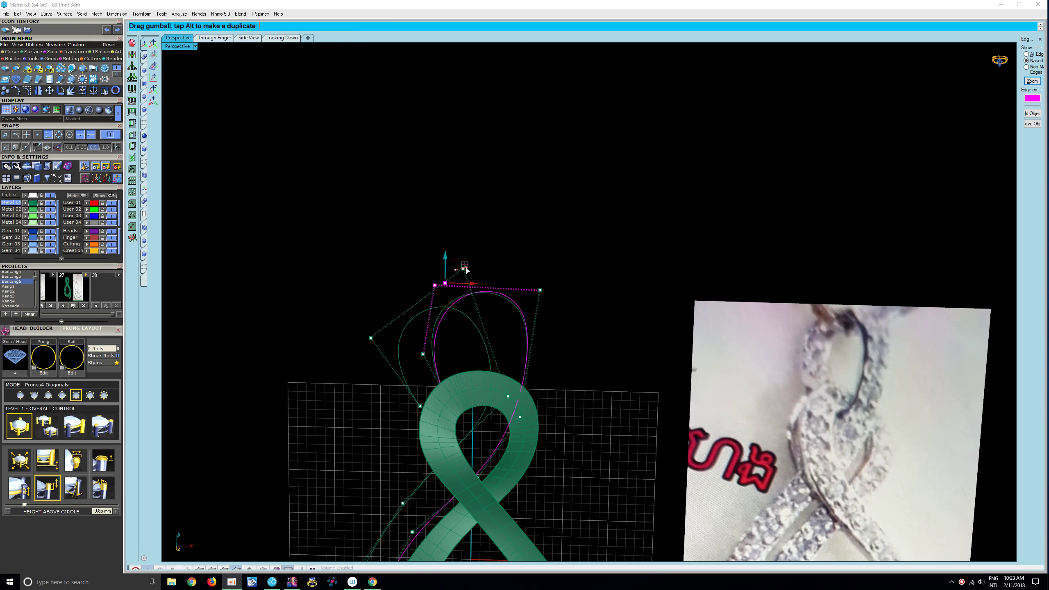
{"action": "mouse_move", "coordinate": [456, 270]}
{"action": "right_mouse_down"}
{"action": "mouse_move", "coordinate": [522, 219]}
{"action": "mouse_move", "coordinate": [548, 218]}
{"action": "mouse_move", "coordinate": [534, 242]}
{"action": "mouse_move", "coordinate": [494, 241]}
{"action": "mouse_move", "coordinate": [475, 222]}
{"action": "mouse_move", "coordinate": [466, 311]}
{"action": "mouse_move", "coordinate": [525, 233]}
{"action": "mouse_move", "coordinate": [522, 263]}
{"action": "mouse_move", "coordinate": [493, 188]}
{"action": "right_mouse_up"}
{"action": "key", "text": "Escape"}
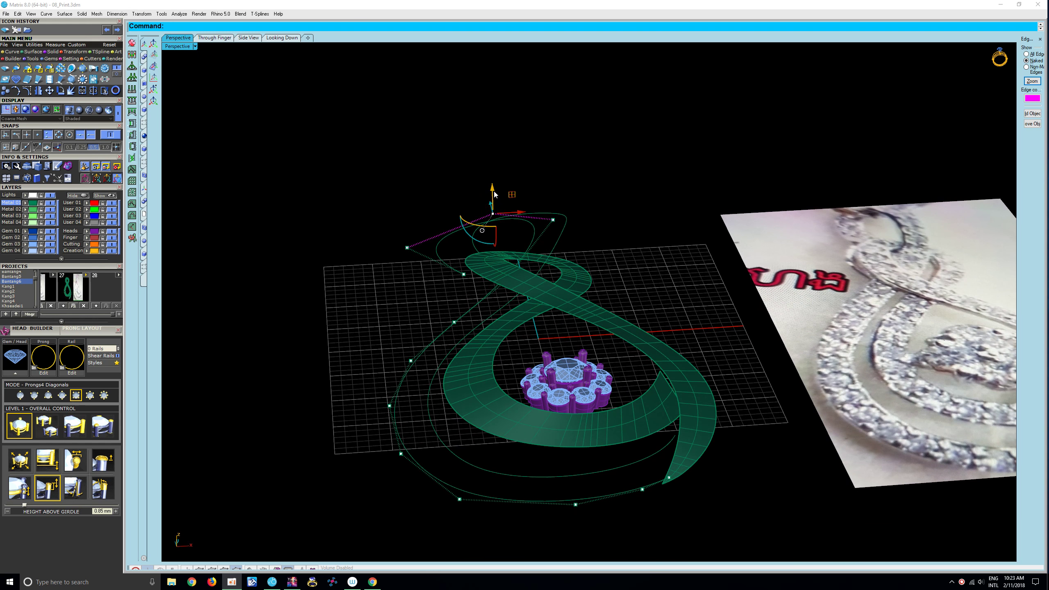
- Pull the top curve point upward and nudge the upper loop point, checking loop height
{"action": "left_click_drag", "start_coordinate": [495, 195], "coordinate": [494, 178]}
{"action": "right_click_drag", "start_coordinate": [493, 178], "coordinate": [512, 226]}
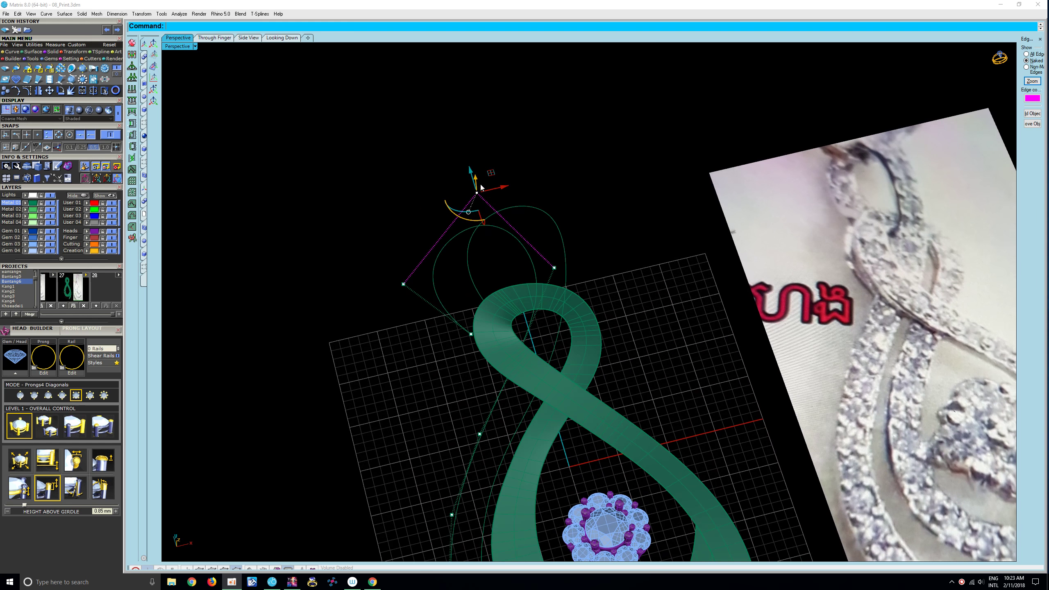
{"action": "right_click_drag", "start_coordinate": [481, 187], "coordinate": [491, 112]}
{"action": "left_click_drag", "start_coordinate": [484, 207], "coordinate": [514, 232]}
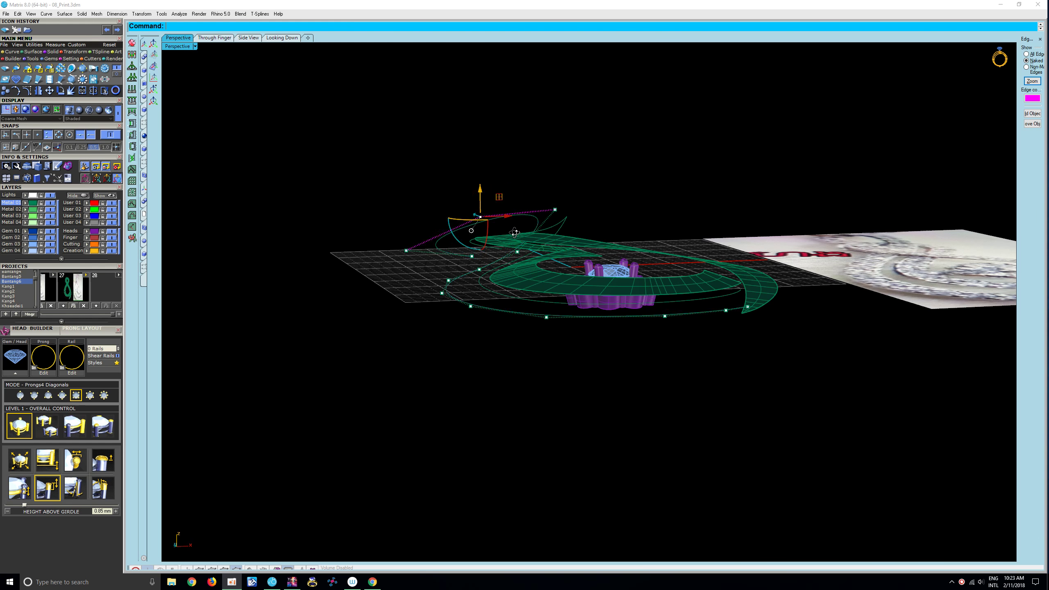
{"action": "mouse_move", "coordinate": [514, 233]}
{"action": "right_mouse_down"}
{"action": "mouse_move", "coordinate": [508, 260]}
{"action": "mouse_move", "coordinate": [513, 175]}
{"action": "mouse_move", "coordinate": [600, 225]}
{"action": "right_mouse_up"}
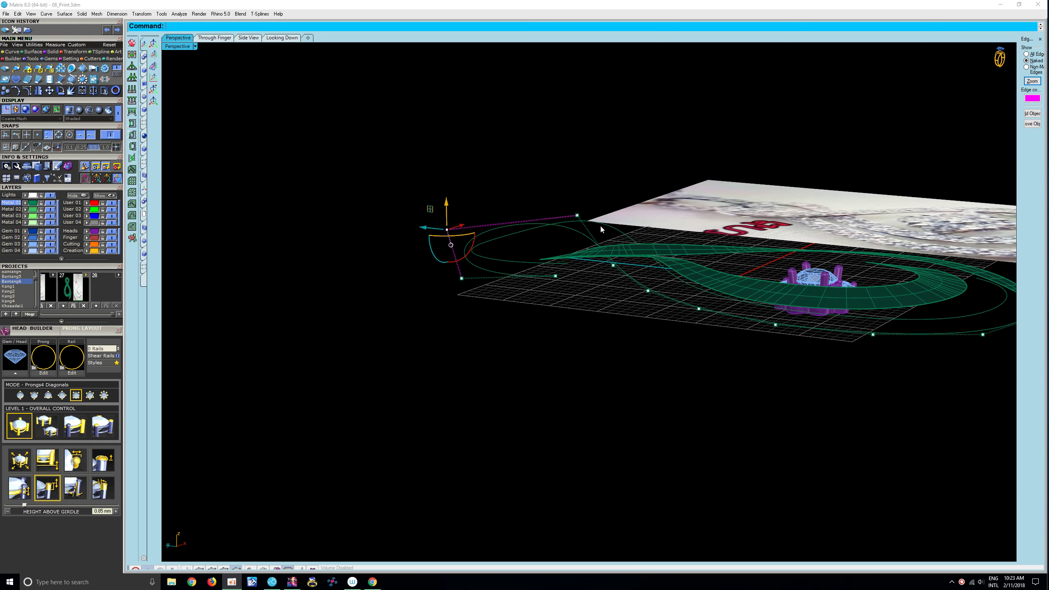
{"action": "left_click_drag", "start_coordinate": [456, 209], "coordinate": [488, 200]}
{"action": "mouse_move", "coordinate": [489, 200]}
{"action": "right_mouse_down"}
{"action": "mouse_move", "coordinate": [540, 263]}
{"action": "mouse_move", "coordinate": [560, 203]}
{"action": "mouse_move", "coordinate": [569, 239]}
{"action": "mouse_move", "coordinate": [582, 217]}
{"action": "right_mouse_up"}
{"action": "left_click", "coordinate": [568, 238]}
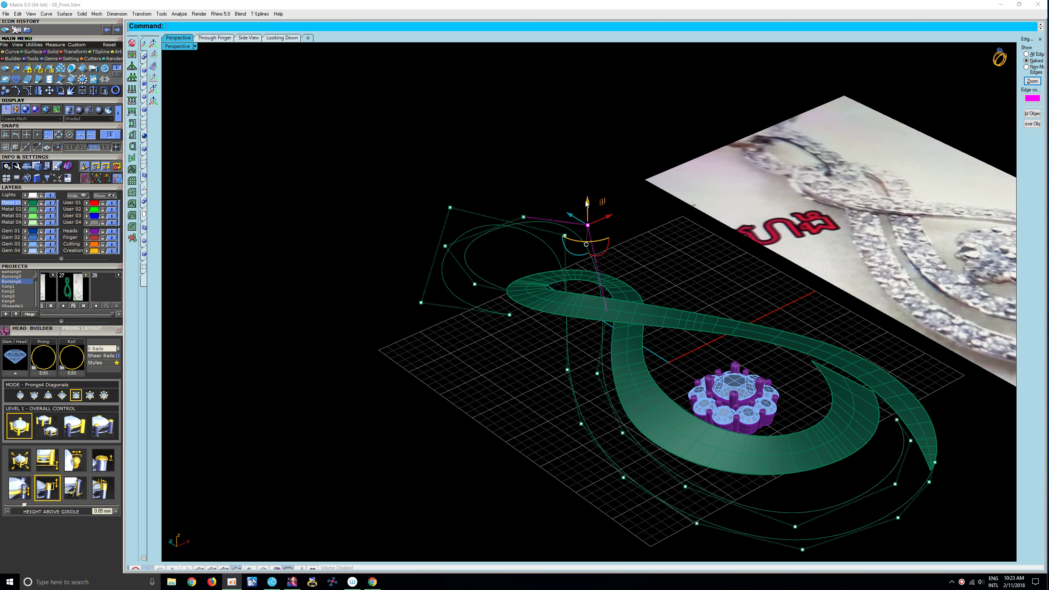
- Window-select the rail curves and show their control points with F10
{"action": "right_click_drag", "start_coordinate": [560, 196], "coordinate": [590, 196]}
{"action": "left_click", "coordinate": [495, 216]}
{"action": "right_click_drag", "start_coordinate": [495, 215], "coordinate": [499, 237]}
{"action": "key", "text": "Escape"}
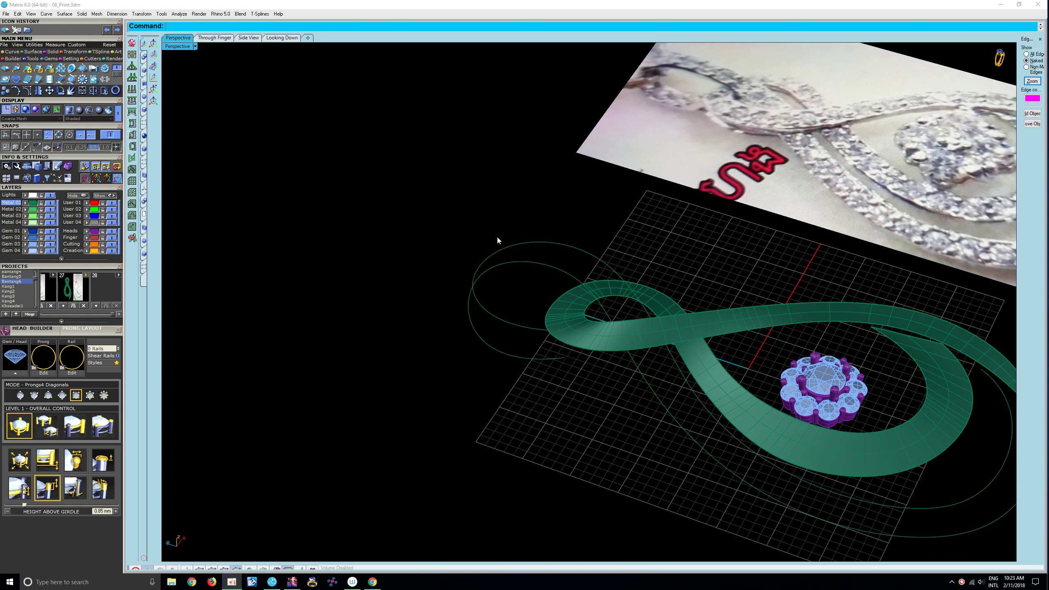
{"action": "left_click_drag", "start_coordinate": [518, 255], "coordinate": [517, 246]}
{"action": "key", "text": "F10"}
{"action": "mouse_move", "coordinate": [516, 244]}
{"action": "right_mouse_down"}
{"action": "mouse_move", "coordinate": [491, 205]}
{"action": "mouse_move", "coordinate": [670, 247]}
{"action": "mouse_move", "coordinate": [522, 283]}
{"action": "mouse_move", "coordinate": [554, 307]}
{"action": "mouse_move", "coordinate": [536, 184]}
{"action": "mouse_move", "coordinate": [541, 214]}
{"action": "right_mouse_up"}
- Select the top loop's lower control point and centre the pendant in view
{"action": "scroll", "coordinate": [532, 206], "scroll_direction": "up", "scroll_amount": 3}
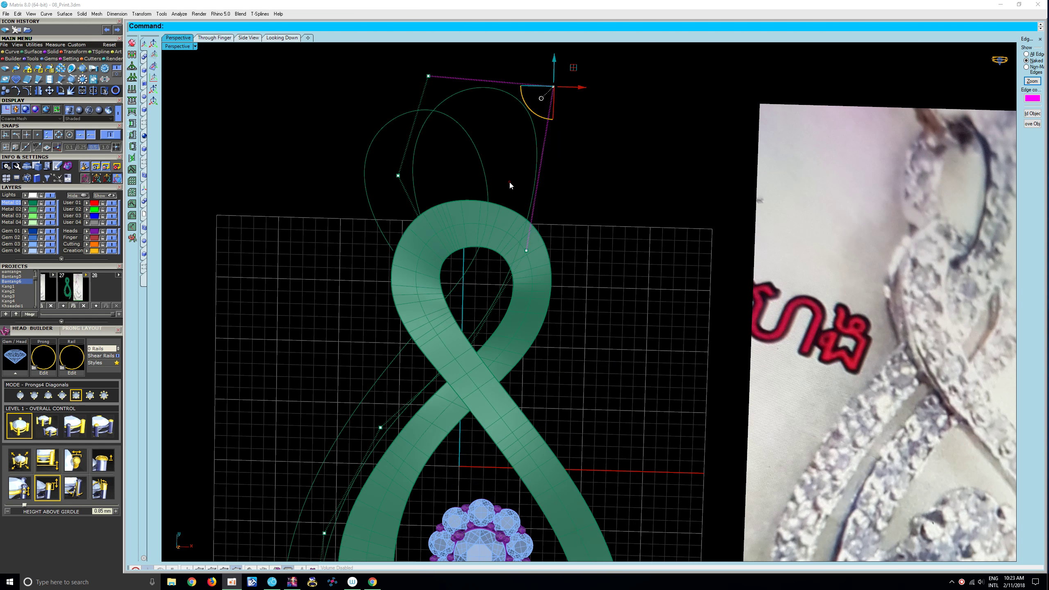
{"action": "left_click_drag", "start_coordinate": [509, 182], "coordinate": [558, 256]}
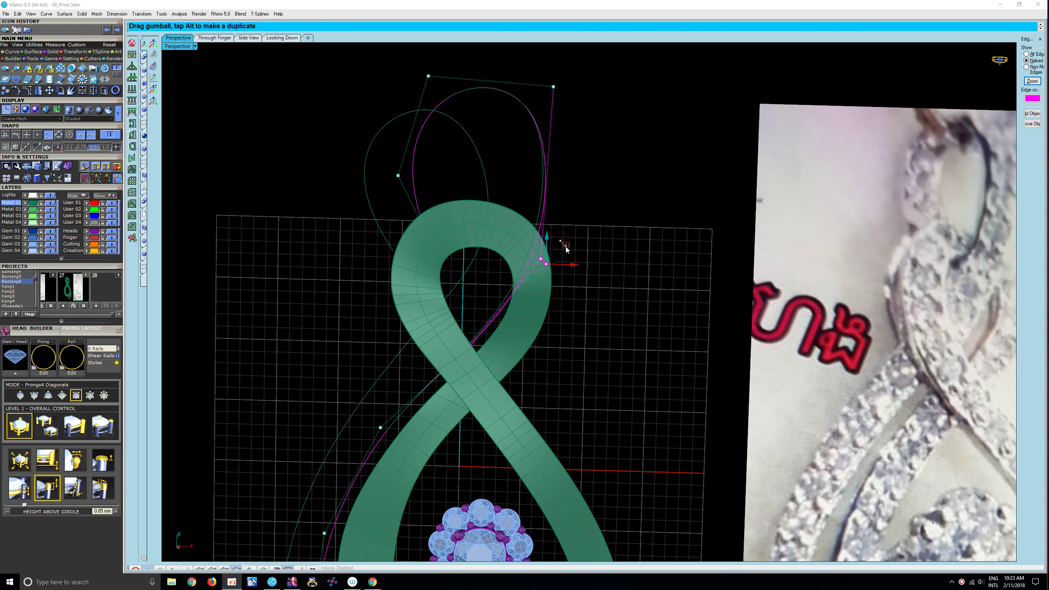
{"action": "scroll", "coordinate": [566, 246], "scroll_direction": "down", "scroll_amount": 4}
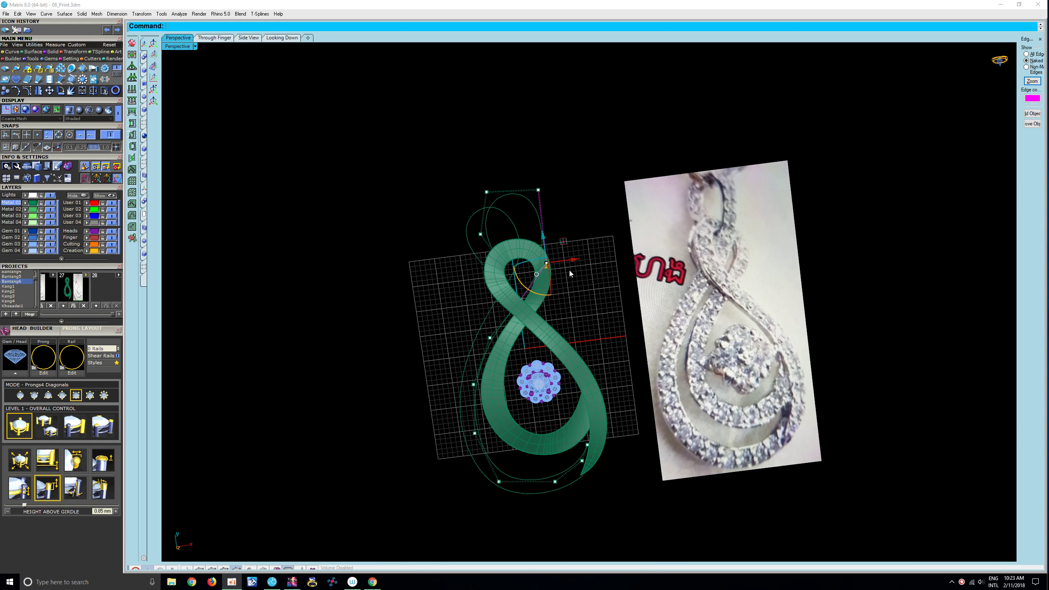
{"action": "right_click_drag", "start_coordinate": [569, 271], "coordinate": [472, 316], "text": "shift"}
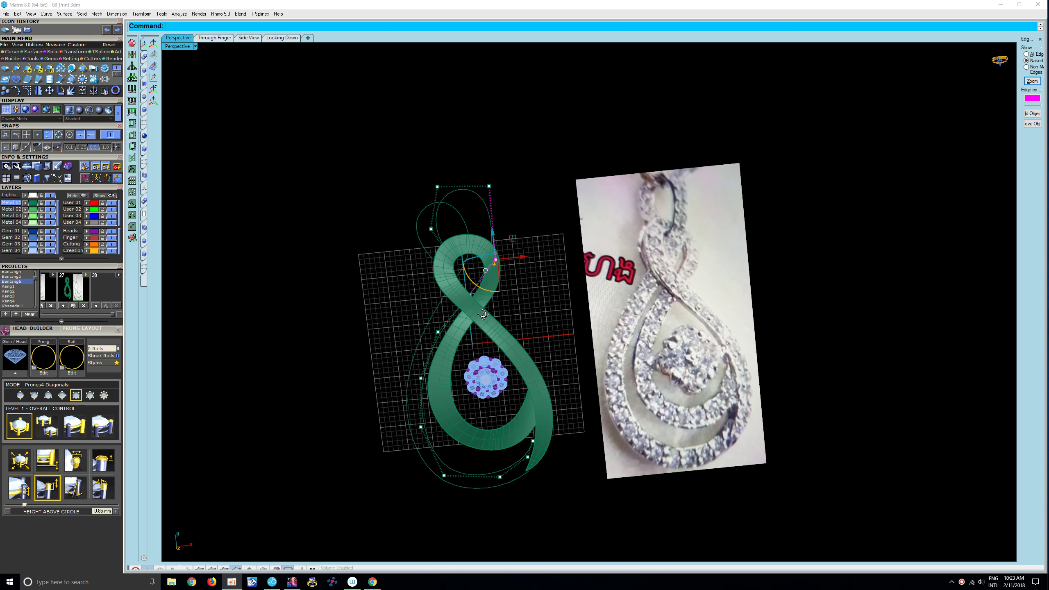
{"action": "scroll", "coordinate": [472, 322], "scroll_direction": "up", "scroll_amount": 2}
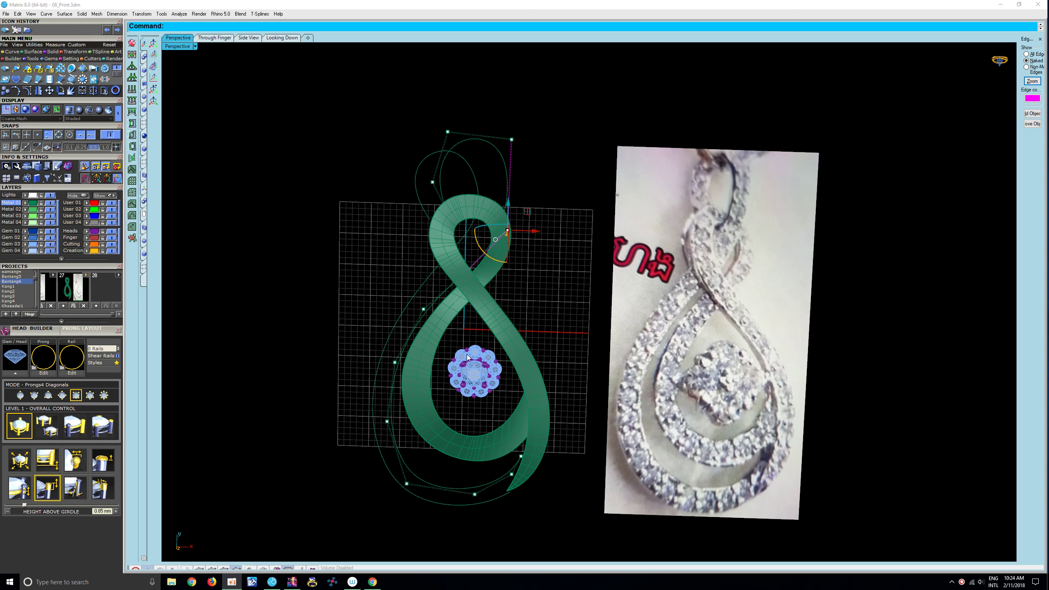
{"action": "scroll", "coordinate": [475, 458], "scroll_direction": "up", "scroll_amount": 2}
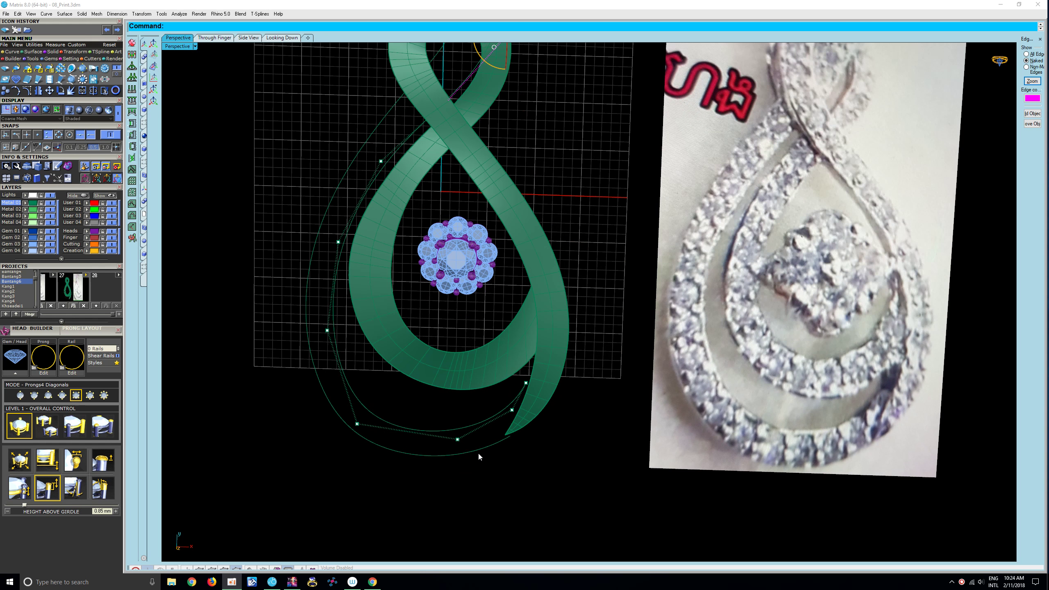
{"action": "scroll", "coordinate": [480, 449], "scroll_direction": "down", "scroll_amount": 2}
{"action": "scroll", "coordinate": [479, 424], "scroll_direction": "down", "scroll_amount": 2}
{"action": "scroll", "coordinate": [396, 433], "scroll_direction": "up", "scroll_amount": 4}
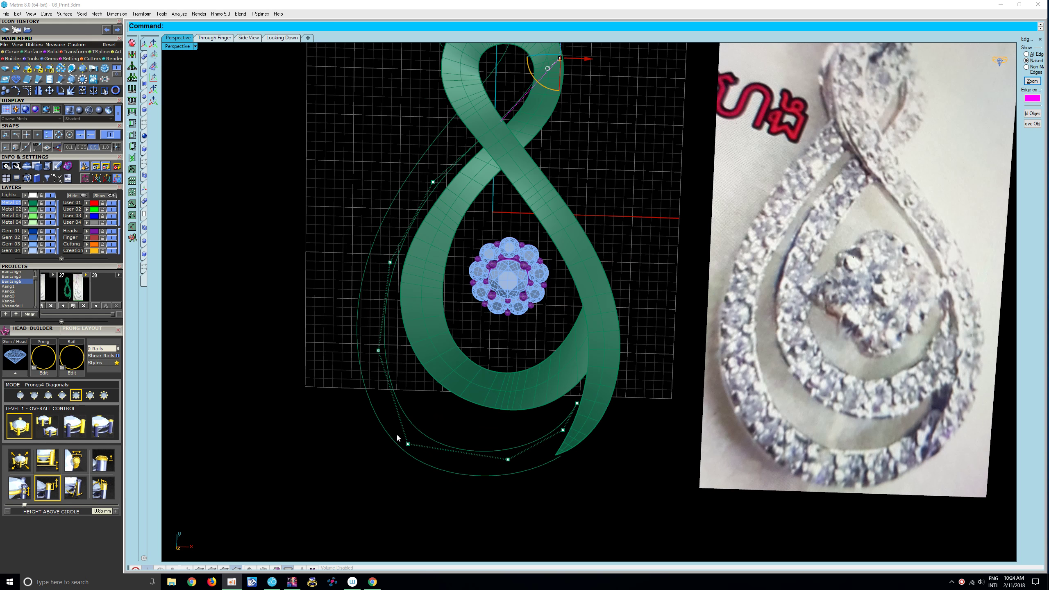
- Move the outer rail curve's bottom-end control points up and to the right
{"action": "left_click", "coordinate": [400, 448]}
{"action": "key", "text": "F10"}
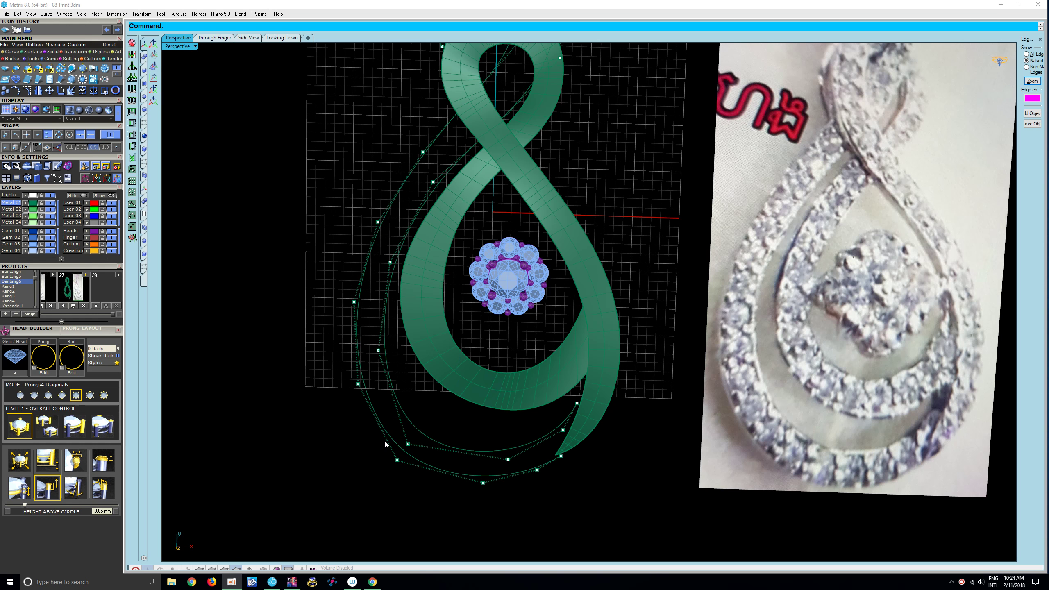
{"action": "left_click_drag", "start_coordinate": [383, 434], "coordinate": [432, 466]}
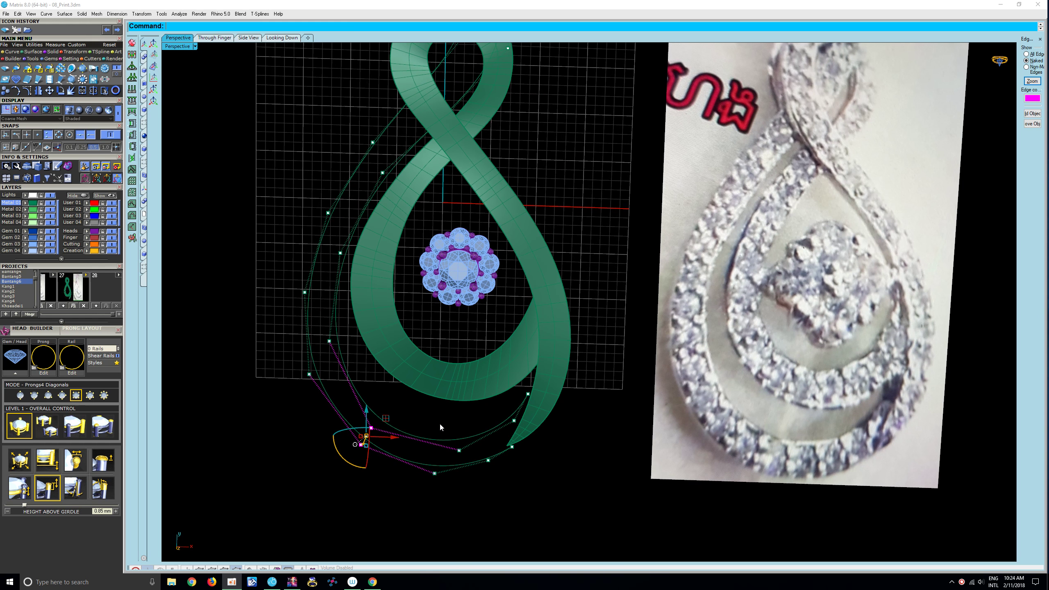
{"action": "left_click_drag", "start_coordinate": [417, 417], "coordinate": [472, 480]}
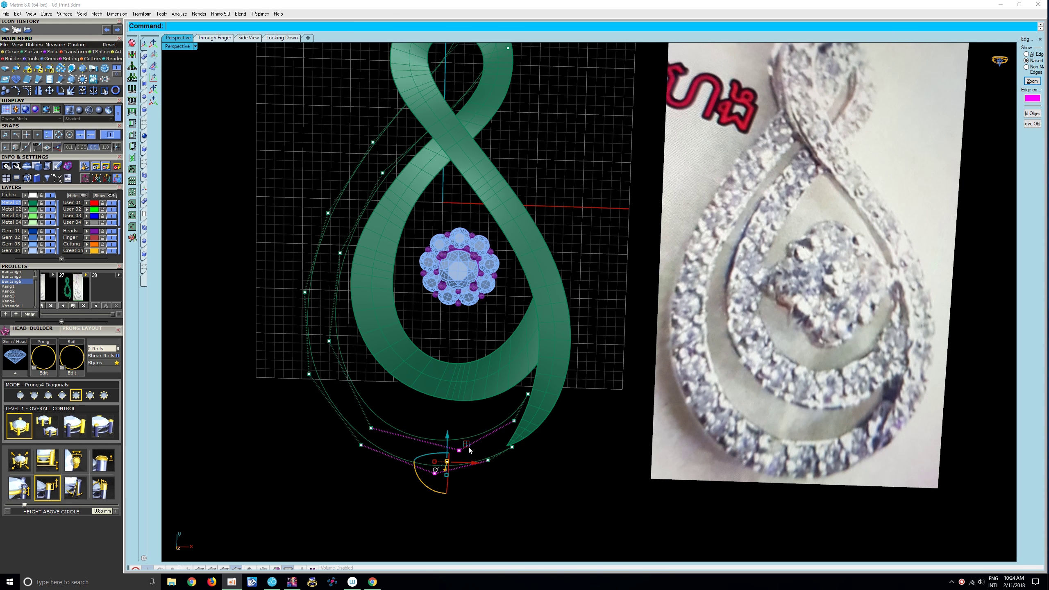
{"action": "scroll", "coordinate": [470, 450], "scroll_direction": "up", "scroll_amount": 3}
{"action": "key", "text": "Escape"}
{"action": "scroll", "coordinate": [485, 434], "scroll_direction": "up", "scroll_amount": 2}
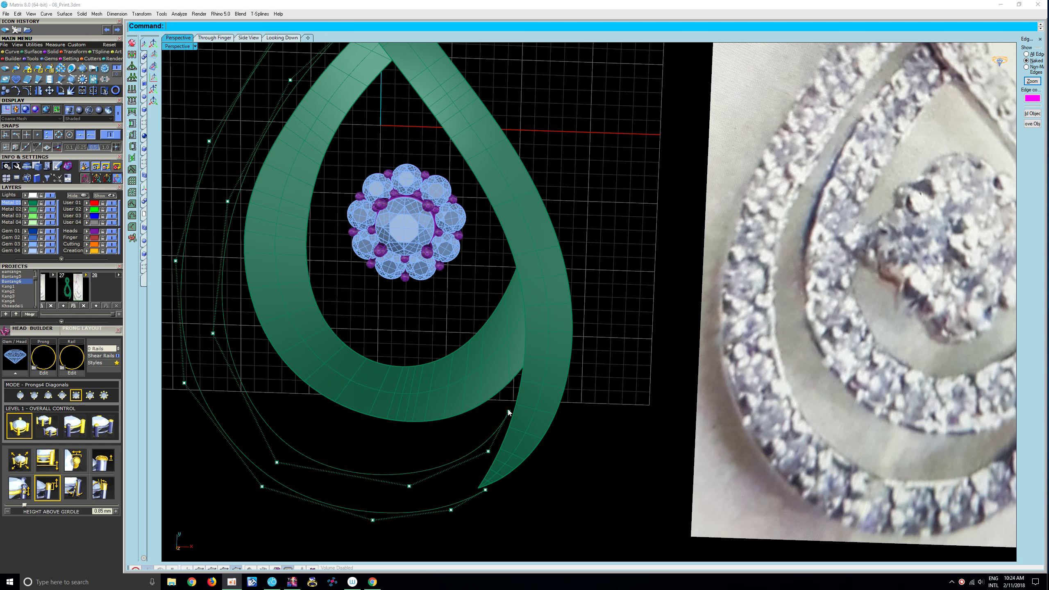
{"action": "left_click", "coordinate": [485, 491], "text": "shift"}
{"action": "left_click_drag", "start_coordinate": [517, 438], "coordinate": [527, 418]}
{"action": "key", "text": "Escape"}
- Raise the two bottom control points slightly and check the curves from another angle
{"action": "scroll", "coordinate": [469, 450], "scroll_direction": "up", "scroll_amount": 1}
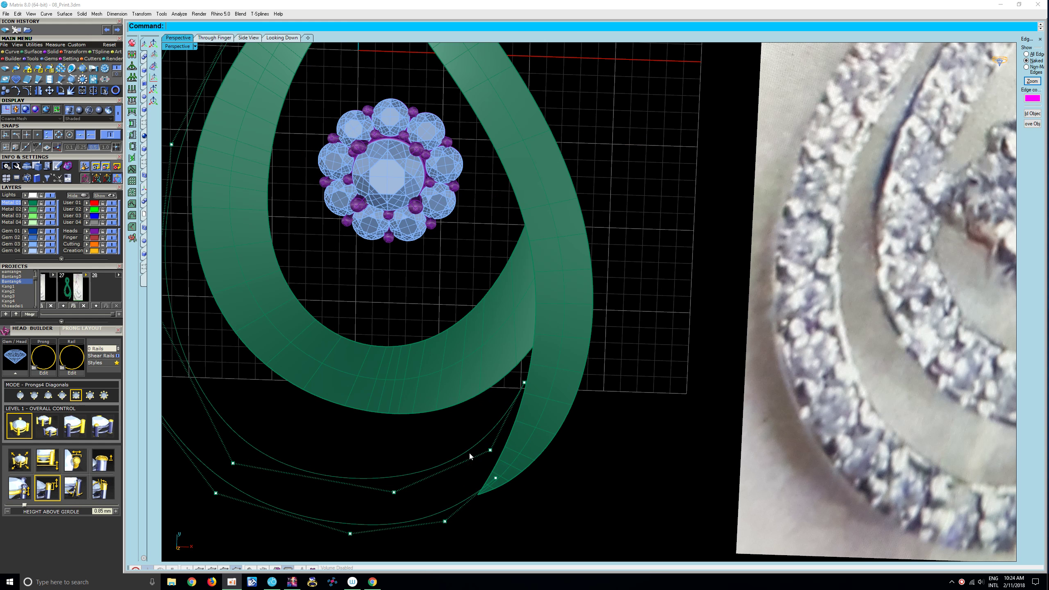
{"action": "left_click_drag", "start_coordinate": [420, 430], "coordinate": [452, 524]}
{"action": "left_click", "coordinate": [490, 451], "text": "shift"}
{"action": "left_click_drag", "start_coordinate": [471, 459], "coordinate": [485, 445]}
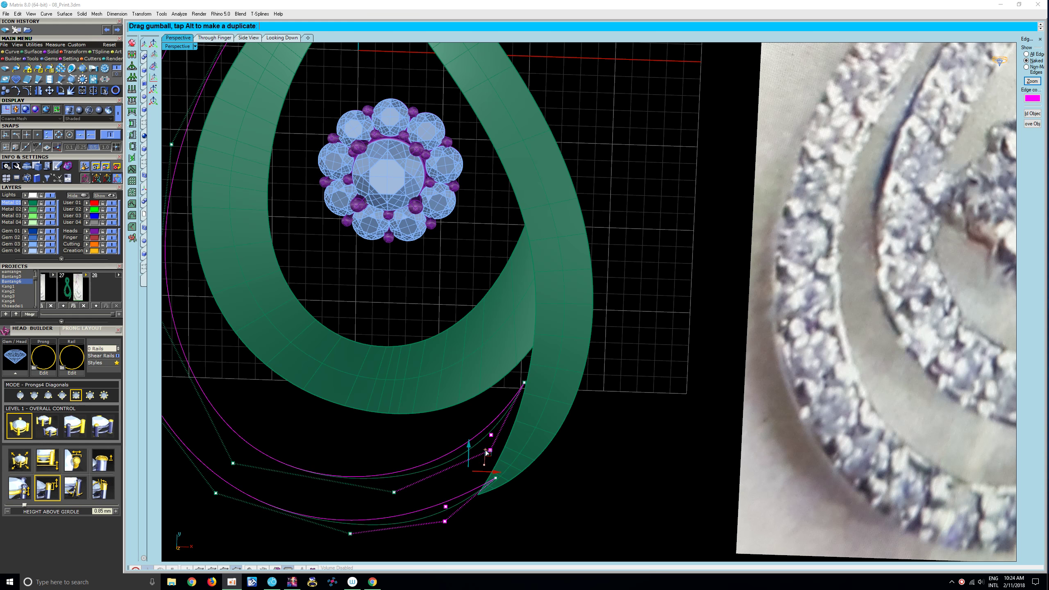
{"action": "mouse_move", "coordinate": [530, 489]}
{"action": "right_mouse_down"}
{"action": "mouse_move", "coordinate": [534, 286]}
{"action": "mouse_move", "coordinate": [521, 438]}
{"action": "right_mouse_up"}
{"action": "scroll", "coordinate": [522, 438], "scroll_direction": "down", "scroll_amount": 3}
{"action": "scroll", "coordinate": [564, 365], "scroll_direction": "down", "scroll_amount": 3}
{"action": "scroll", "coordinate": [564, 365], "scroll_direction": "down", "scroll_amount": 2}
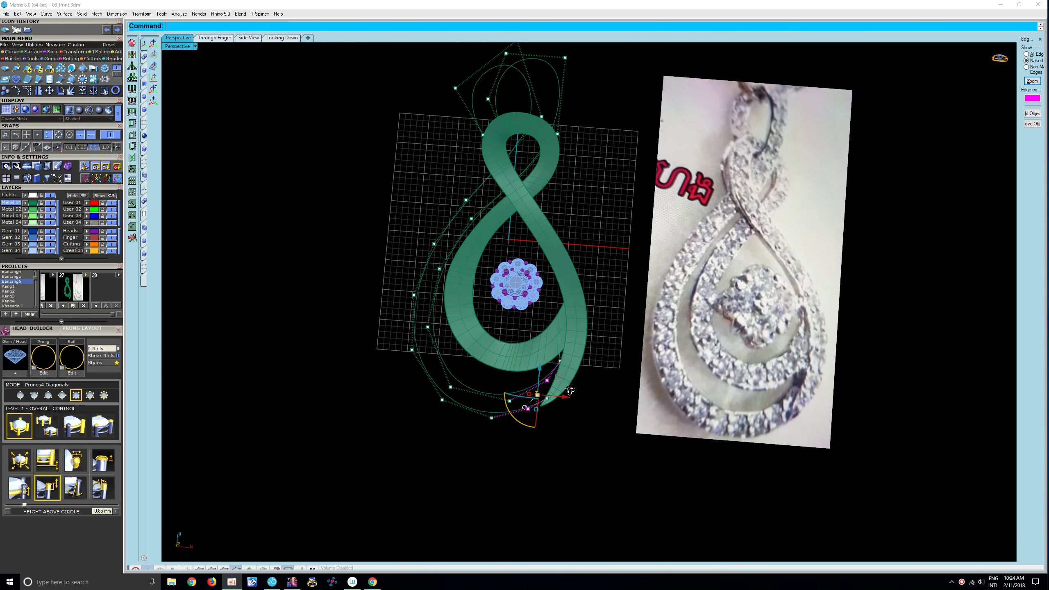
{"action": "left_click", "coordinate": [566, 427]}
- Reselect the lower control point and orbit to a tilted view of the pendant
{"action": "scroll", "coordinate": [507, 385], "scroll_direction": "up", "scroll_amount": 2}
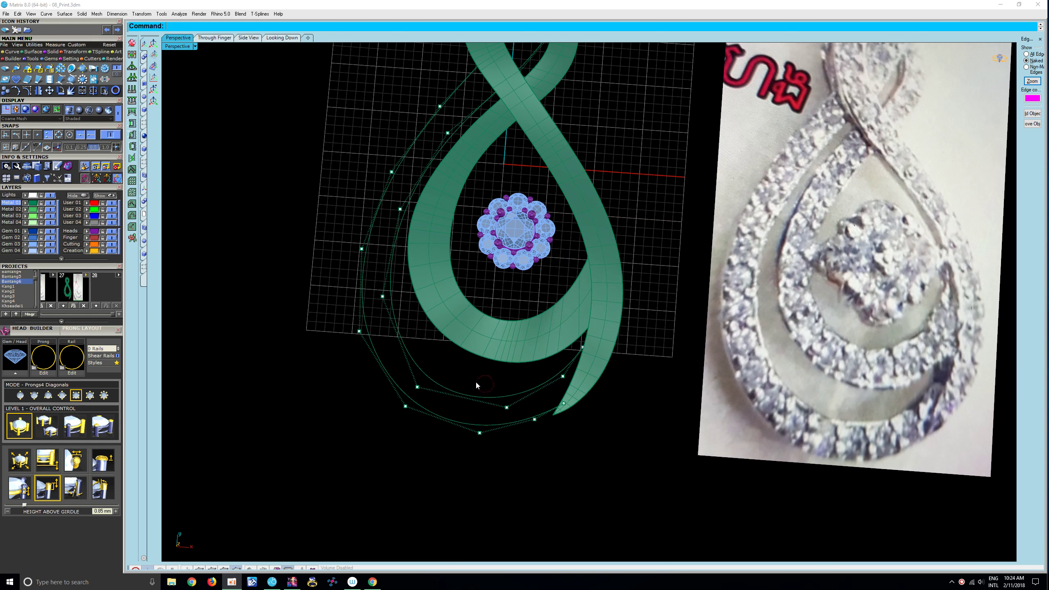
{"action": "left_click_drag", "start_coordinate": [476, 385], "coordinate": [526, 417]}
{"action": "key", "text": "Escape"}
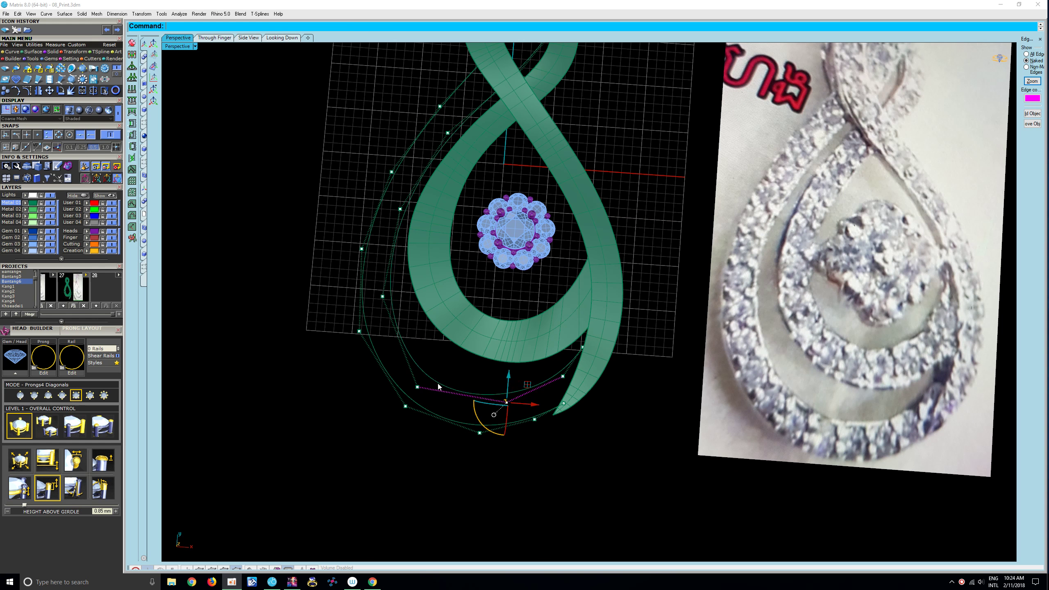
{"action": "mouse_move", "coordinate": [438, 384]}
{"action": "right_mouse_down"}
{"action": "mouse_move", "coordinate": [471, 386]}
{"action": "mouse_move", "coordinate": [523, 416]}
{"action": "right_mouse_up"}
{"action": "left_click_drag", "start_coordinate": [513, 404], "coordinate": [572, 463]}
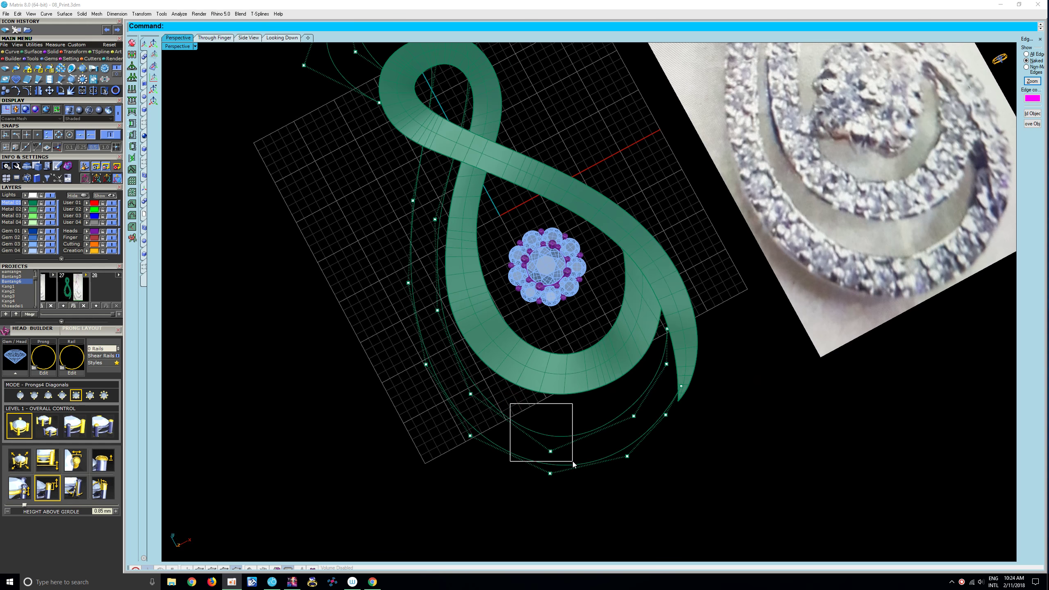
{"action": "mouse_move", "coordinate": [540, 447]}
{"action": "right_mouse_down"}
{"action": "mouse_move", "coordinate": [524, 440]}
{"action": "mouse_move", "coordinate": [515, 354]}
{"action": "mouse_move", "coordinate": [522, 254]}
{"action": "mouse_move", "coordinate": [515, 305]}
{"action": "right_mouse_up"}
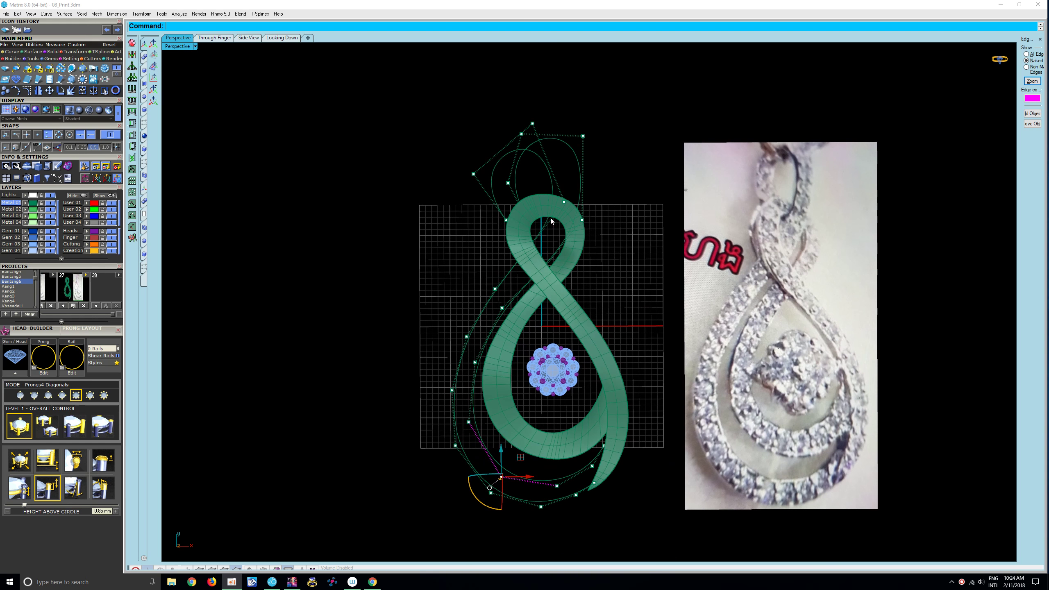
- Move the top loop's right control point down and right to meet the band's upper-right loop
{"action": "scroll", "coordinate": [551, 221], "scroll_direction": "up", "scroll_amount": 2}
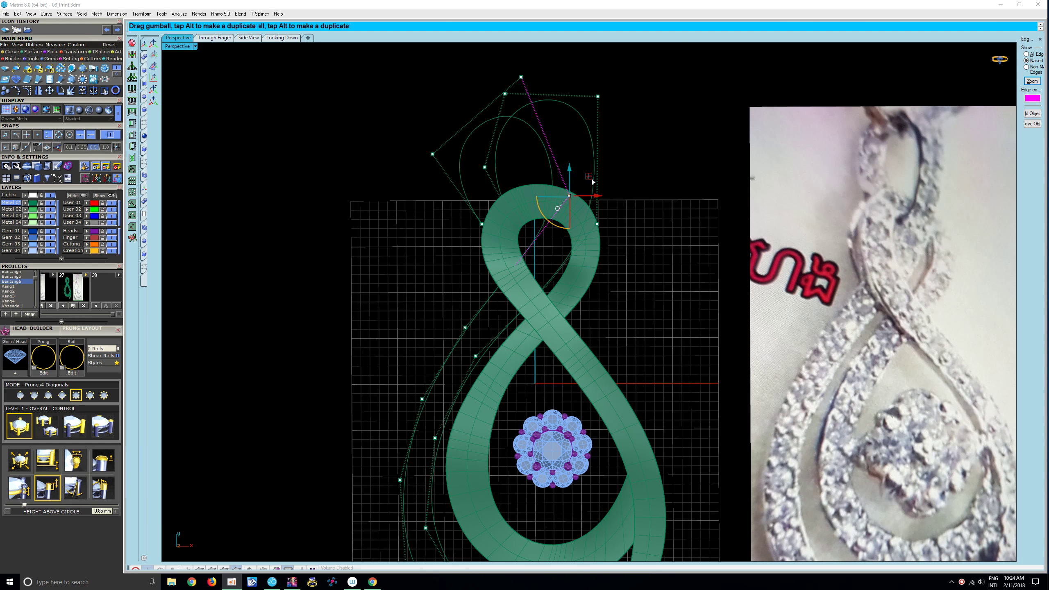
{"action": "mouse_move", "coordinate": [580, 195]}
{"action": "left_mouse_down"}
{"action": "mouse_move", "coordinate": [596, 185]}
{"action": "mouse_move", "coordinate": [613, 216]}
{"action": "left_mouse_up"}
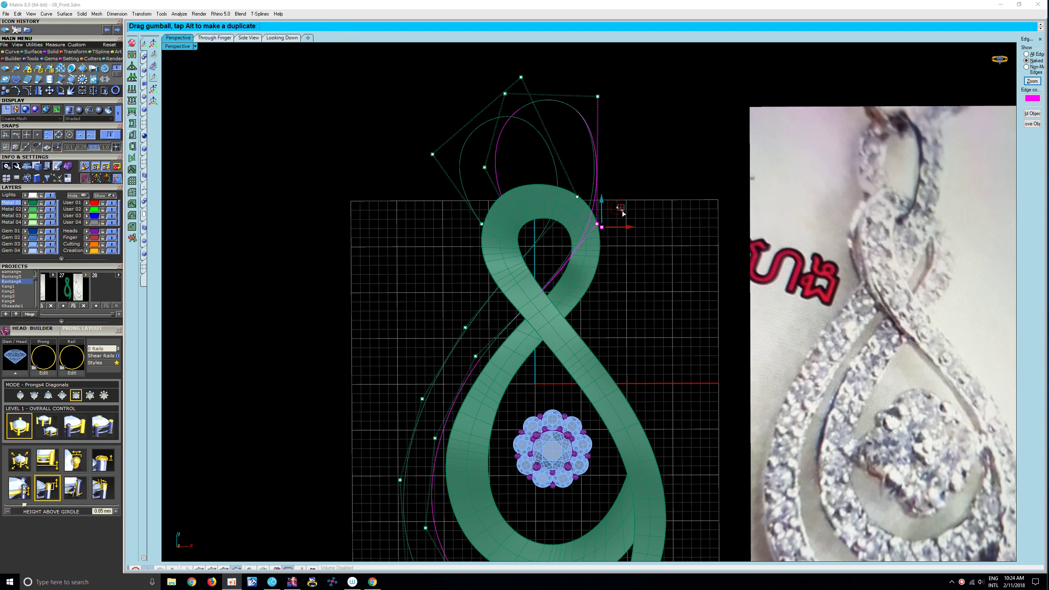
{"action": "scroll", "coordinate": [619, 208], "scroll_direction": "down", "scroll_amount": 5}
{"action": "scroll", "coordinate": [537, 236], "scroll_direction": "up", "scroll_amount": 3}
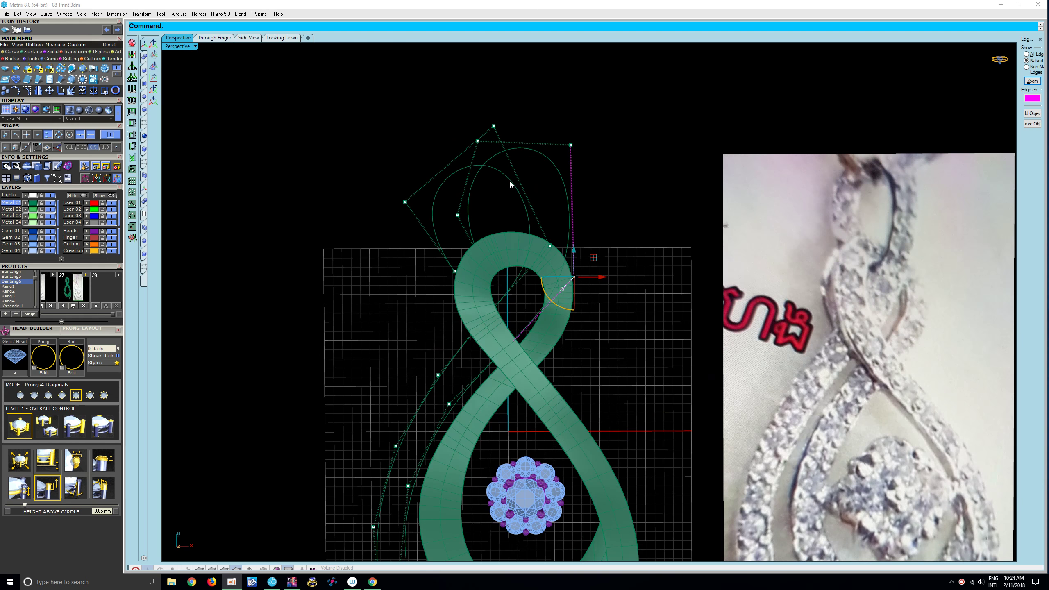
{"action": "mouse_move", "coordinate": [506, 194]}
{"action": "right_mouse_down"}
{"action": "mouse_move", "coordinate": [528, 328]}
{"action": "mouse_move", "coordinate": [615, 310]}
{"action": "right_mouse_up"}
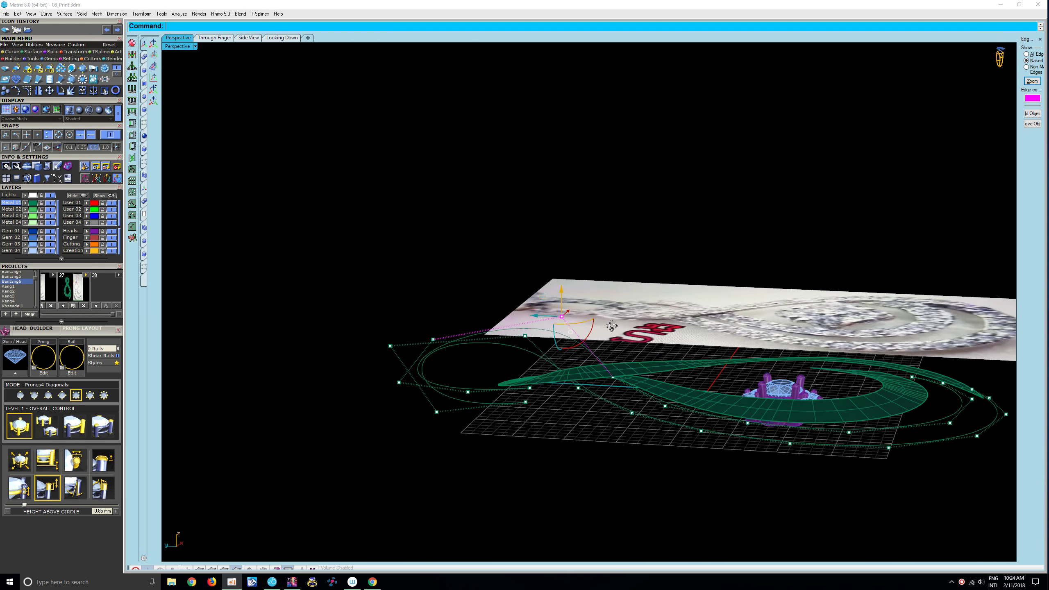
- From a top view, pick a control point and a rail curve on the left loop
{"action": "right_click_drag", "start_coordinate": [615, 310], "coordinate": [469, 392]}
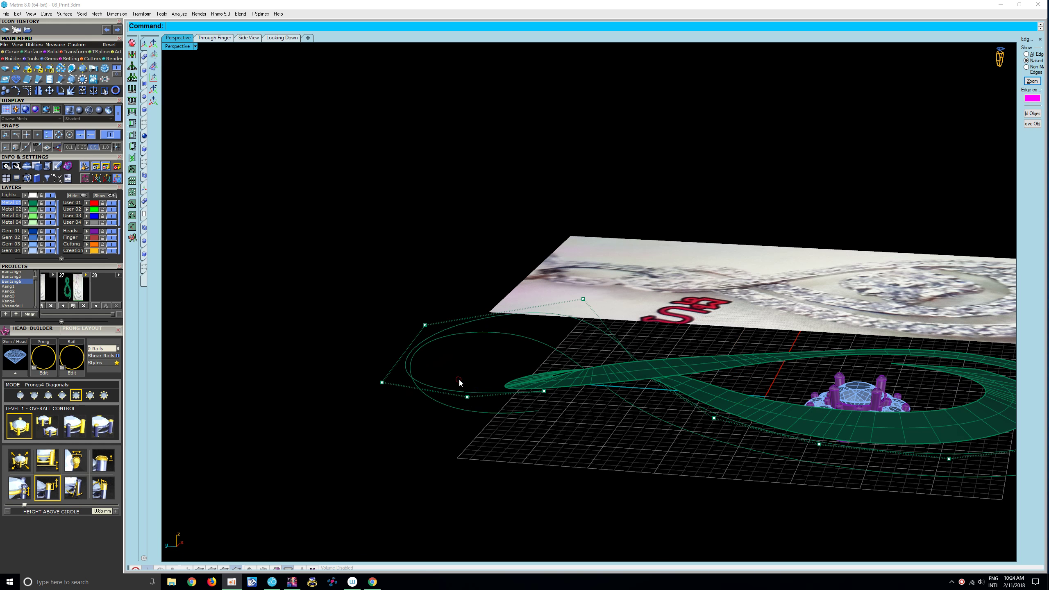
{"action": "left_click_drag", "start_coordinate": [456, 377], "coordinate": [481, 424]}
{"action": "key", "text": "Escape"}
{"action": "right_click_drag", "start_coordinate": [472, 385], "coordinate": [511, 443]}
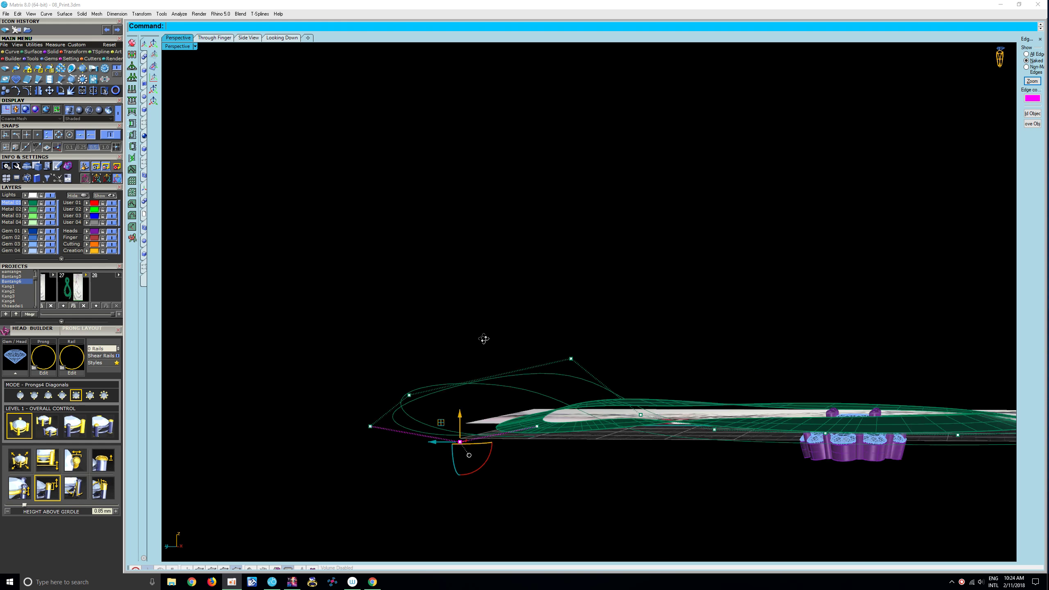
{"action": "left_click", "coordinate": [482, 396]}
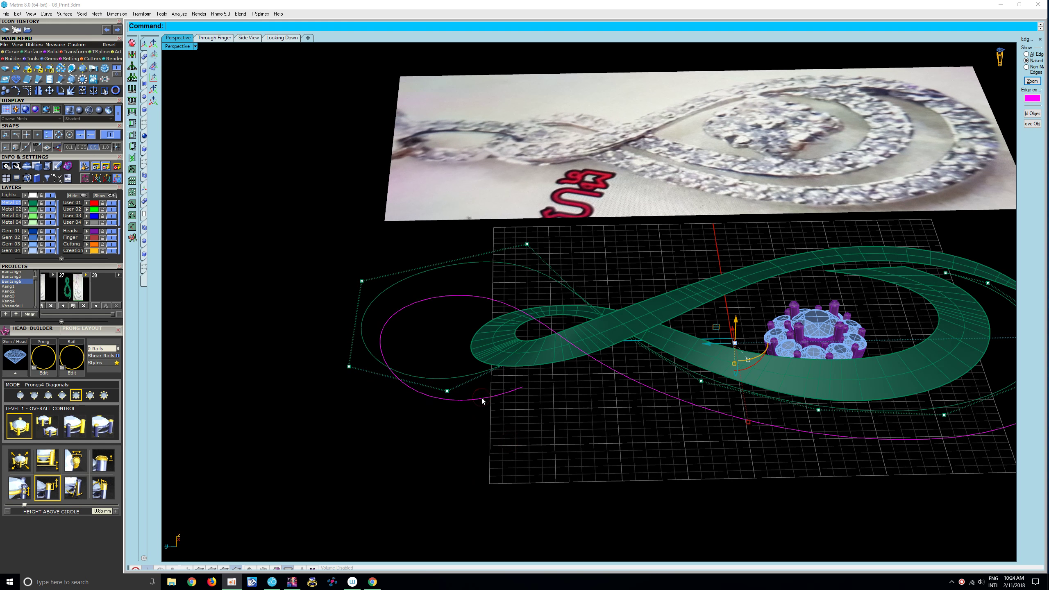
{"action": "key", "text": "Escape"}
- Select successive control points along the band's rail while orbiting to side angles
{"action": "mouse_move", "coordinate": [455, 390]}
{"action": "right_mouse_down"}
{"action": "mouse_move", "coordinate": [647, 398]}
{"action": "mouse_move", "coordinate": [634, 269]}
{"action": "mouse_move", "coordinate": [563, 244]}
{"action": "mouse_move", "coordinate": [548, 265]}
{"action": "right_mouse_up"}
{"action": "left_click", "coordinate": [418, 454]}
{"action": "right_click_drag", "start_coordinate": [584, 301], "coordinate": [542, 300]}
{"action": "left_click", "coordinate": [549, 284]}
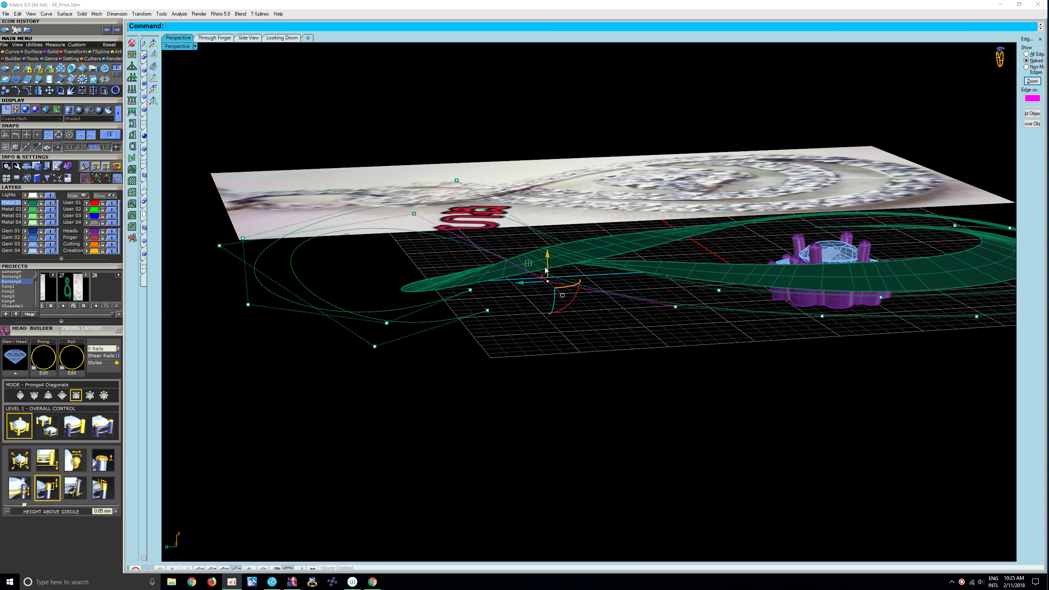
{"action": "mouse_move", "coordinate": [549, 258]}
{"action": "right_mouse_down"}
{"action": "mouse_move", "coordinate": [648, 251]}
{"action": "mouse_move", "coordinate": [743, 276]}
{"action": "mouse_move", "coordinate": [634, 301]}
{"action": "mouse_move", "coordinate": [733, 331]}
{"action": "mouse_move", "coordinate": [604, 305]}
{"action": "mouse_move", "coordinate": [569, 326]}
{"action": "right_mouse_up"}
- Show the upper loop curve's points with F10 and pull one up and right
{"action": "scroll", "coordinate": [556, 241], "scroll_direction": "up", "scroll_amount": 1}
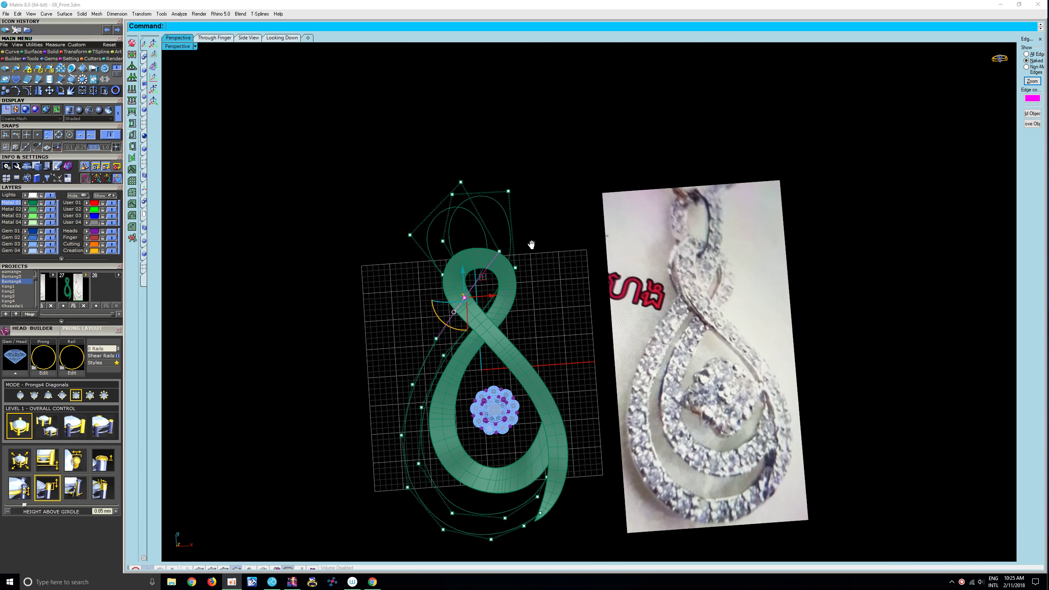
{"action": "scroll", "coordinate": [534, 242], "scroll_direction": "up", "scroll_amount": 1}
{"action": "left_click", "coordinate": [488, 275]}
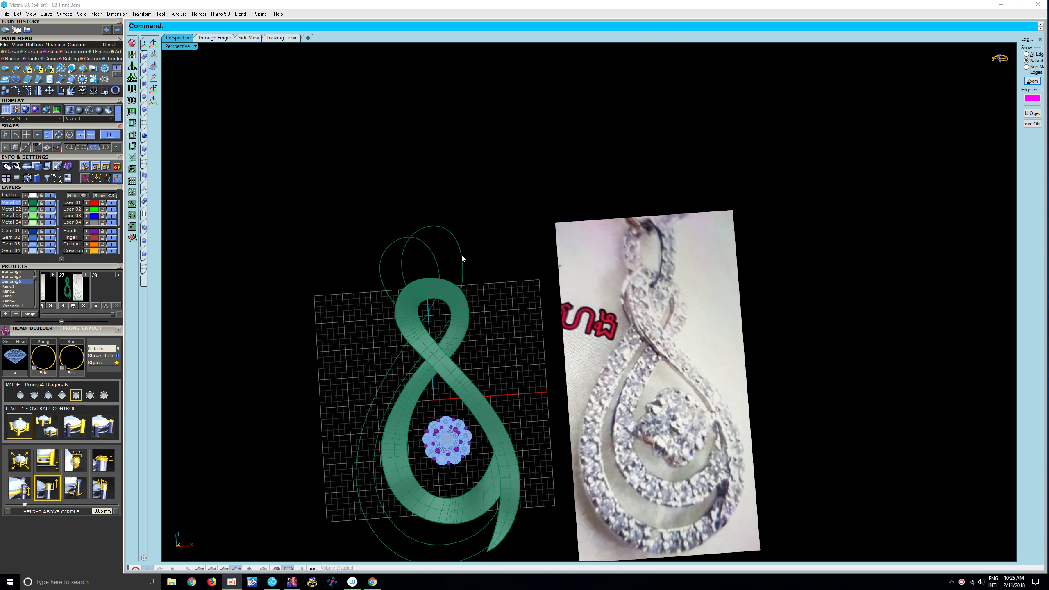
{"action": "right_click_drag", "start_coordinate": [461, 255], "coordinate": [450, 222], "text": "shift"}
{"action": "scroll", "coordinate": [450, 222], "scroll_direction": "up", "scroll_amount": 2}
{"action": "left_click", "coordinate": [454, 222]}
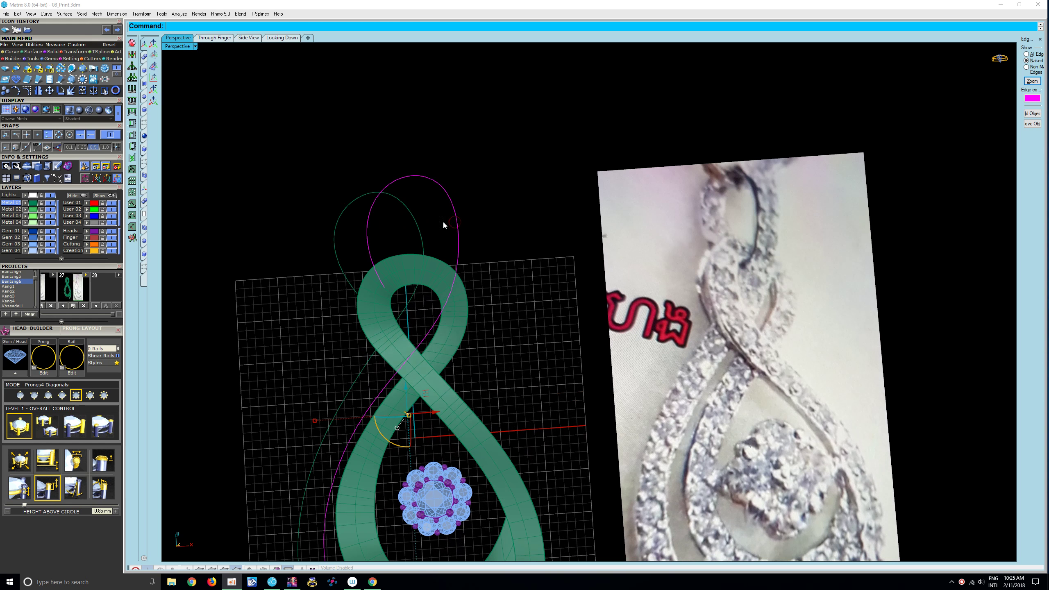
{"action": "key", "text": "F10"}
{"action": "scroll", "coordinate": [411, 222], "scroll_direction": "up", "scroll_amount": 1}
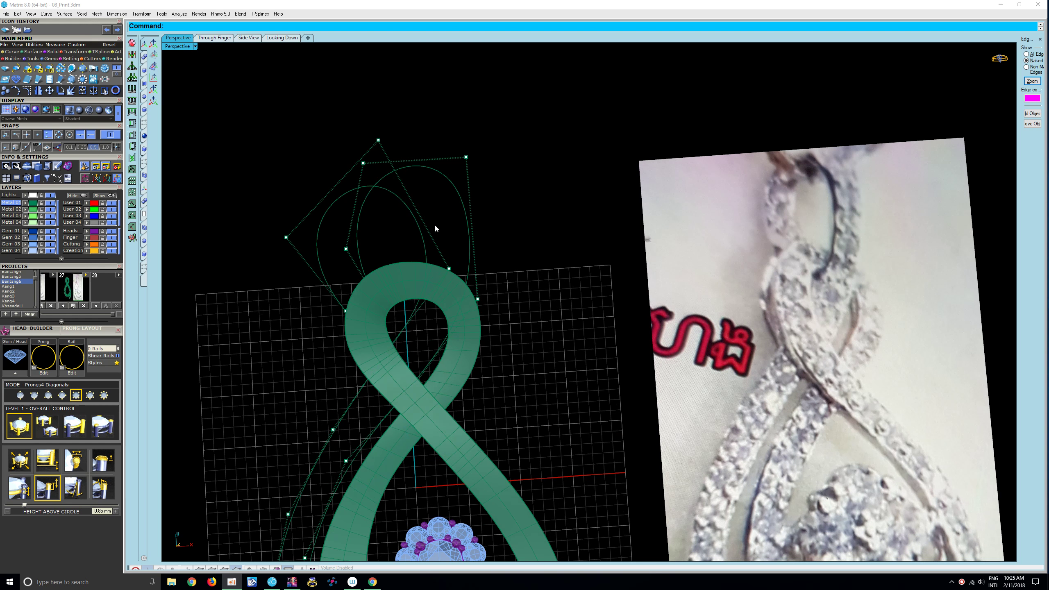
{"action": "left_click_drag", "start_coordinate": [454, 263], "coordinate": [473, 234]}
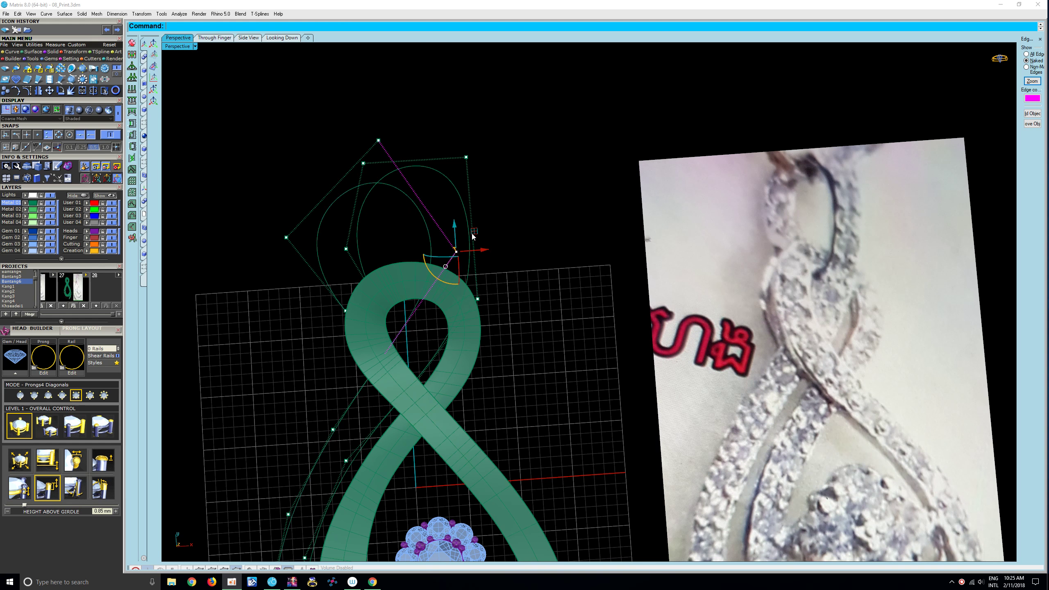
{"action": "key", "text": "Escape"}
- Select the control point at the loop's end and recentre the pendant beside the photo
{"action": "right_click_drag", "start_coordinate": [475, 300], "coordinate": [457, 315], "text": "shift"}
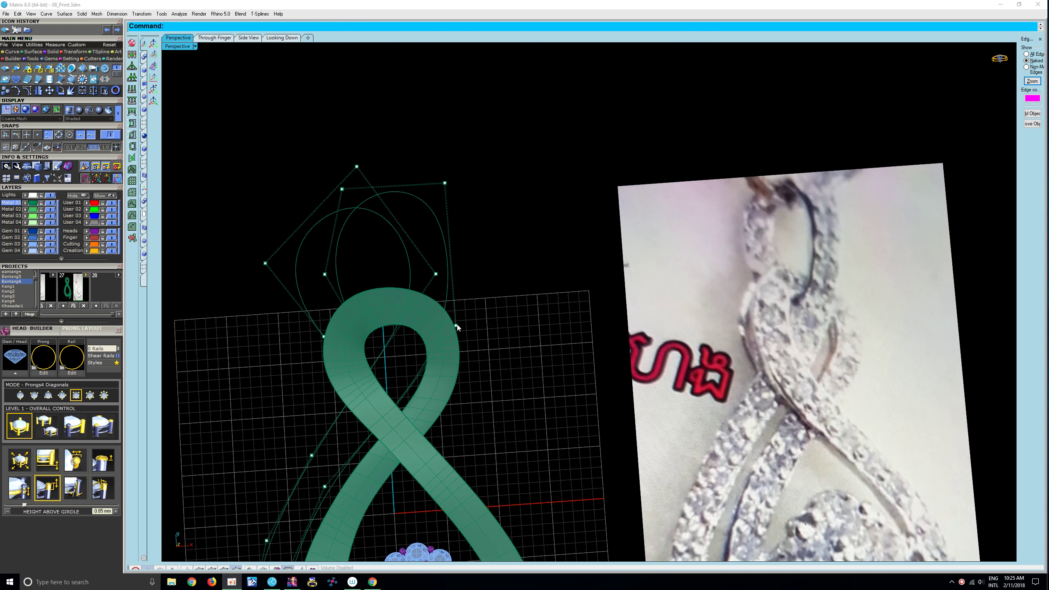
{"action": "left_click", "coordinate": [457, 326]}
{"action": "scroll", "coordinate": [479, 292], "scroll_direction": "down", "scroll_amount": 1}
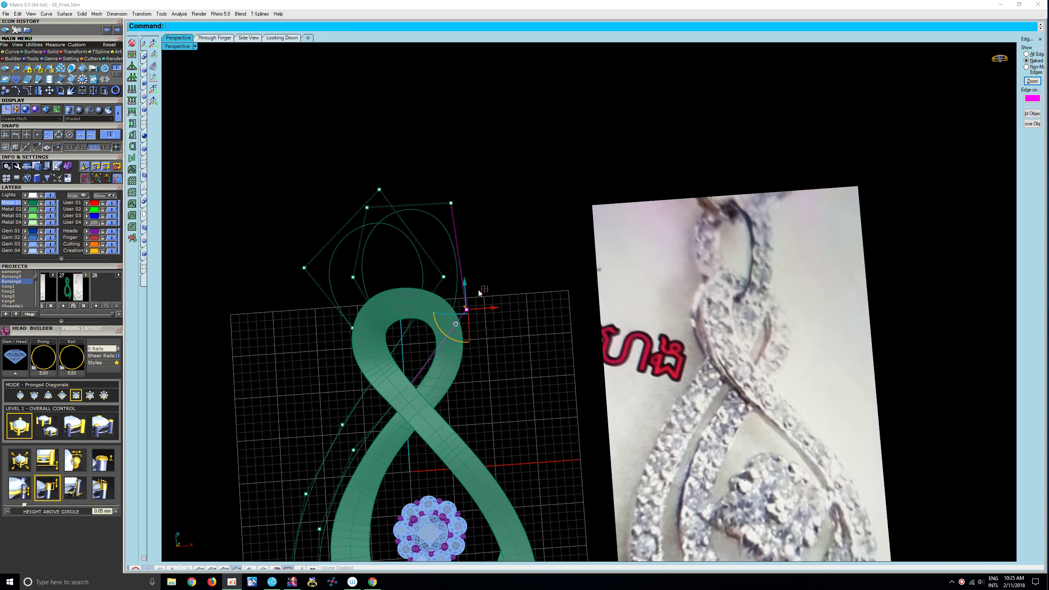
{"action": "scroll", "coordinate": [478, 312], "scroll_direction": "down", "scroll_amount": 3}
{"action": "scroll", "coordinate": [478, 311], "scroll_direction": "up", "scroll_amount": 1}
{"action": "right_click_drag", "start_coordinate": [479, 311], "coordinate": [447, 306], "text": "shift"}
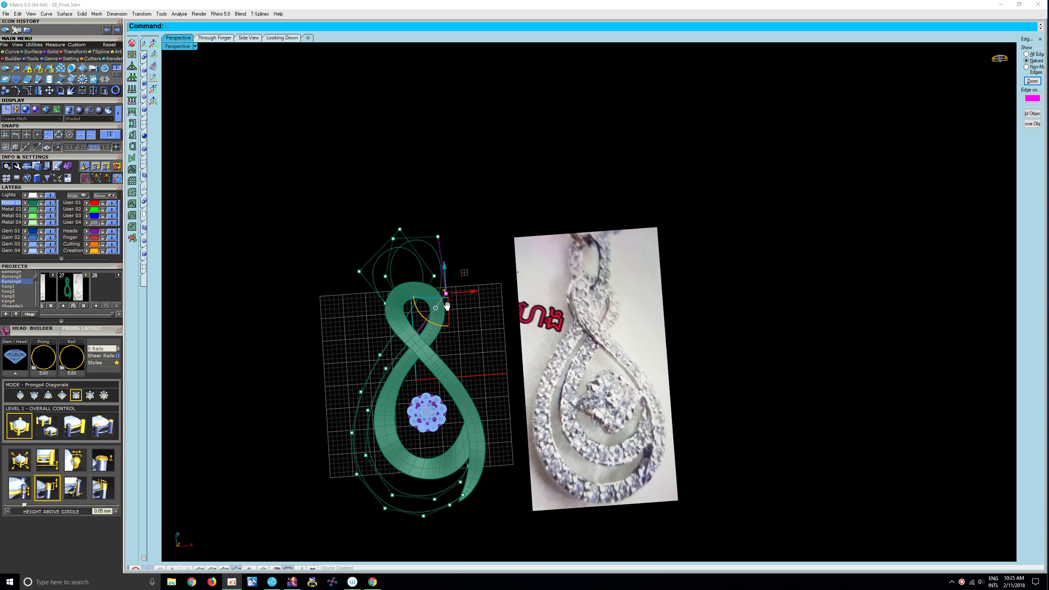
{"action": "scroll", "coordinate": [432, 288], "scroll_direction": "up", "scroll_amount": 2}
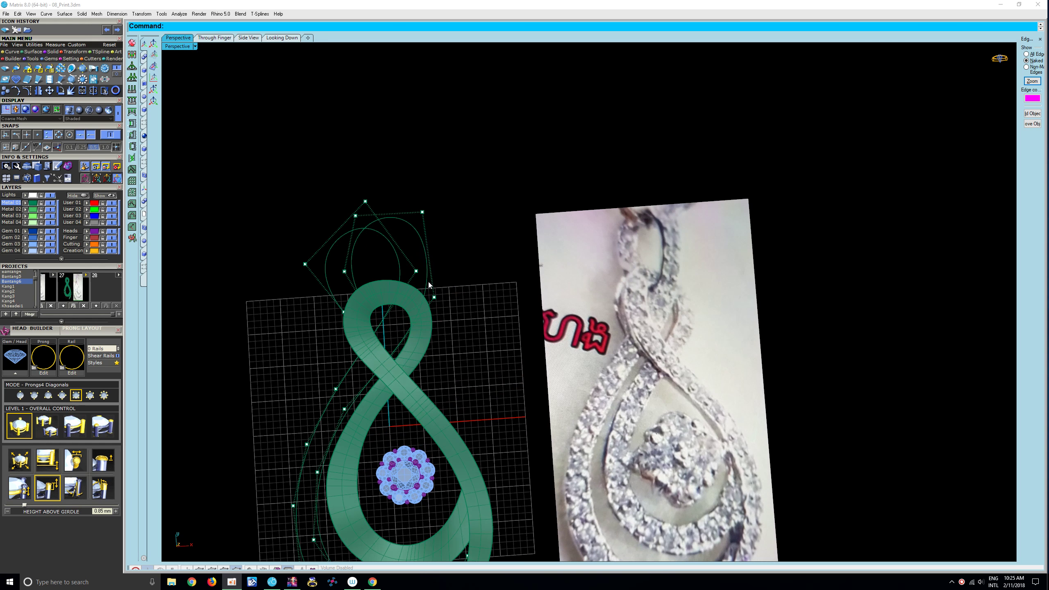
{"action": "mouse_move", "coordinate": [428, 283]}
{"action": "right_mouse_down", "text": "shift"}
{"action": "mouse_move", "coordinate": [452, 290]}
{"action": "mouse_move", "coordinate": [452, 308]}
{"action": "right_mouse_up", "text": "shift"}
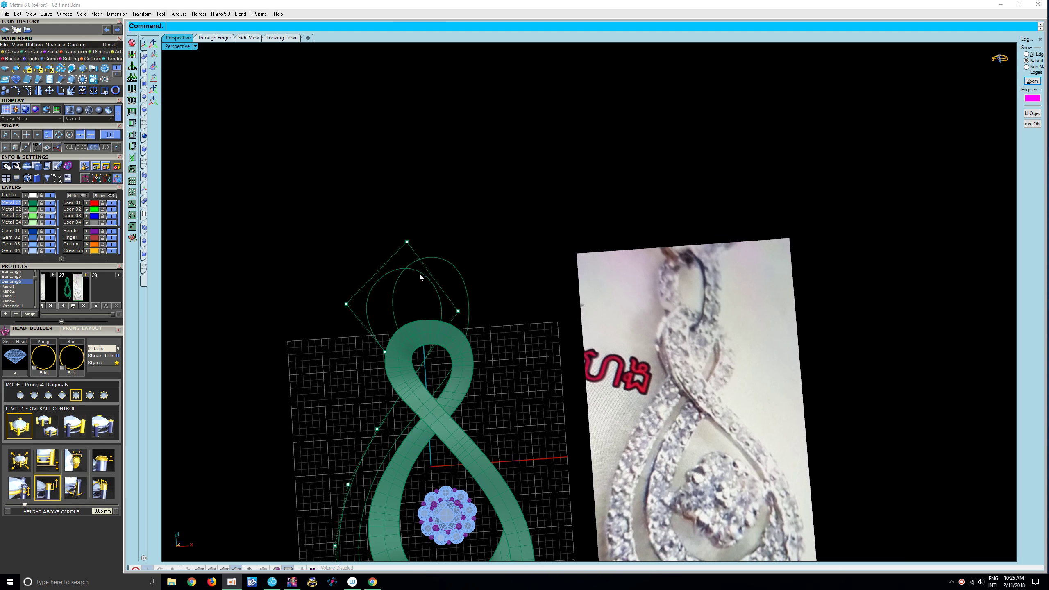
- Select the loop's top control point and orbit flatter to check the loop's depth
{"action": "scroll", "coordinate": [396, 259], "scroll_direction": "up", "scroll_amount": 2}
{"action": "left_click", "coordinate": [411, 233]}
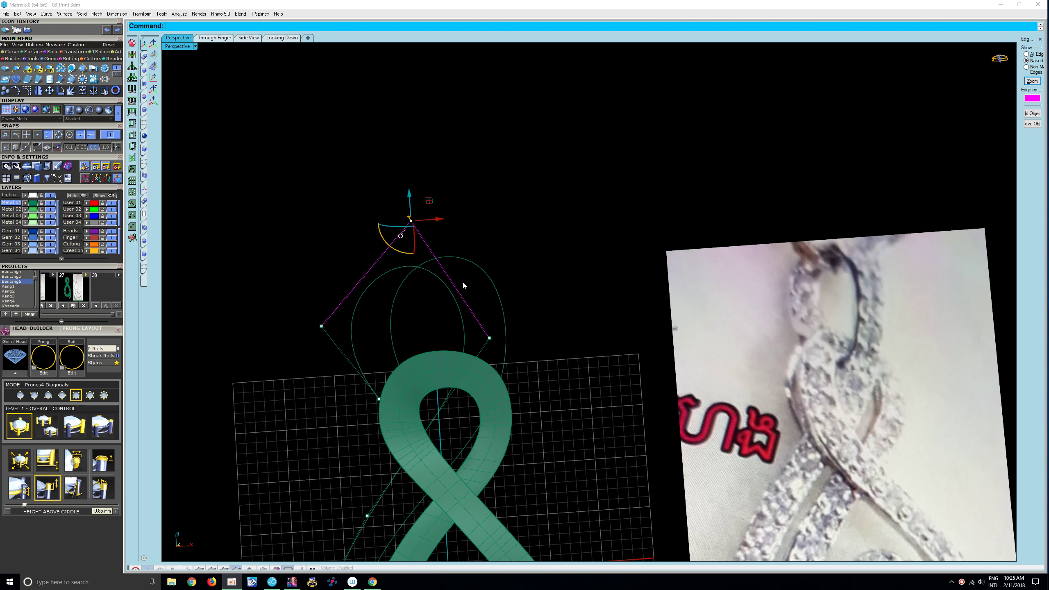
{"action": "right_click_drag", "start_coordinate": [463, 281], "coordinate": [467, 220]}
{"action": "scroll", "coordinate": [468, 221], "scroll_direction": "down", "scroll_amount": 3}
{"action": "mouse_move", "coordinate": [565, 251]}
{"action": "right_mouse_down"}
{"action": "mouse_move", "coordinate": [532, 233]}
{"action": "mouse_move", "coordinate": [505, 276]}
{"action": "right_mouse_up"}
- Raise the neighbouring control point on the upper loop rail slightly, checking from edge-on and tilted views
{"action": "left_click", "coordinate": [484, 310]}
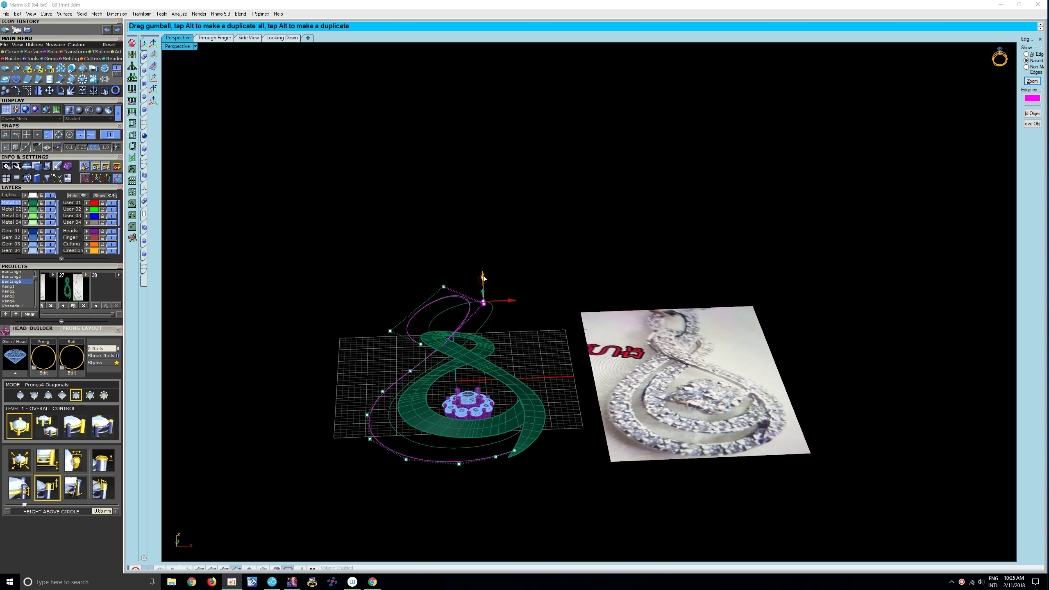
{"action": "mouse_move", "coordinate": [484, 289]}
{"action": "right_mouse_down"}
{"action": "mouse_move", "coordinate": [510, 270]}
{"action": "mouse_move", "coordinate": [509, 294]}
{"action": "mouse_move", "coordinate": [372, 273]}
{"action": "mouse_move", "coordinate": [524, 381]}
{"action": "right_mouse_up"}
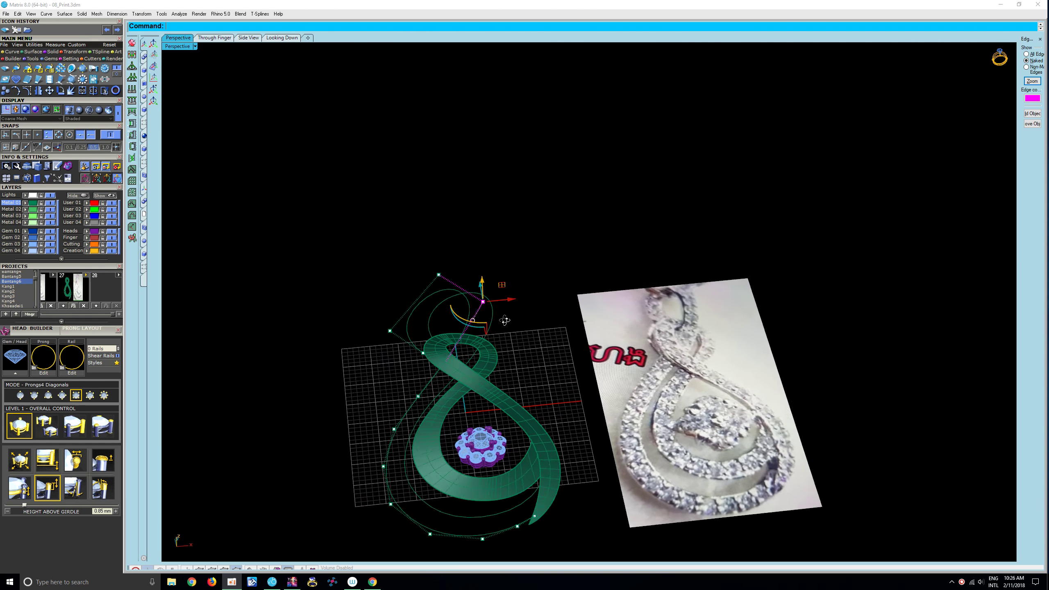
{"action": "scroll", "coordinate": [513, 355], "scroll_direction": "down", "scroll_amount": 3}
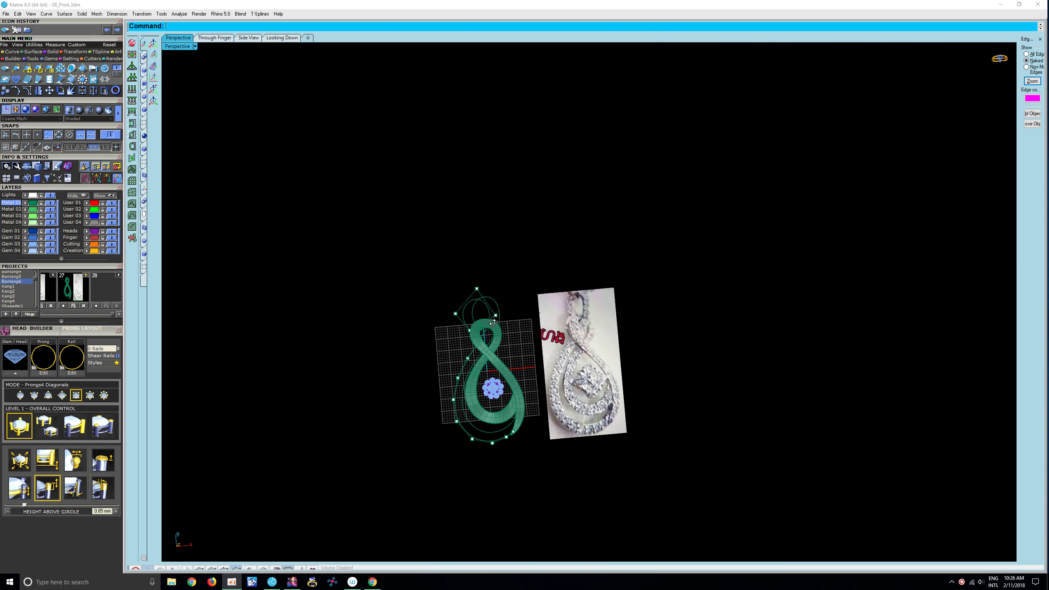
{"action": "mouse_move", "coordinate": [503, 333]}
{"action": "right_mouse_down"}
{"action": "mouse_move", "coordinate": [500, 359]}
{"action": "mouse_move", "coordinate": [485, 357]}
{"action": "right_mouse_up"}
{"action": "scroll", "coordinate": [500, 359], "scroll_direction": "up", "scroll_amount": 3}
{"action": "scroll", "coordinate": [487, 356], "scroll_direction": "up", "scroll_amount": 2}
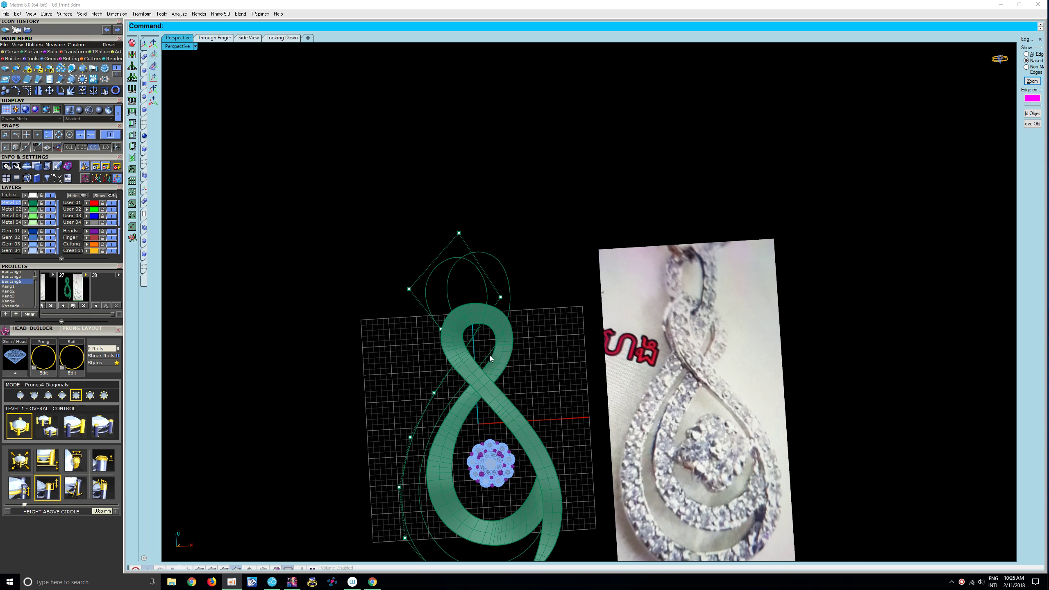
{"action": "scroll", "coordinate": [490, 353], "scroll_direction": "up", "scroll_amount": 3}
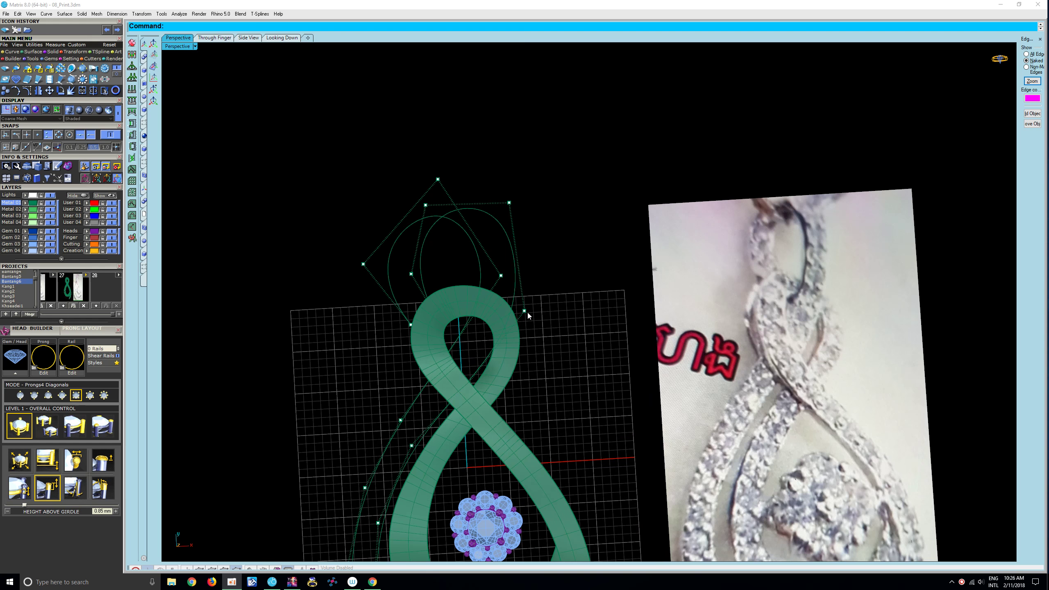
{"action": "left_click_drag", "start_coordinate": [526, 313], "coordinate": [526, 308]}
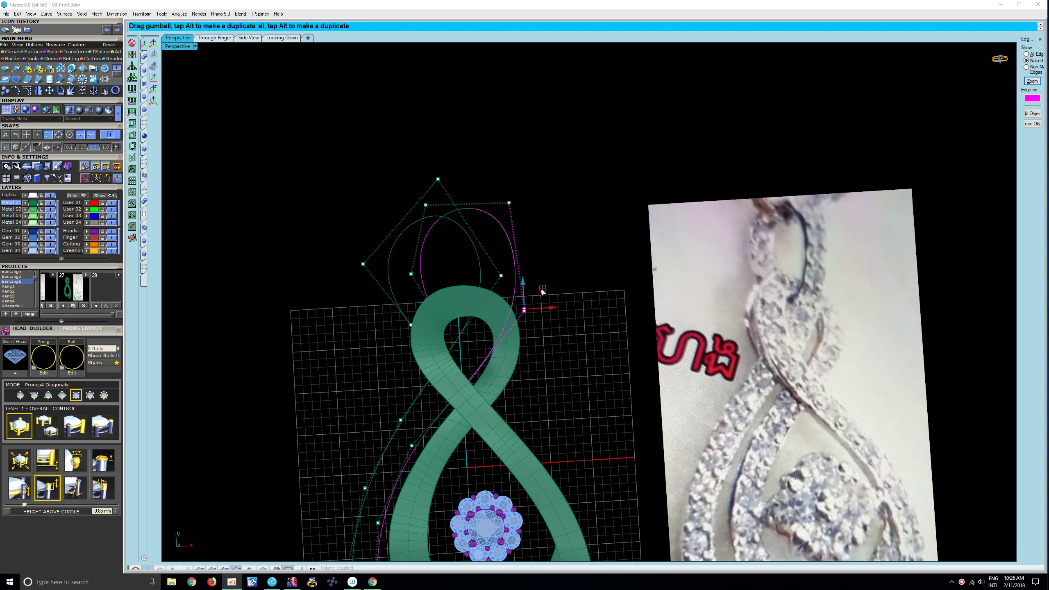
{"action": "scroll", "coordinate": [475, 367], "scroll_direction": "down", "scroll_amount": 3}
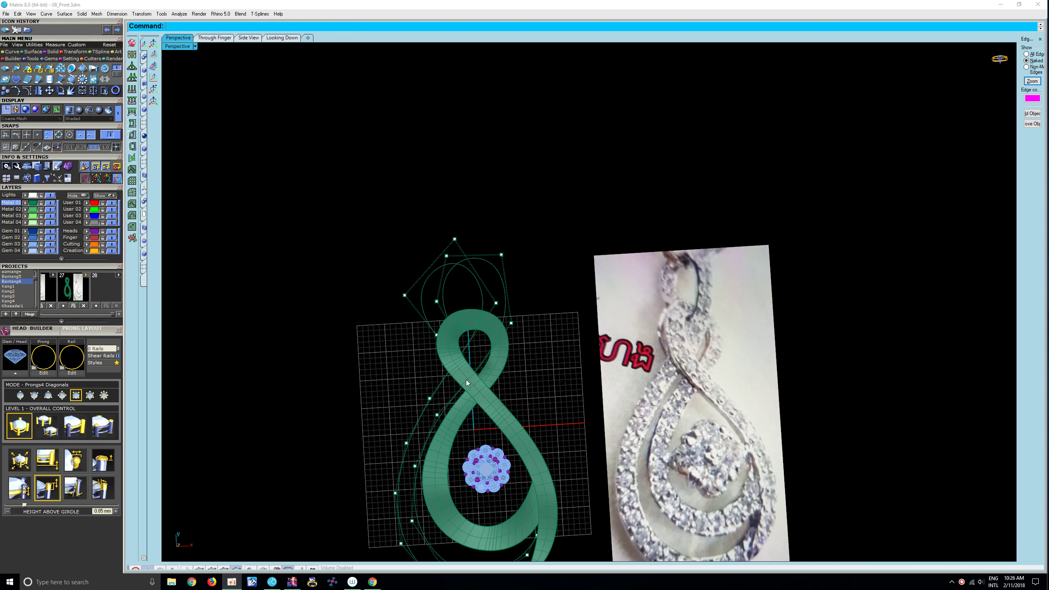
{"action": "scroll", "coordinate": [466, 384], "scroll_direction": "up", "scroll_amount": 5}
{"action": "mouse_move", "coordinate": [472, 376]}
{"action": "right_mouse_down"}
{"action": "mouse_move", "coordinate": [519, 238]}
{"action": "mouse_move", "coordinate": [474, 268]}
{"action": "mouse_move", "coordinate": [466, 296]}
{"action": "mouse_move", "coordinate": [492, 339]}
{"action": "right_mouse_up"}
{"action": "left_click", "coordinate": [512, 252]}
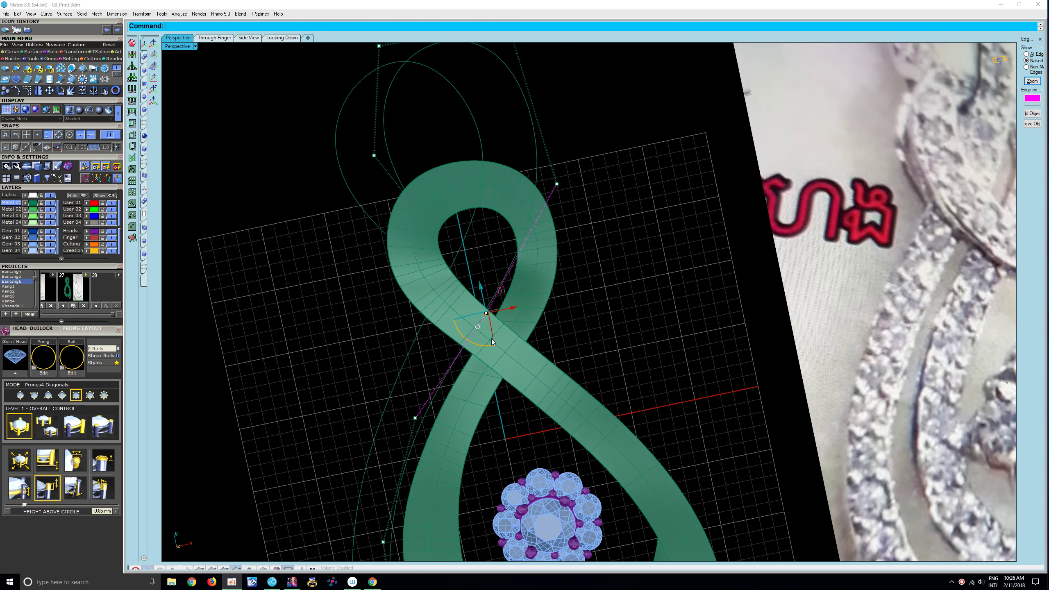
- Zoom and pan the view to frame the upper loop alongside the reference photo
{"action": "scroll", "coordinate": [515, 362], "scroll_direction": "down", "scroll_amount": 5}
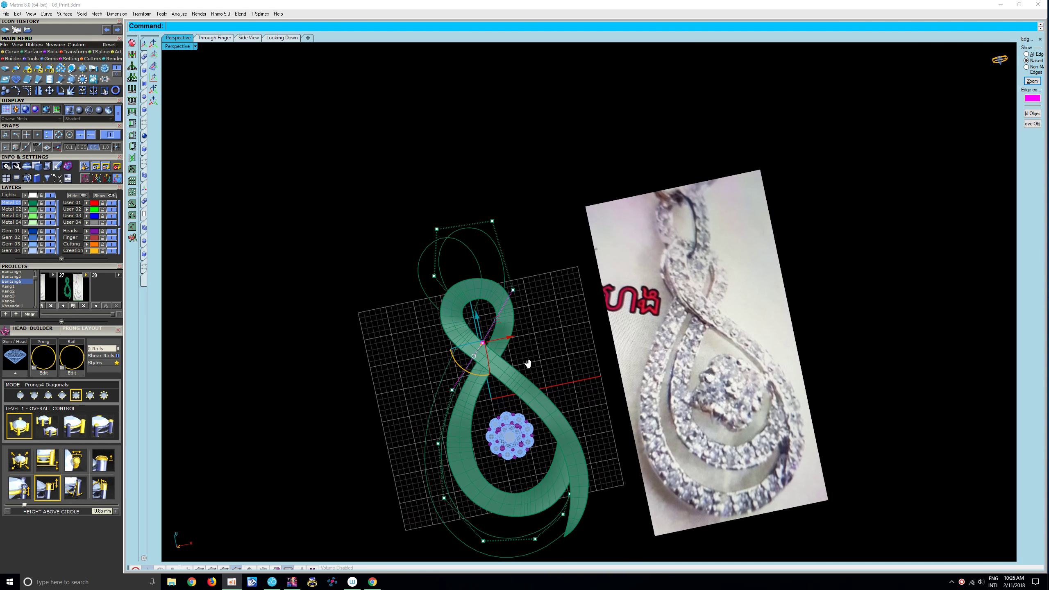
{"action": "scroll", "coordinate": [525, 249], "scroll_direction": "up", "scroll_amount": 2}
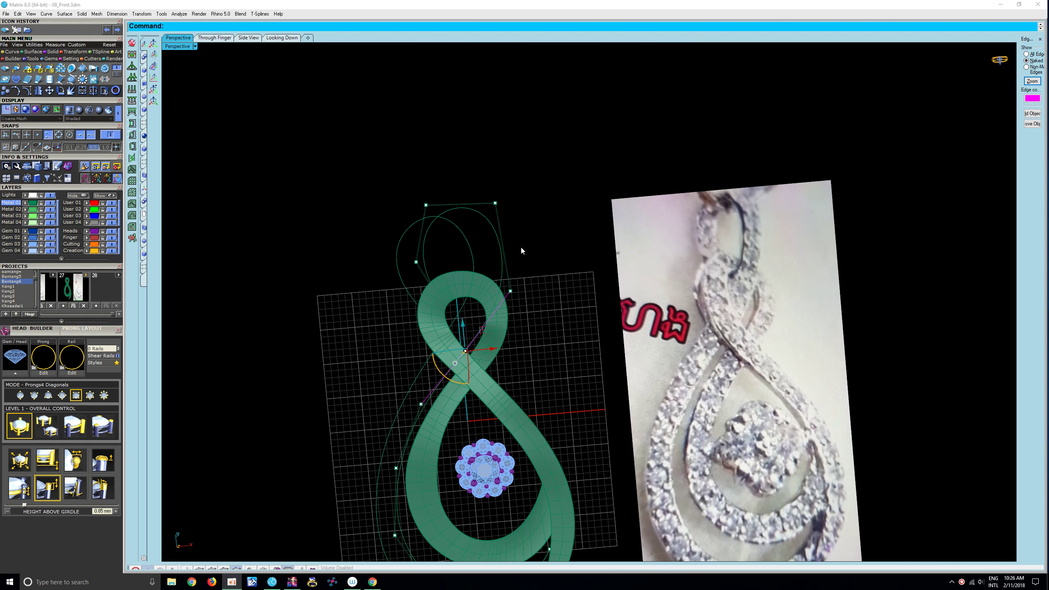
{"action": "right_click_drag", "start_coordinate": [521, 249], "coordinate": [502, 291], "text": "shift"}
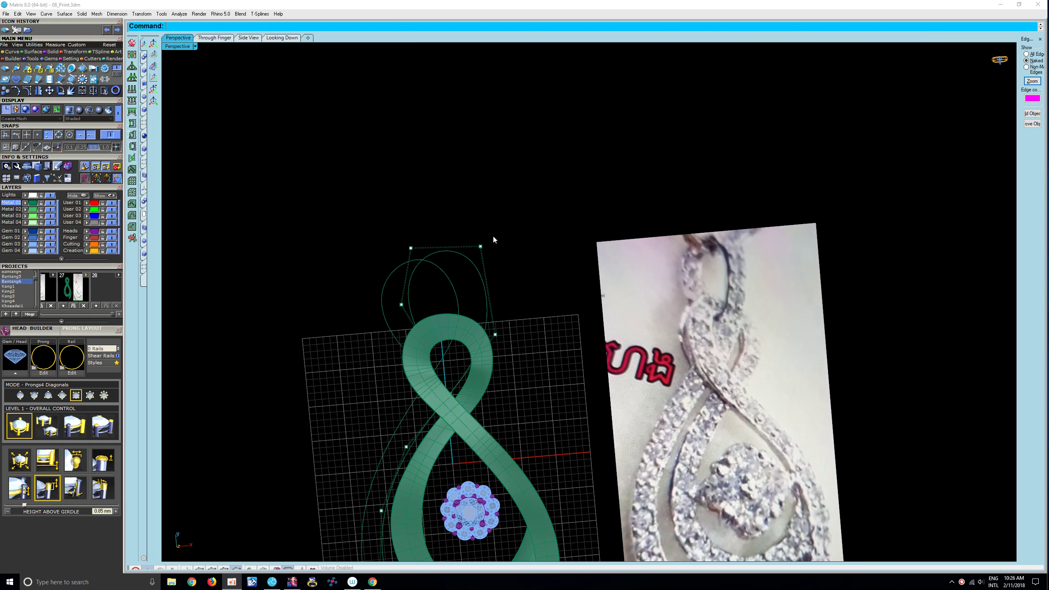
{"action": "right_click_drag", "start_coordinate": [494, 239], "coordinate": [483, 251], "text": "shift"}
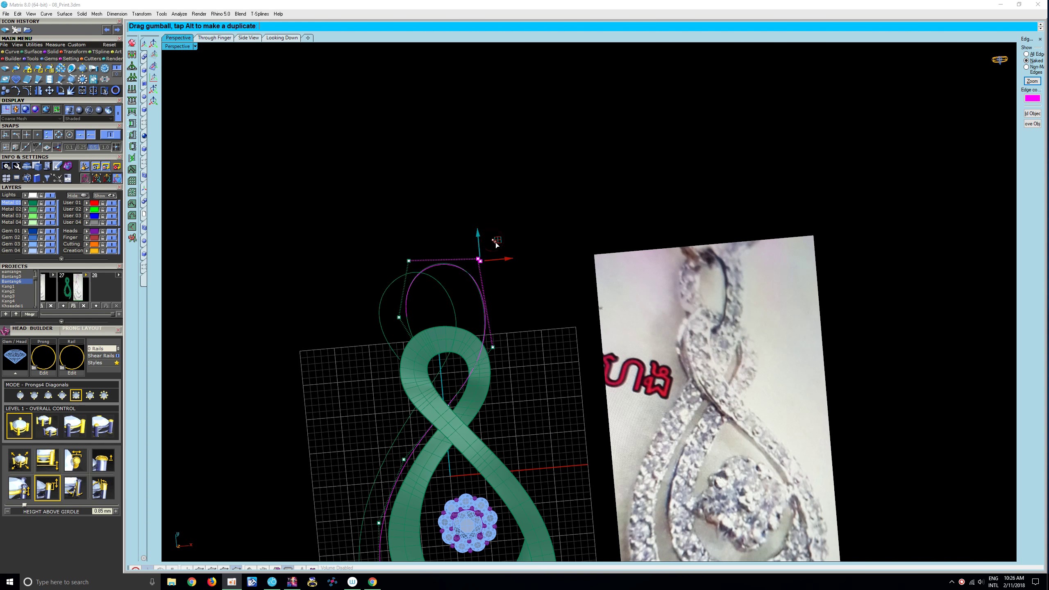
{"action": "scroll", "coordinate": [501, 273], "scroll_direction": "down", "scroll_amount": 2}
{"action": "scroll", "coordinate": [492, 339], "scroll_direction": "up", "scroll_amount": 3}
{"action": "mouse_move", "coordinate": [488, 344]}
{"action": "right_mouse_down"}
{"action": "mouse_move", "coordinate": [505, 389]}
{"action": "mouse_move", "coordinate": [477, 272]}
{"action": "right_mouse_up"}
{"action": "scroll", "coordinate": [484, 268], "scroll_direction": "down", "scroll_amount": 3}
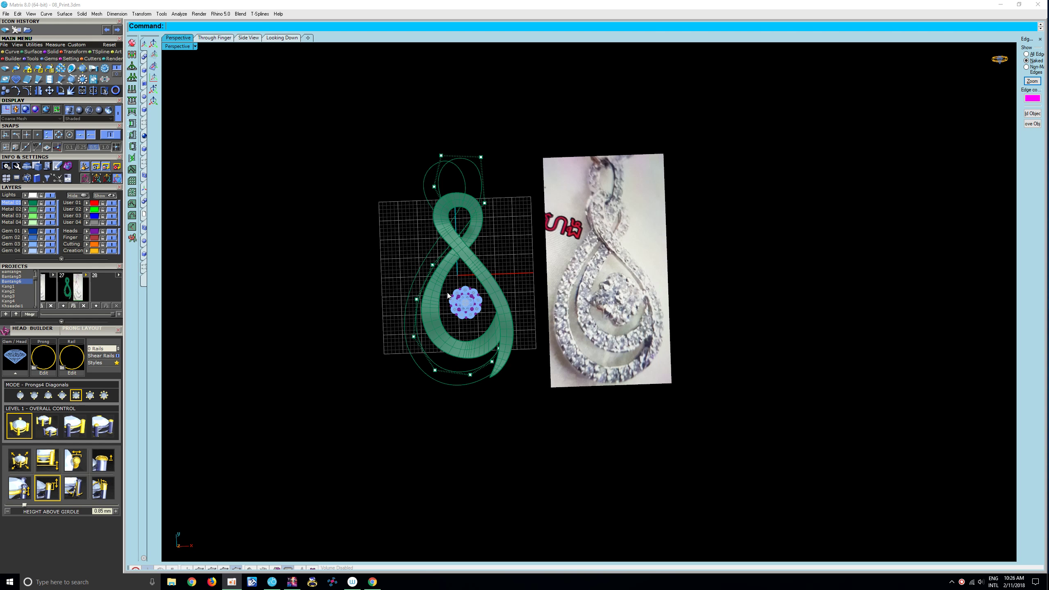
- Move the upper loop's top-right control point to reshape the loop
{"action": "scroll", "coordinate": [455, 233], "scroll_direction": "up", "scroll_amount": 1}
{"action": "scroll", "coordinate": [446, 259], "scroll_direction": "up", "scroll_amount": 2}
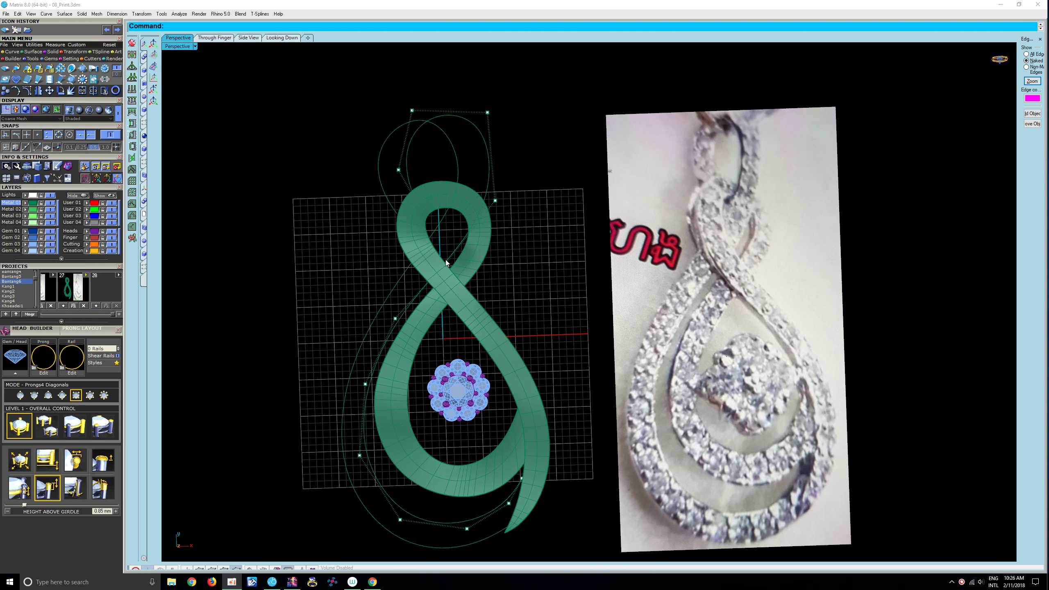
{"action": "right_click", "coordinate": [447, 264]}
{"action": "left_click", "coordinate": [441, 242]}
{"action": "mouse_move", "coordinate": [459, 248]}
{"action": "right_mouse_down", "text": "shift"}
{"action": "mouse_move", "coordinate": [442, 214]}
{"action": "mouse_move", "coordinate": [462, 227]}
{"action": "right_mouse_up", "text": "shift"}
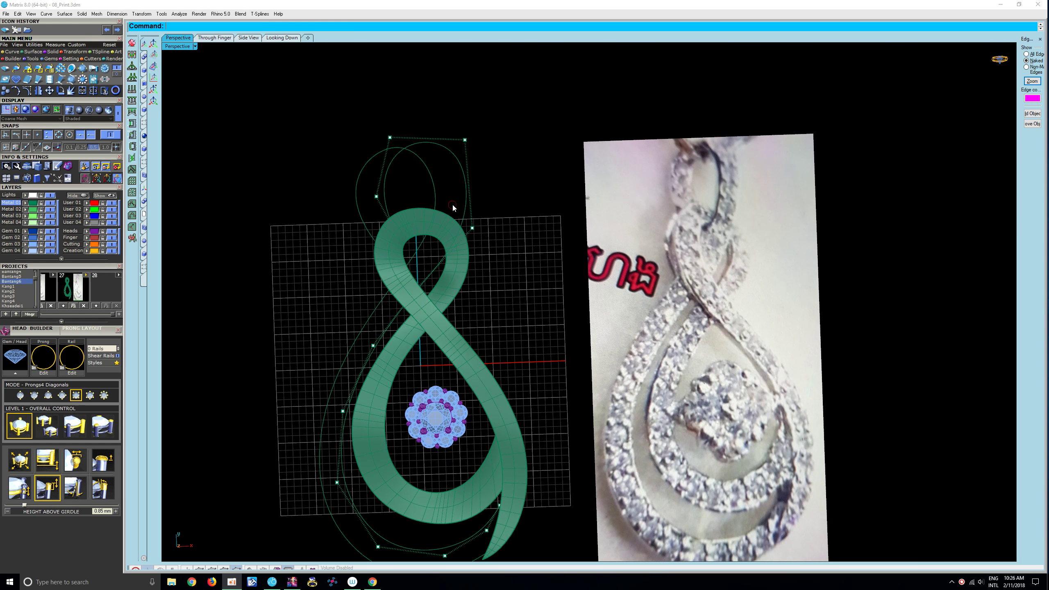
{"action": "left_click_drag", "start_coordinate": [481, 237], "coordinate": [487, 213]}
{"action": "right_click_drag", "start_coordinate": [484, 192], "coordinate": [484, 227], "text": "shift"}
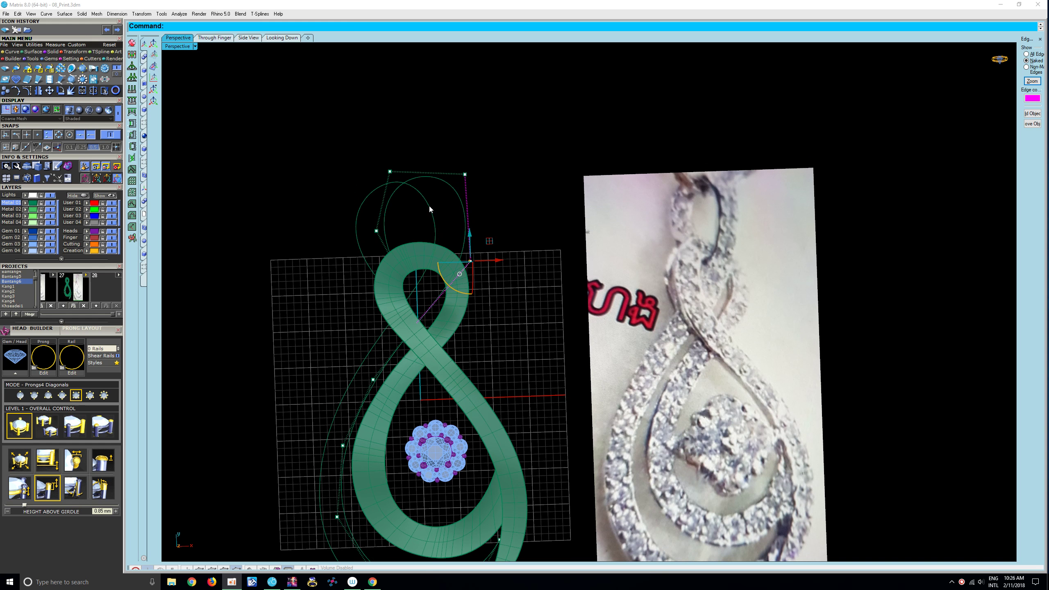
- Display the control points of the band's guide curve with F10 (Points On)
{"action": "key", "text": "Escape"}
{"action": "key", "text": "F10"}
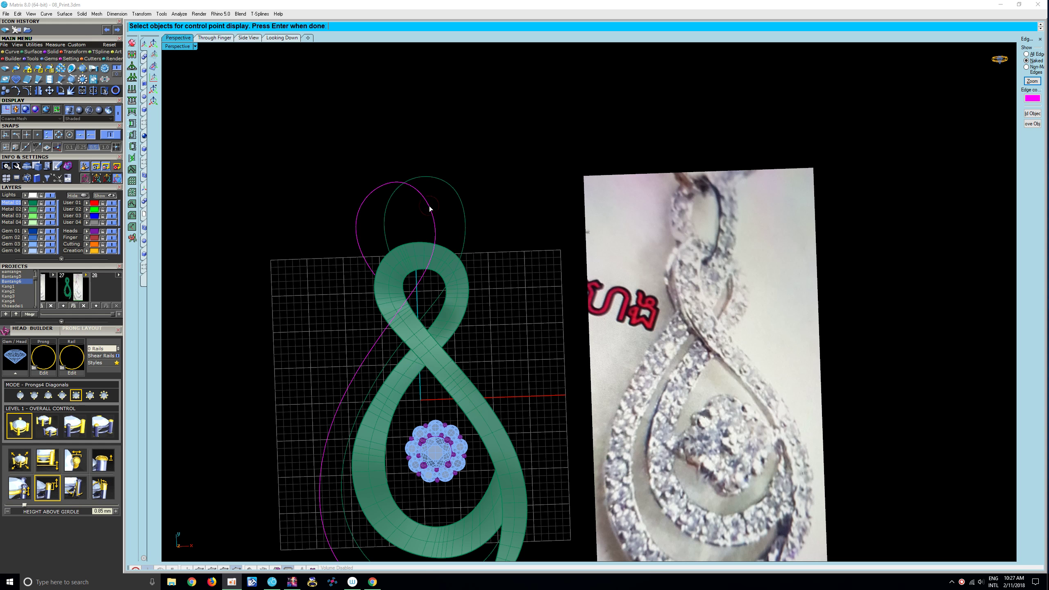
{"action": "left_click", "coordinate": [429, 209]}
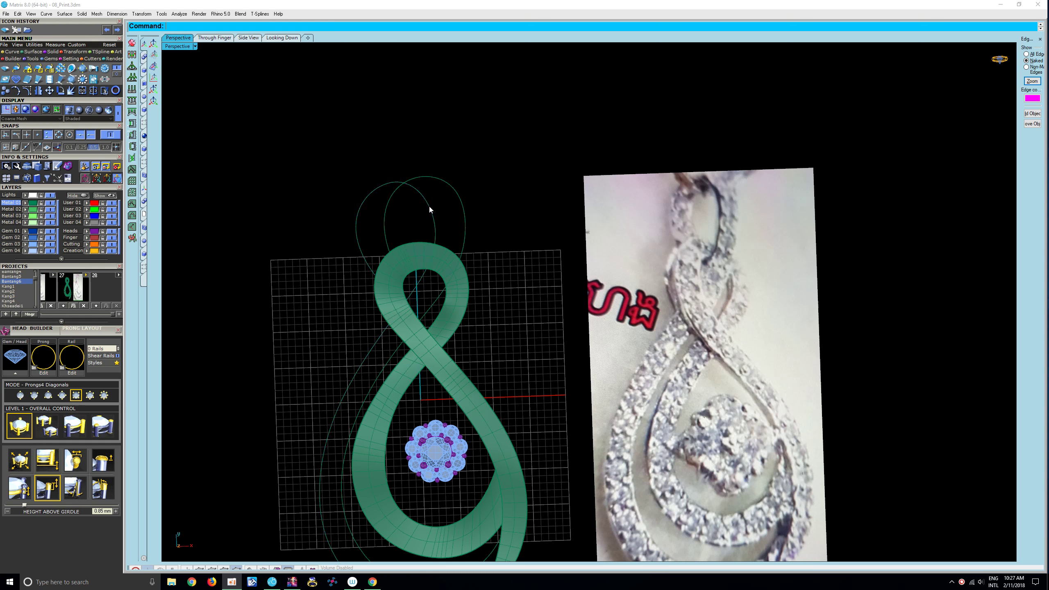
{"action": "key", "text": "Return"}
{"action": "scroll", "coordinate": [438, 211], "scroll_direction": "up", "scroll_amount": 2}
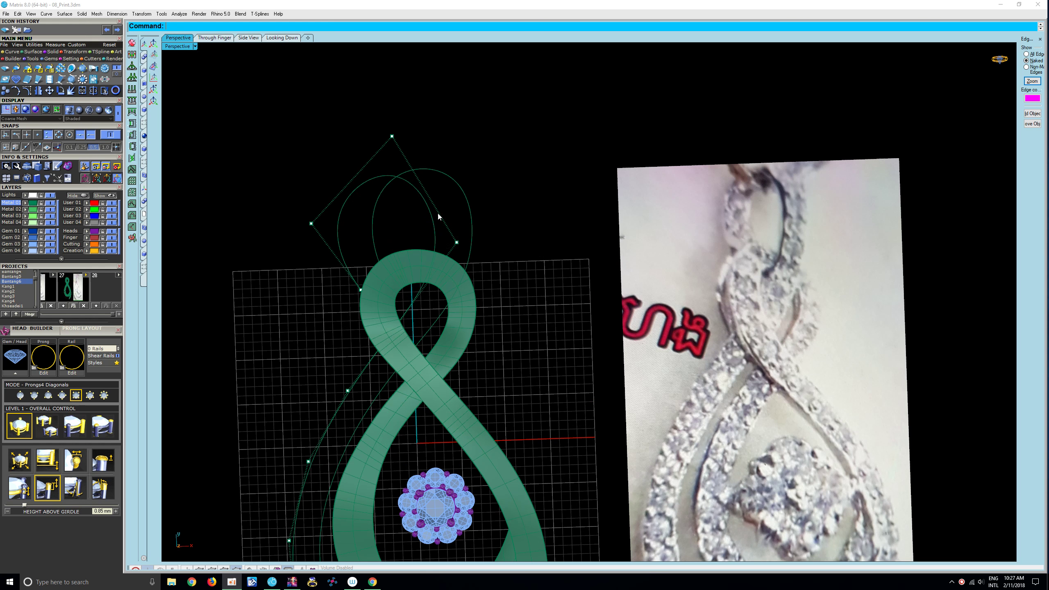
- Move the top loop's upper-right control point up and right, then view the whole pendant
{"action": "left_click", "coordinate": [456, 244]}
{"action": "left_click_drag", "start_coordinate": [467, 222], "coordinate": [468, 215]}
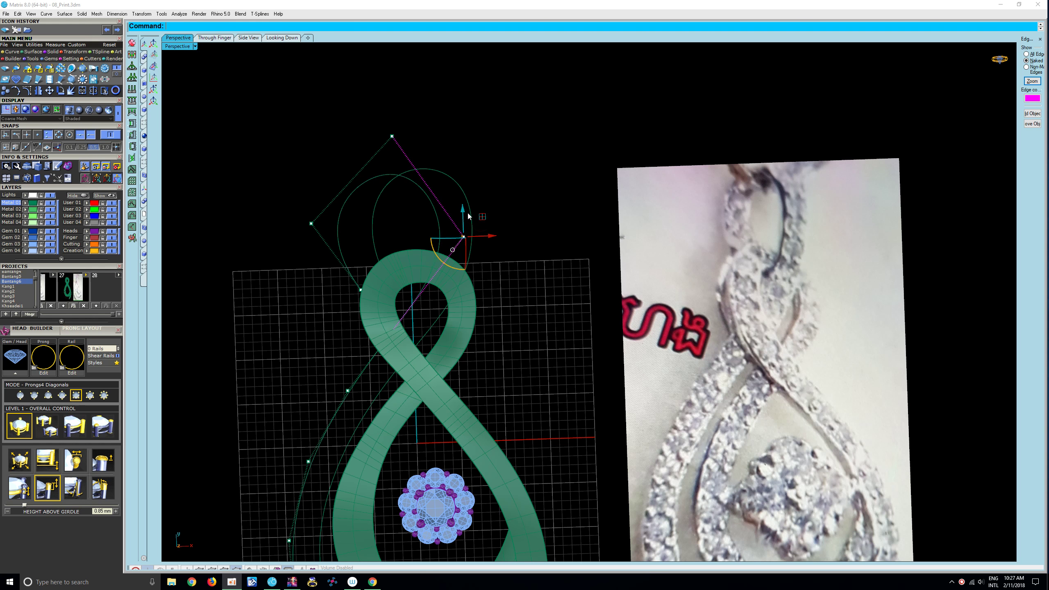
{"action": "right_click_drag", "start_coordinate": [468, 212], "coordinate": [498, 228], "text": "shift"}
{"action": "scroll", "coordinate": [500, 183], "scroll_direction": "down", "scroll_amount": 3}
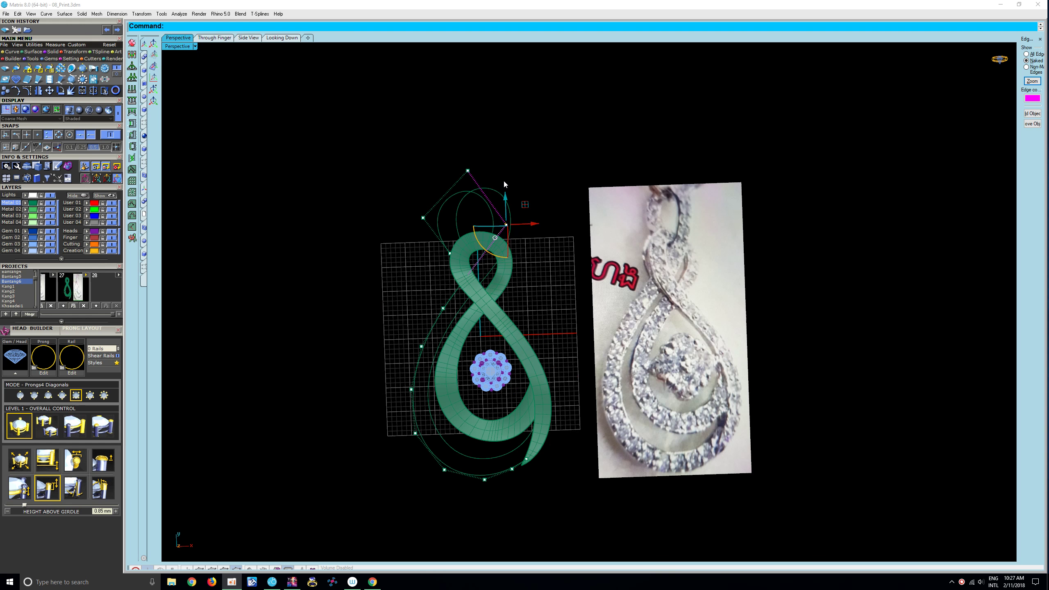
{"action": "scroll", "coordinate": [498, 177], "scroll_direction": "up", "scroll_amount": 3}
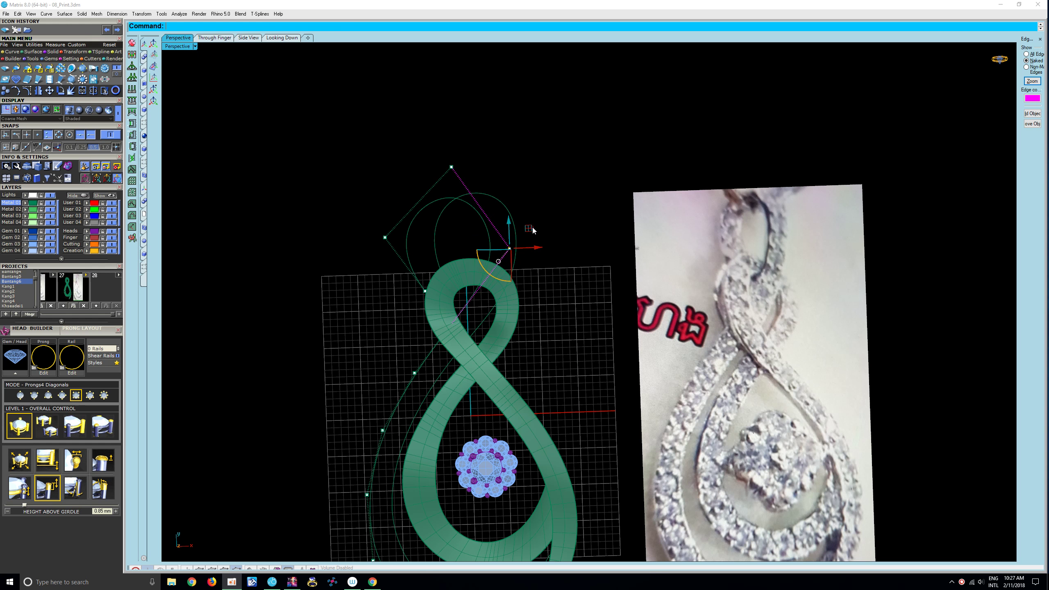
{"action": "scroll", "coordinate": [533, 230], "scroll_direction": "down", "scroll_amount": 3}
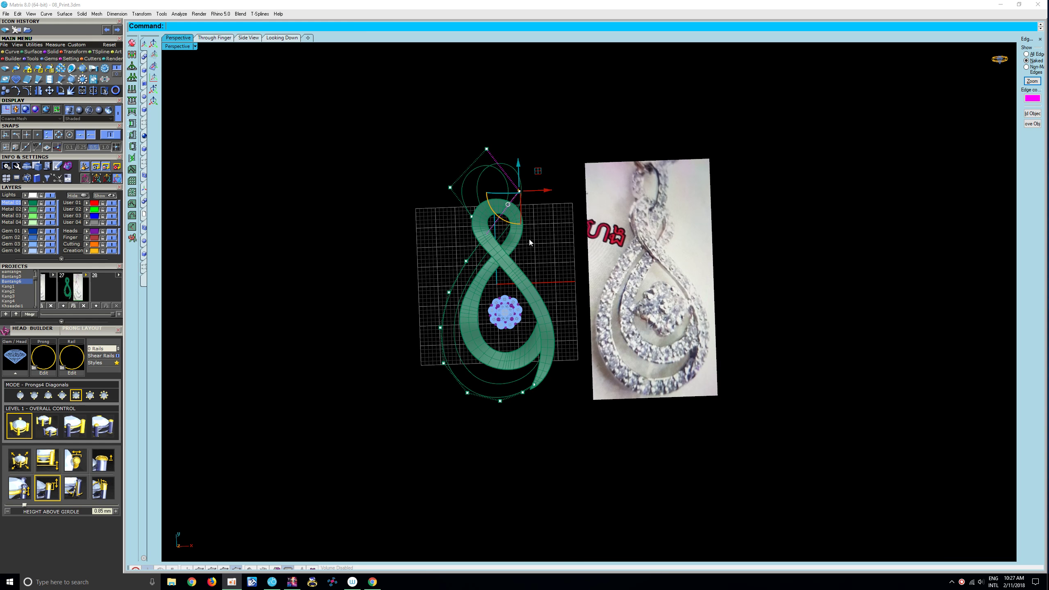
{"action": "scroll", "coordinate": [445, 219], "scroll_direction": "up", "scroll_amount": 3}
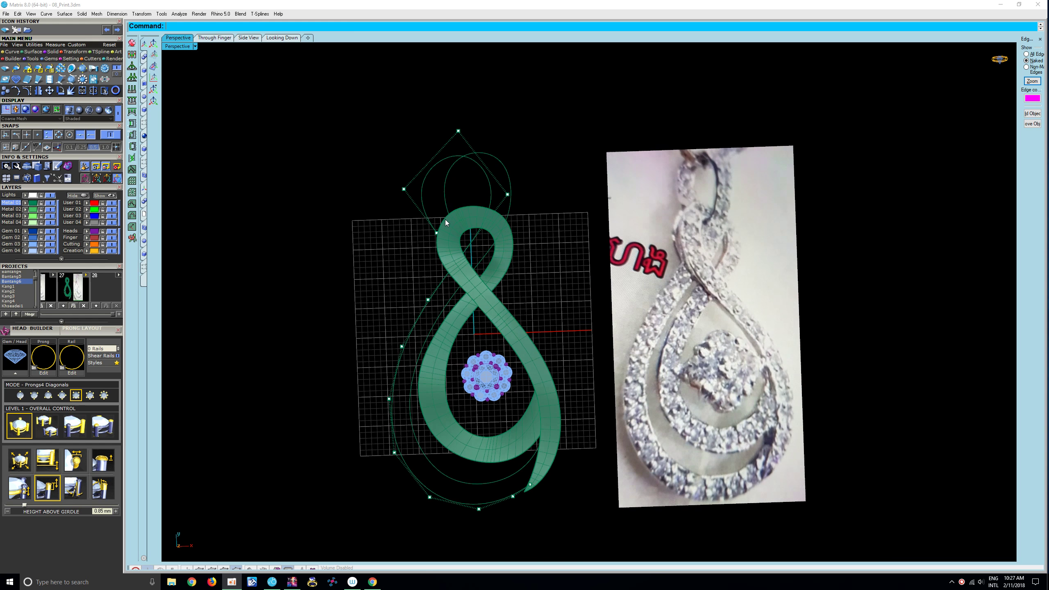
{"action": "scroll", "coordinate": [428, 224], "scroll_direction": "up", "scroll_amount": 4}
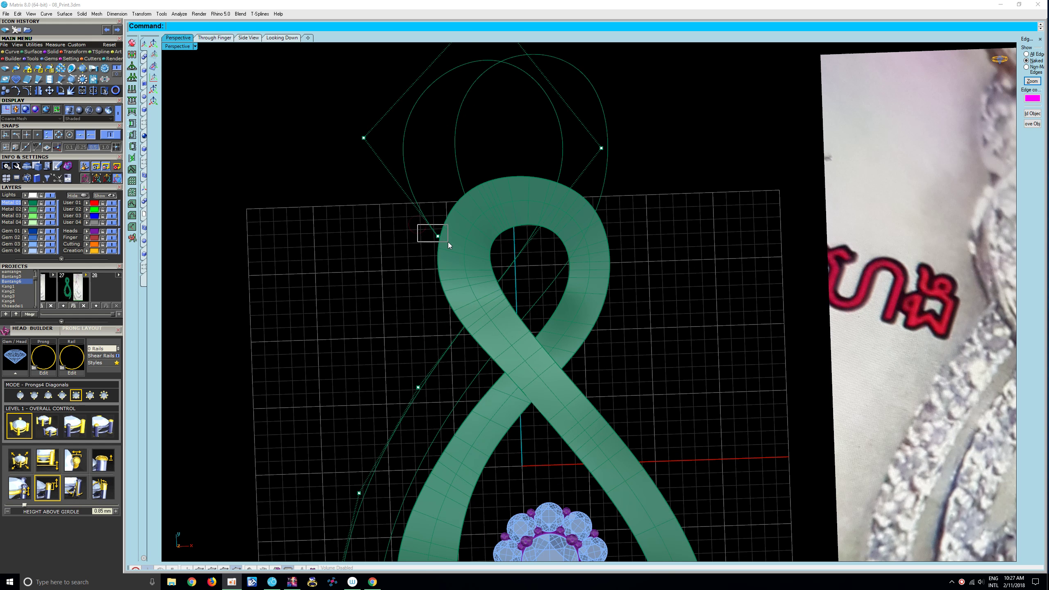
- Try moving the loop's upper-left control point, then undo the moves
{"action": "mouse_move", "coordinate": [418, 226]}
{"action": "left_mouse_down"}
{"action": "mouse_move", "coordinate": [450, 245]}
{"action": "mouse_move", "coordinate": [481, 205]}
{"action": "left_mouse_up"}
{"action": "scroll", "coordinate": [481, 205], "scroll_direction": "down", "scroll_amount": 3}
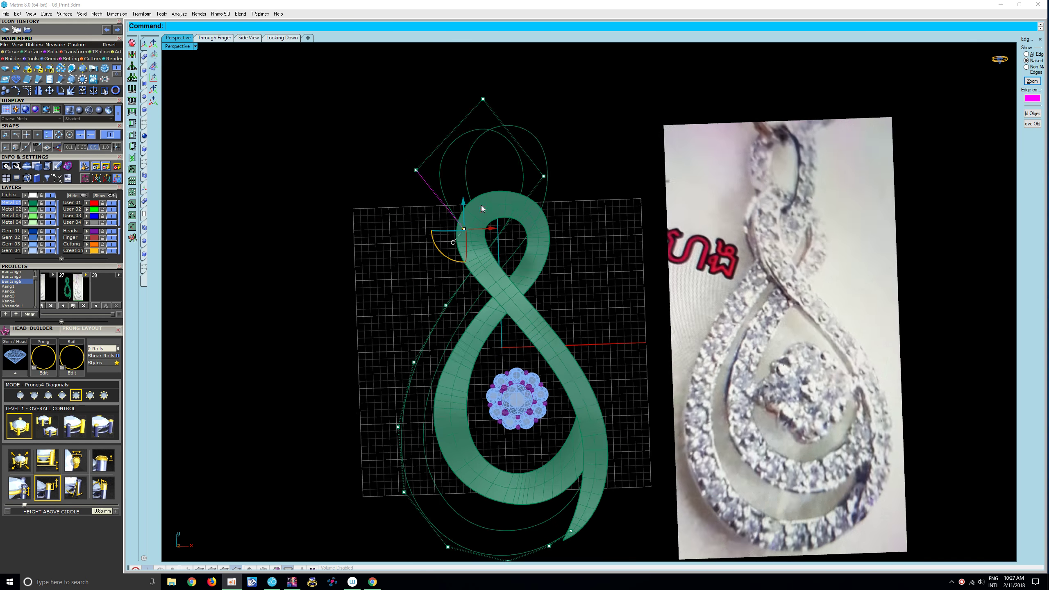
{"action": "scroll", "coordinate": [455, 236], "scroll_direction": "down", "scroll_amount": 2}
{"action": "key", "text": "ctrl+z"}
{"action": "key", "text": "ctrl+z"}
{"action": "key", "text": "ctrl+z"}
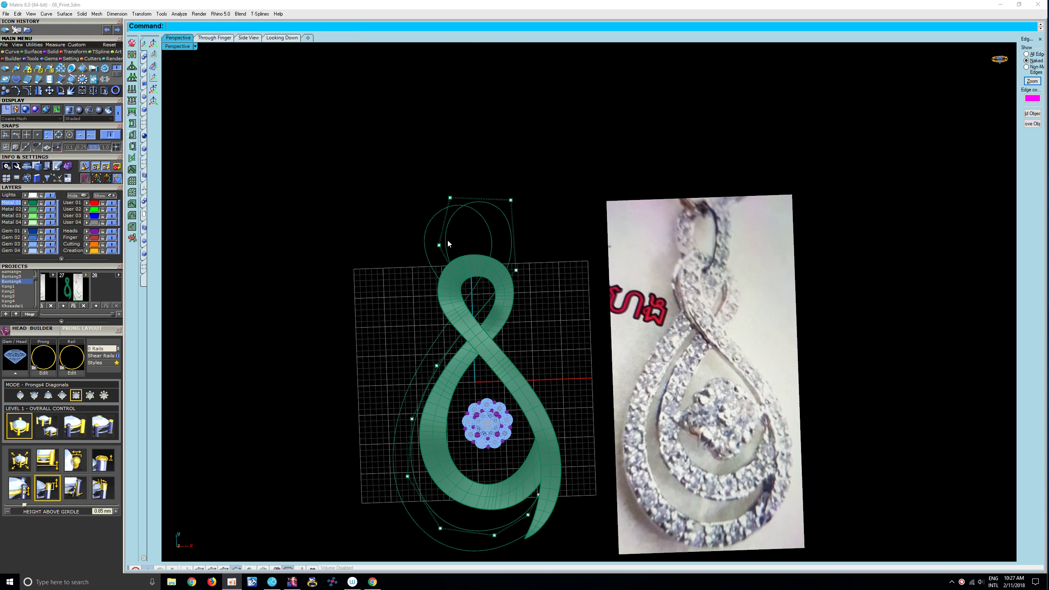
{"action": "scroll", "coordinate": [448, 244], "scroll_direction": "up", "scroll_amount": 2}
- Pick a control point near the band's top, then clear the selection and hide the points
{"action": "left_click", "coordinate": [460, 289]}
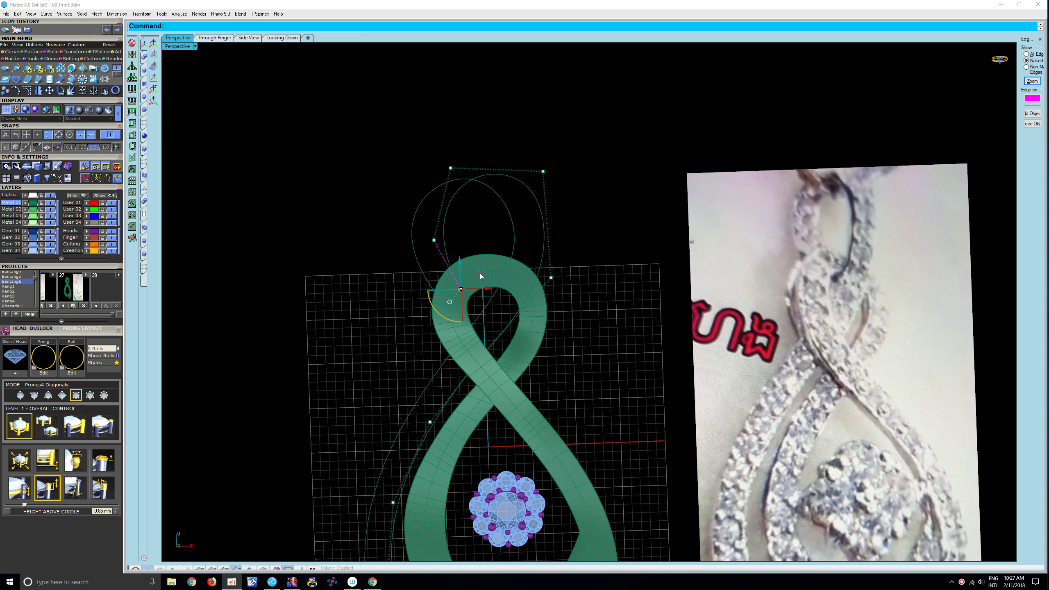
{"action": "scroll", "coordinate": [481, 247], "scroll_direction": "down", "scroll_amount": 5}
{"action": "scroll", "coordinate": [475, 261], "scroll_direction": "up", "scroll_amount": 3}
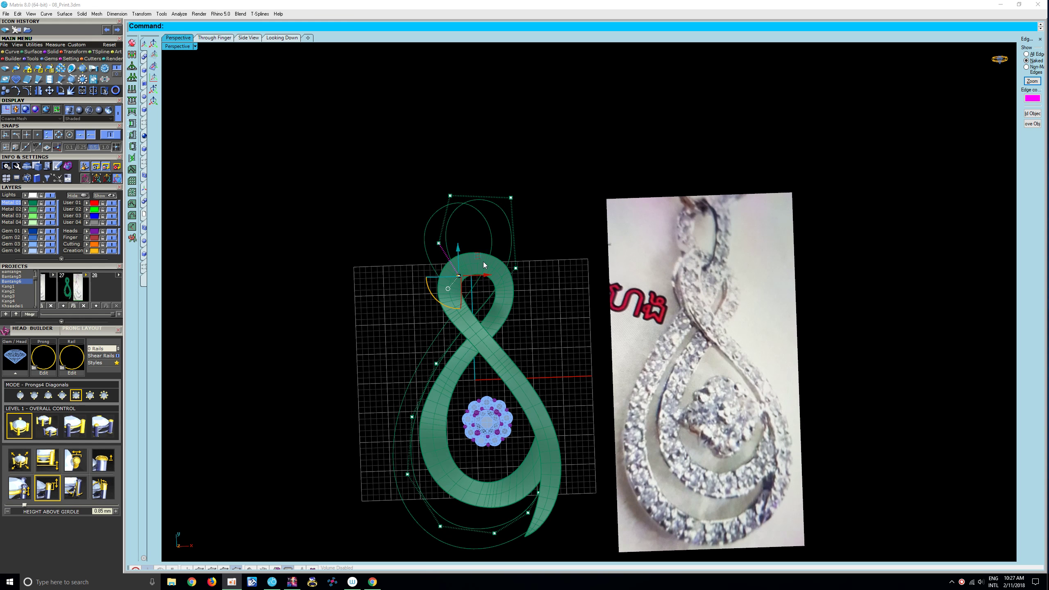
{"action": "key", "text": "Home"}
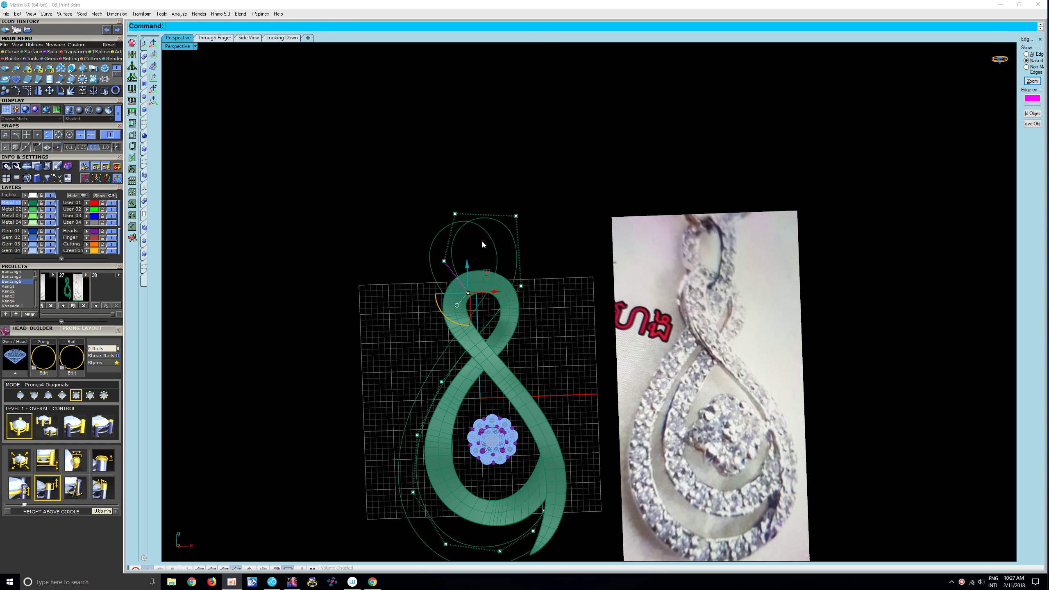
{"action": "key", "text": "Escape"}
{"action": "scroll", "coordinate": [481, 242], "scroll_direction": "down", "scroll_amount": 2}
{"action": "scroll", "coordinate": [480, 242], "scroll_direction": "up", "scroll_amount": 2}
{"action": "scroll", "coordinate": [475, 242], "scroll_direction": "up", "scroll_amount": 2}
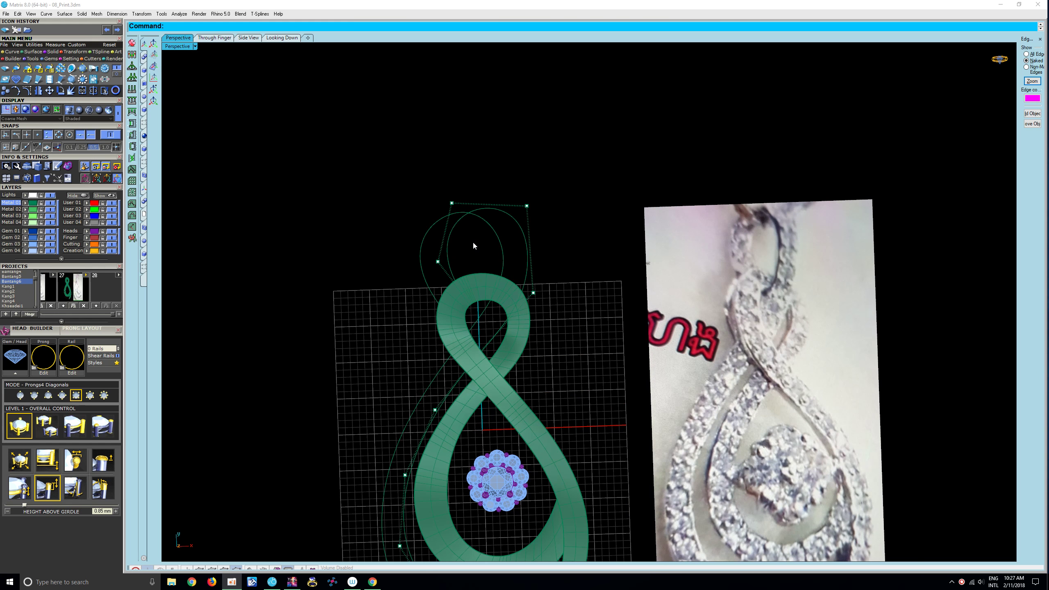
{"action": "key", "text": "Escape"}
- Show the other guide curve's points and move its two upper-left points to reshape the top loop
{"action": "left_click", "coordinate": [449, 238]}
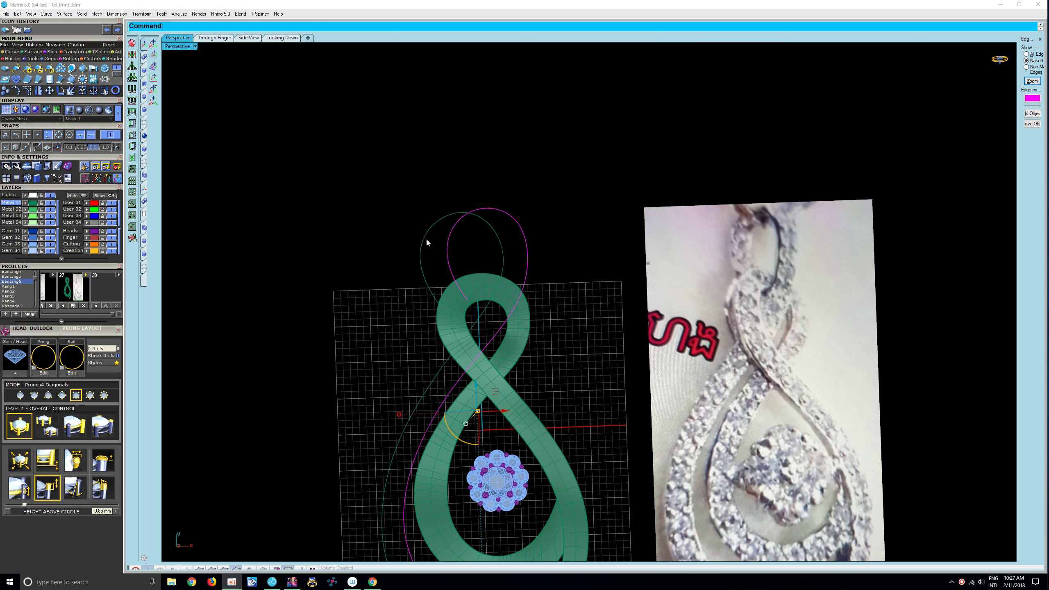
{"action": "key", "text": "F10"}
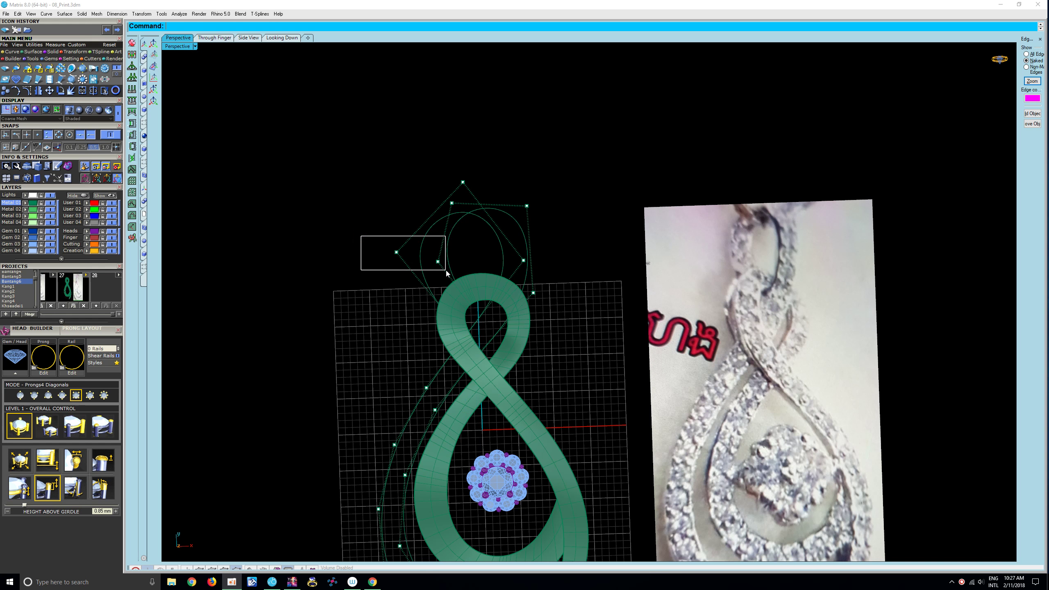
{"action": "left_click_drag", "start_coordinate": [446, 271], "coordinate": [445, 270]}
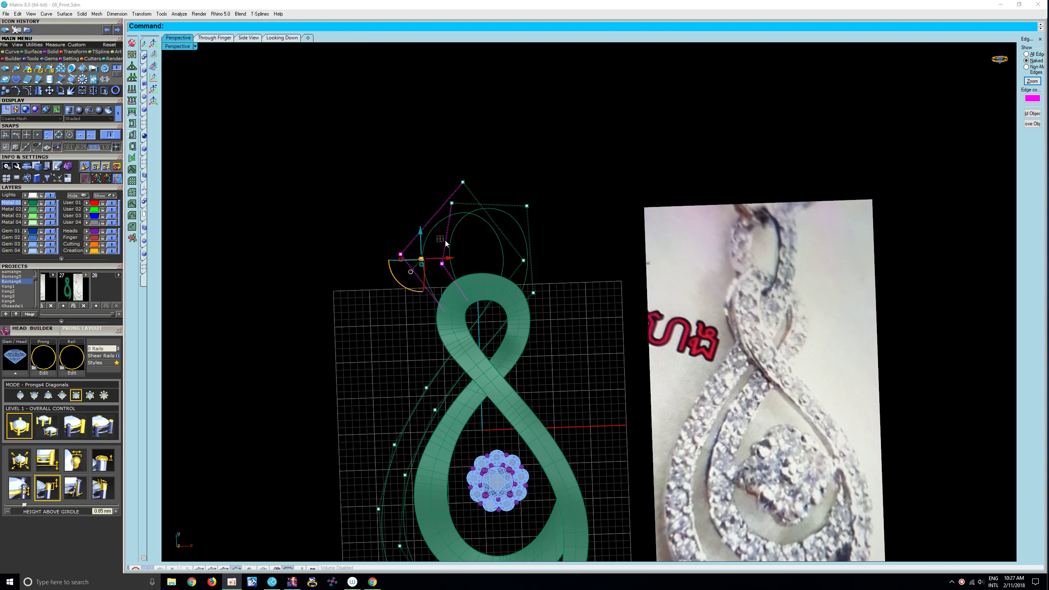
{"action": "scroll", "coordinate": [445, 243], "scroll_direction": "down", "scroll_amount": 3}
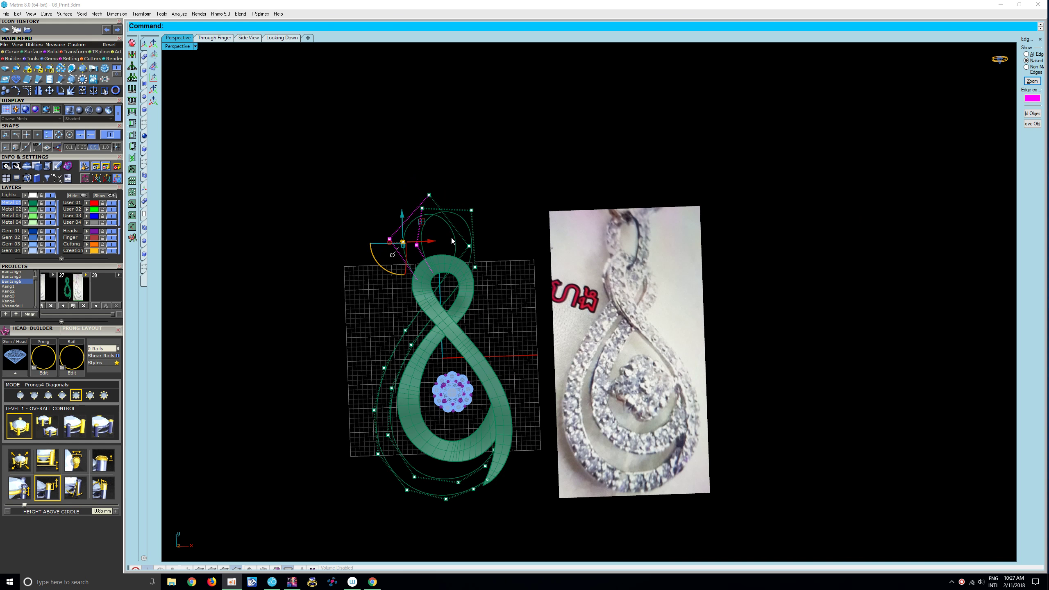
{"action": "scroll", "coordinate": [453, 236], "scroll_direction": "up", "scroll_amount": 1}
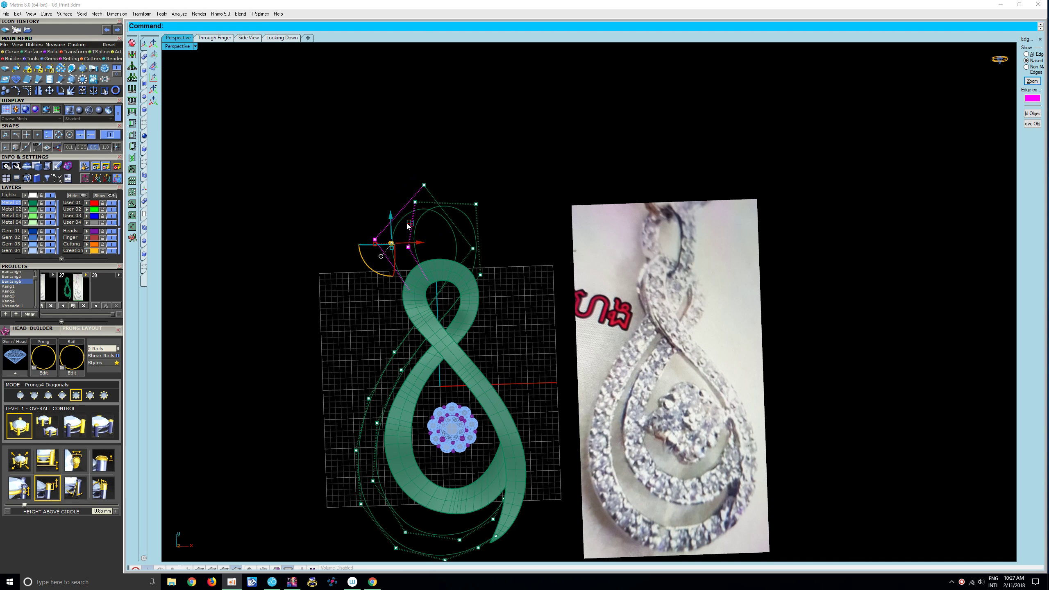
{"action": "left_click_drag", "start_coordinate": [411, 225], "coordinate": [413, 226]}
{"action": "mouse_move", "coordinate": [440, 231]}
{"action": "right_mouse_down", "text": "shift"}
{"action": "mouse_move", "coordinate": [469, 293]}
{"action": "mouse_move", "coordinate": [482, 294]}
{"action": "mouse_move", "coordinate": [532, 208]}
{"action": "mouse_move", "coordinate": [578, 290]}
{"action": "mouse_move", "coordinate": [514, 349]}
{"action": "mouse_move", "coordinate": [546, 346]}
{"action": "right_mouse_up", "text": "shift"}
{"action": "scroll", "coordinate": [504, 264], "scroll_direction": "down", "scroll_amount": 3}
- Lower the guide curve's left-end control points in height, viewed from the side
{"action": "key", "text": "Escape"}
{"action": "scroll", "coordinate": [526, 331], "scroll_direction": "up", "scroll_amount": 3}
{"action": "left_click", "coordinate": [517, 350]}
{"action": "key", "text": "F10"}
{"action": "mouse_move", "coordinate": [549, 349]}
{"action": "left_mouse_down"}
{"action": "mouse_move", "coordinate": [584, 387]}
{"action": "mouse_move", "coordinate": [572, 344]}
{"action": "left_mouse_up"}
{"action": "key", "text": "Escape"}
{"action": "mouse_move", "coordinate": [573, 344]}
{"action": "right_mouse_down"}
{"action": "mouse_move", "coordinate": [500, 365]}
{"action": "mouse_move", "coordinate": [498, 344]}
{"action": "right_mouse_up"}
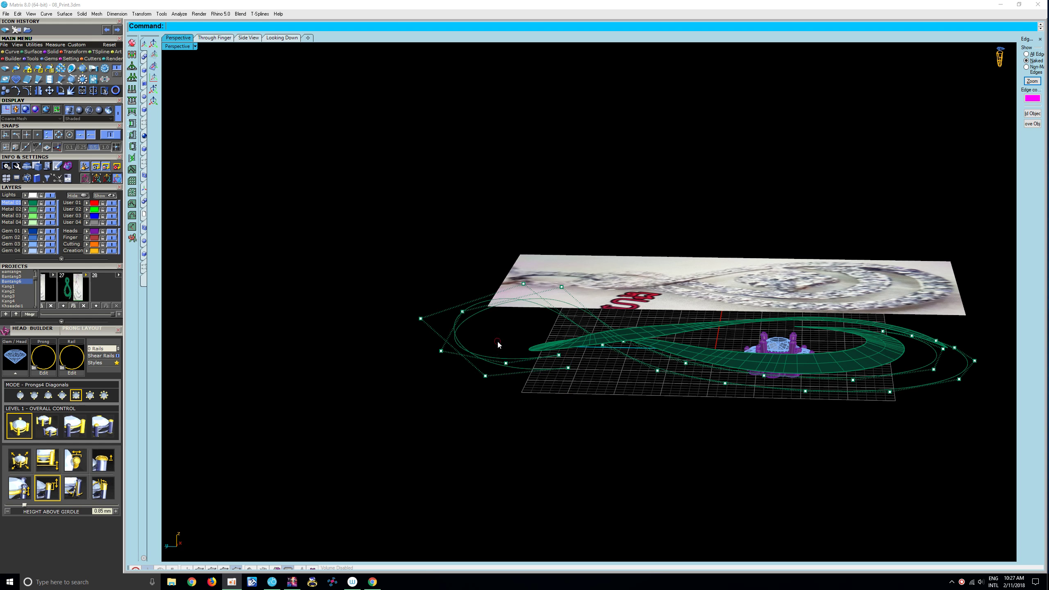
{"action": "left_click_drag", "start_coordinate": [478, 339], "coordinate": [525, 413]}
{"action": "right_click_drag", "start_coordinate": [525, 413], "coordinate": [511, 338]}
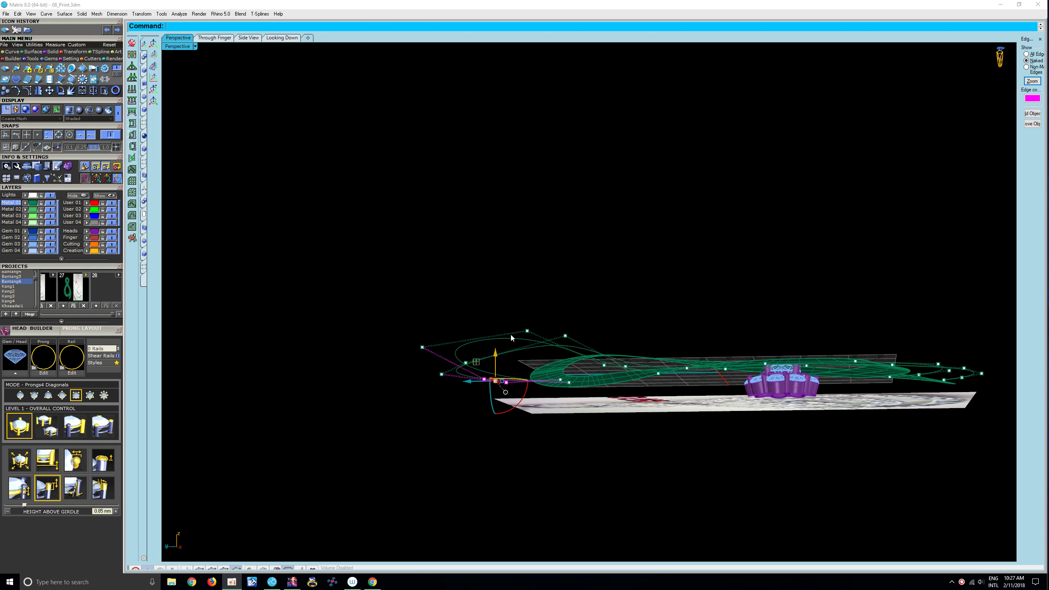
{"action": "left_click_drag", "start_coordinate": [496, 357], "coordinate": [496, 367]}
{"action": "mouse_move", "coordinate": [499, 375]}
{"action": "right_mouse_down"}
{"action": "mouse_move", "coordinate": [642, 378]}
{"action": "mouse_move", "coordinate": [446, 402]}
{"action": "mouse_move", "coordinate": [596, 287]}
{"action": "mouse_move", "coordinate": [541, 365]}
{"action": "mouse_move", "coordinate": [663, 255]}
{"action": "mouse_move", "coordinate": [576, 330]}
{"action": "mouse_move", "coordinate": [595, 258]}
{"action": "mouse_move", "coordinate": [635, 259]}
{"action": "mouse_move", "coordinate": [577, 344]}
{"action": "right_mouse_up"}
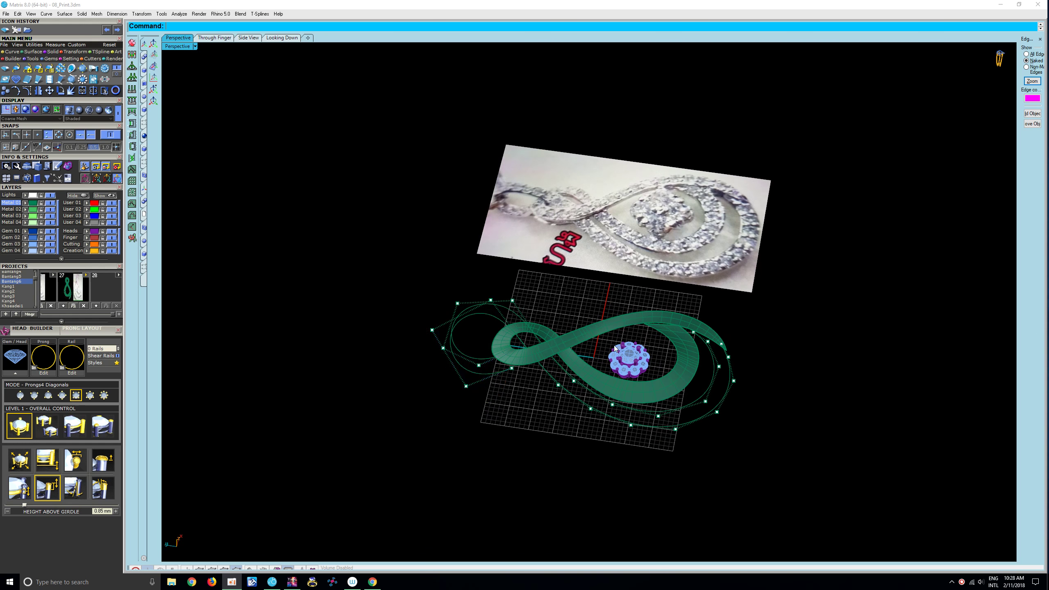
{"action": "scroll", "coordinate": [577, 344], "scroll_direction": "up", "scroll_amount": 4}
{"action": "left_click", "coordinate": [578, 343]}
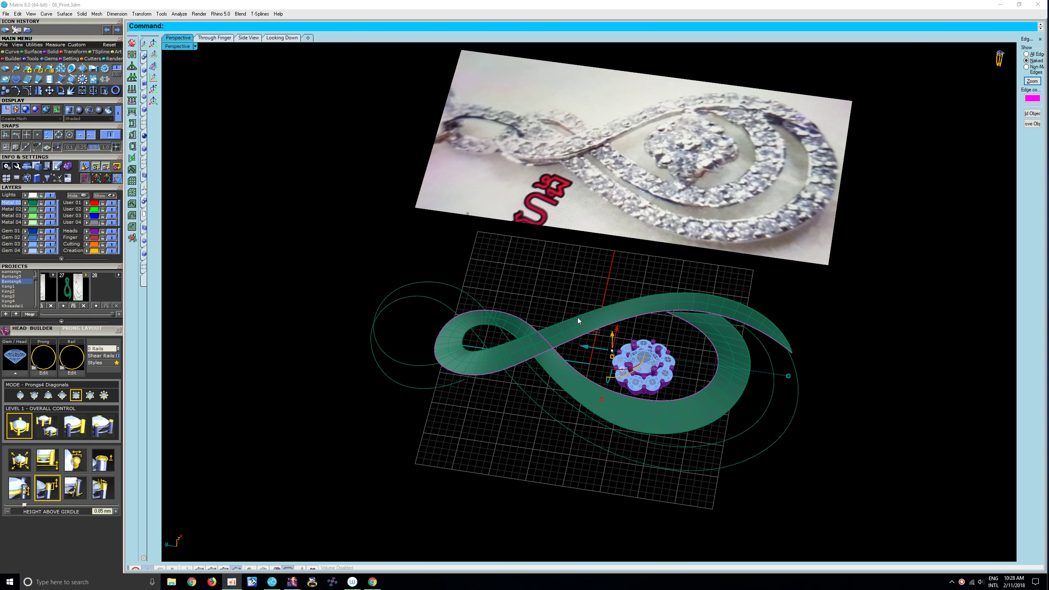
{"action": "key", "text": "F10"}
{"action": "mouse_move", "coordinate": [584, 325]}
{"action": "right_mouse_down"}
{"action": "mouse_move", "coordinate": [583, 248]}
{"action": "mouse_move", "coordinate": [568, 321]}
{"action": "mouse_move", "coordinate": [596, 308]}
{"action": "right_mouse_up"}
{"action": "left_click", "coordinate": [577, 326]}
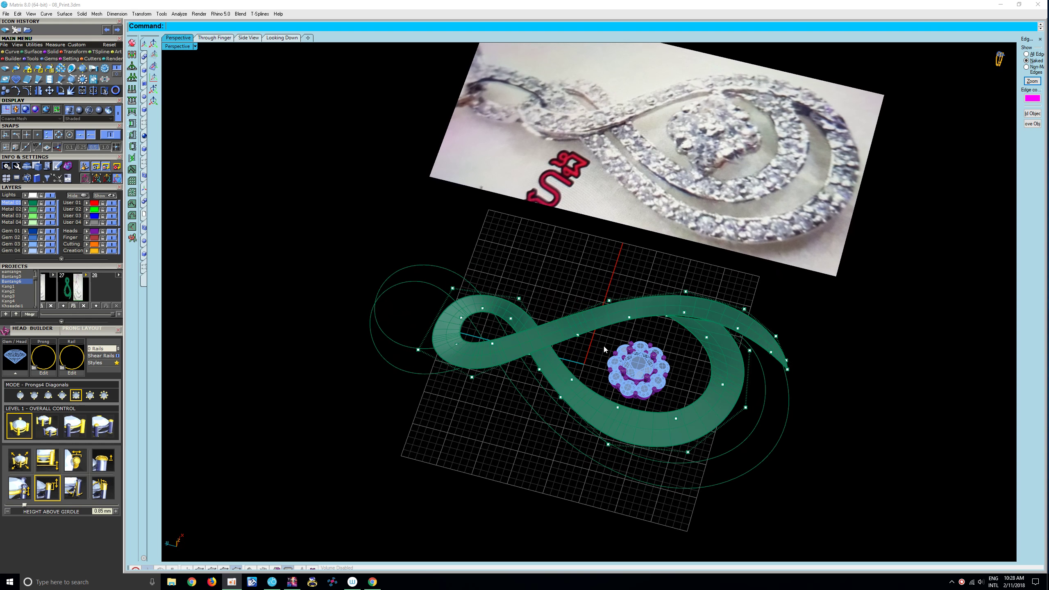
{"action": "left_click", "coordinate": [597, 308]}
{"action": "key", "text": "Return"}
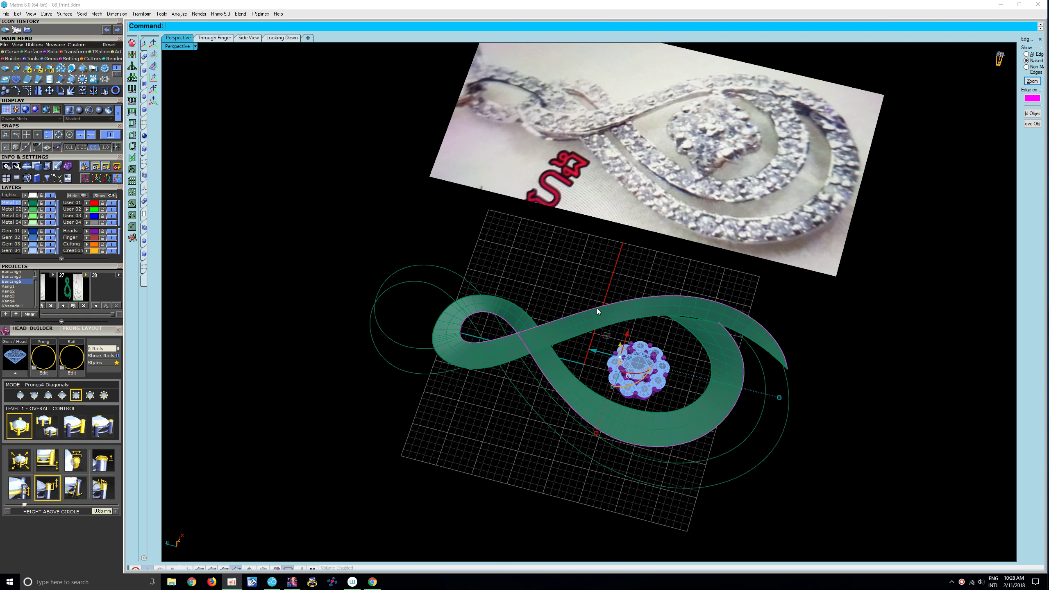
{"action": "key", "text": "Return"}
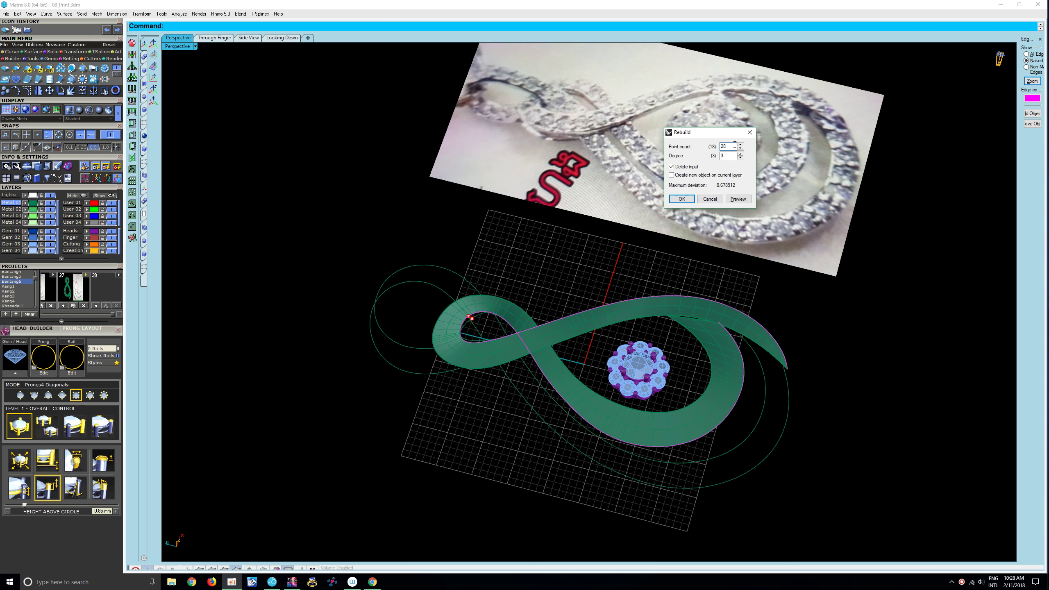
{"action": "left_click", "coordinate": [711, 200]}
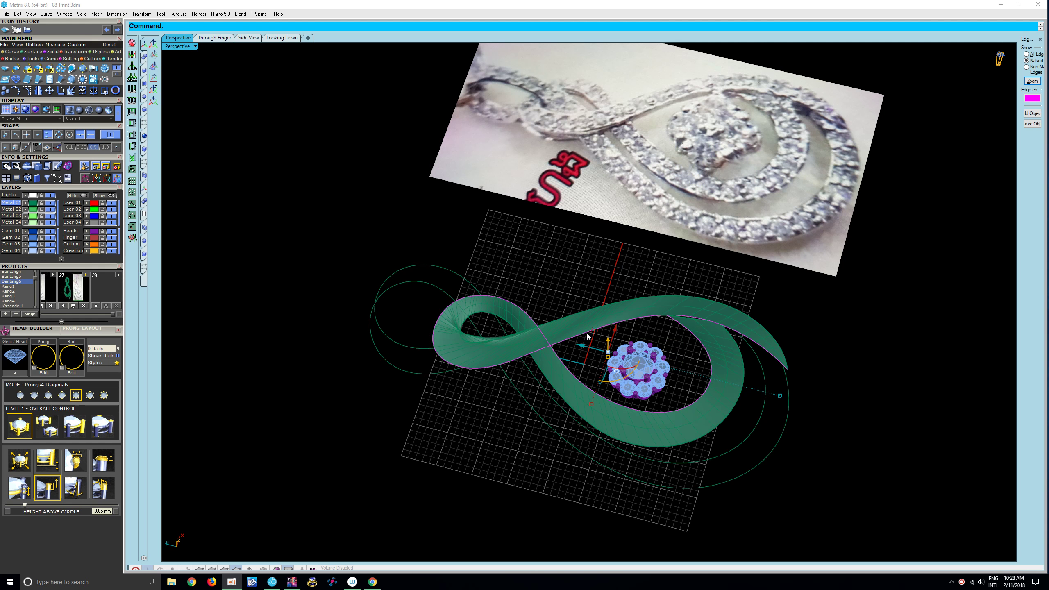
{"action": "mouse_move", "coordinate": [587, 333]}
{"action": "right_mouse_down"}
{"action": "mouse_move", "coordinate": [583, 257]}
{"action": "mouse_move", "coordinate": [575, 348]}
{"action": "right_mouse_up"}
{"action": "left_click", "coordinate": [876, 335]}
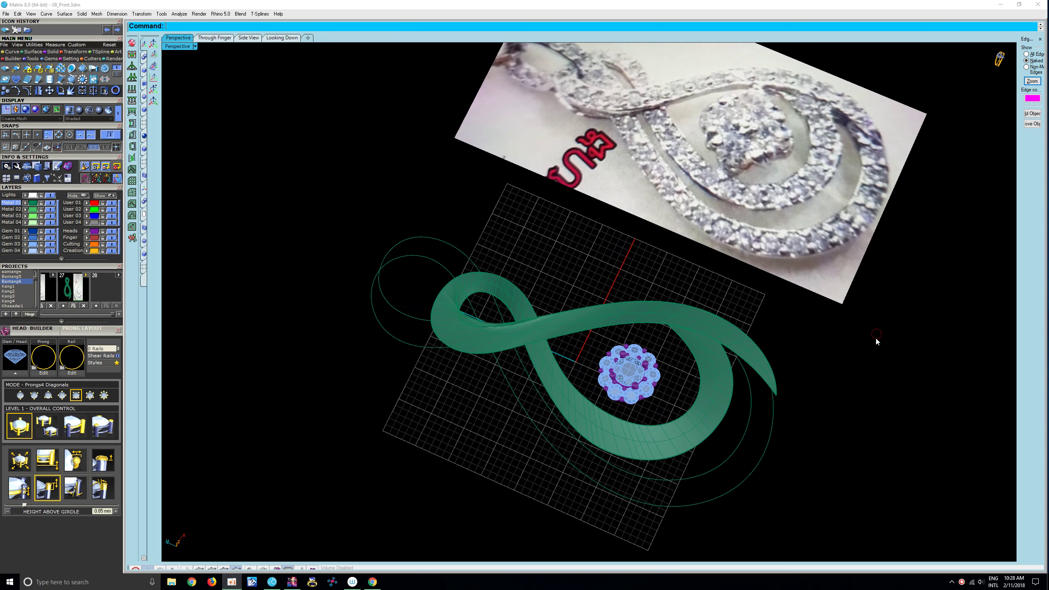
- Temporarily delete the green ribbon surface to view the gem head from a low side angle
{"action": "left_click", "coordinate": [736, 349]}
{"action": "key", "text": "Delete"}
{"action": "mouse_move", "coordinate": [737, 347]}
{"action": "right_mouse_down"}
{"action": "mouse_move", "coordinate": [618, 248]}
{"action": "mouse_move", "coordinate": [620, 355]}
{"action": "right_mouse_up"}
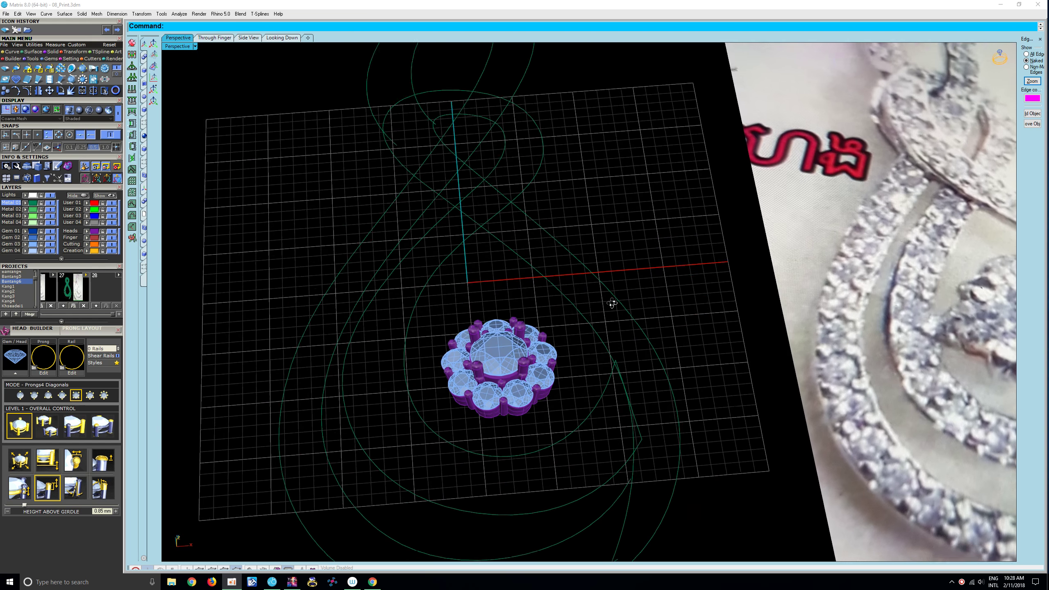
- Undo the deletion to restore the ribbon band, deselect it, and orbit around the pendant
{"action": "key", "text": "ctrl+z"}
{"action": "scroll", "coordinate": [620, 352], "scroll_direction": "down", "scroll_amount": 3}
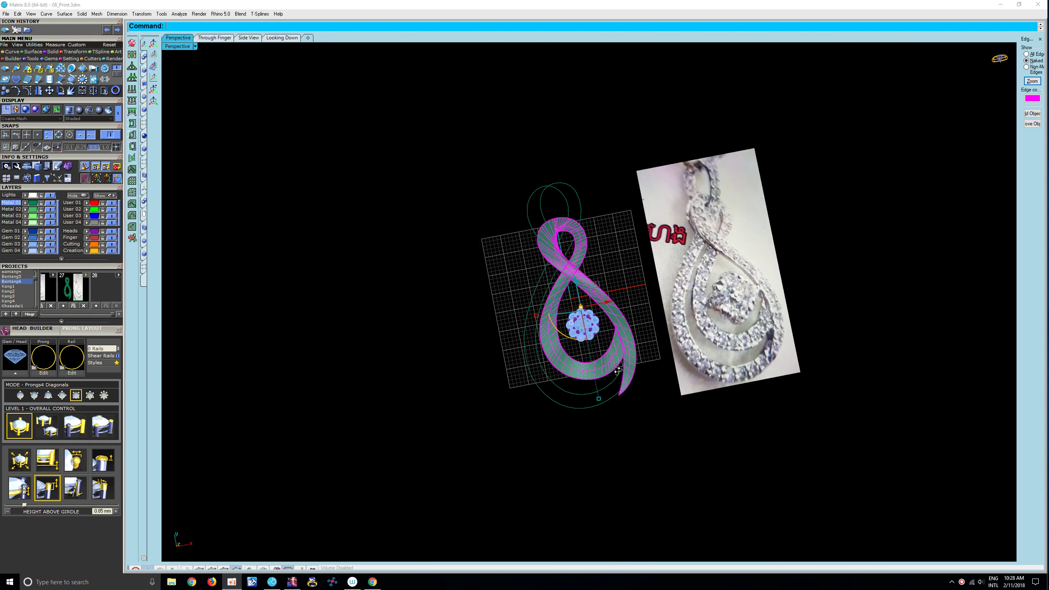
{"action": "left_click", "coordinate": [662, 405]}
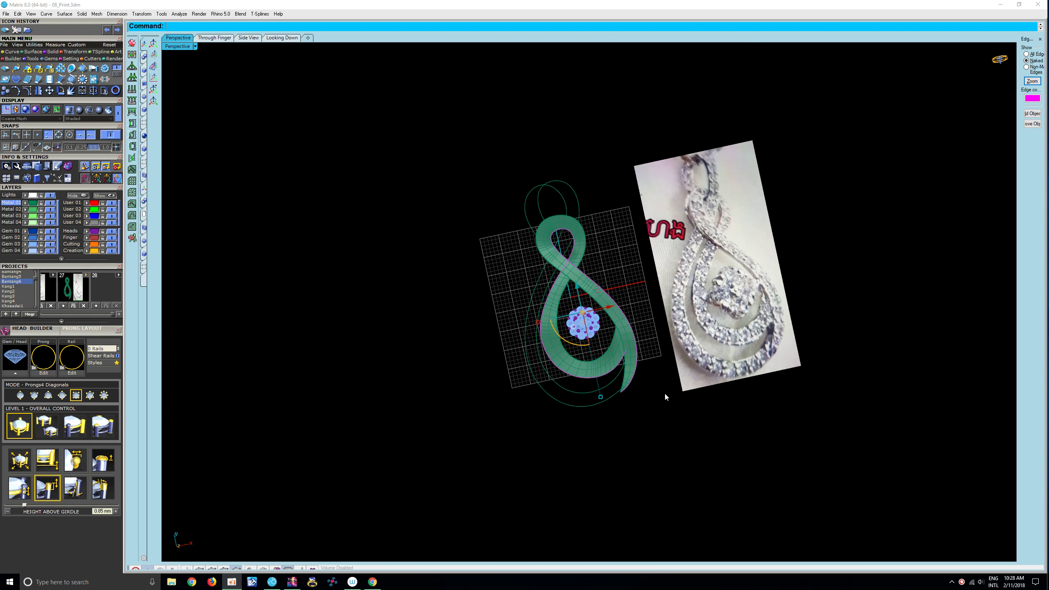
{"action": "scroll", "coordinate": [609, 308], "scroll_direction": "up", "scroll_amount": 3}
{"action": "mouse_move", "coordinate": [609, 309]}
{"action": "right_mouse_down"}
{"action": "mouse_move", "coordinate": [665, 331]}
{"action": "mouse_move", "coordinate": [514, 288]}
{"action": "mouse_move", "coordinate": [512, 274]}
{"action": "right_mouse_up"}
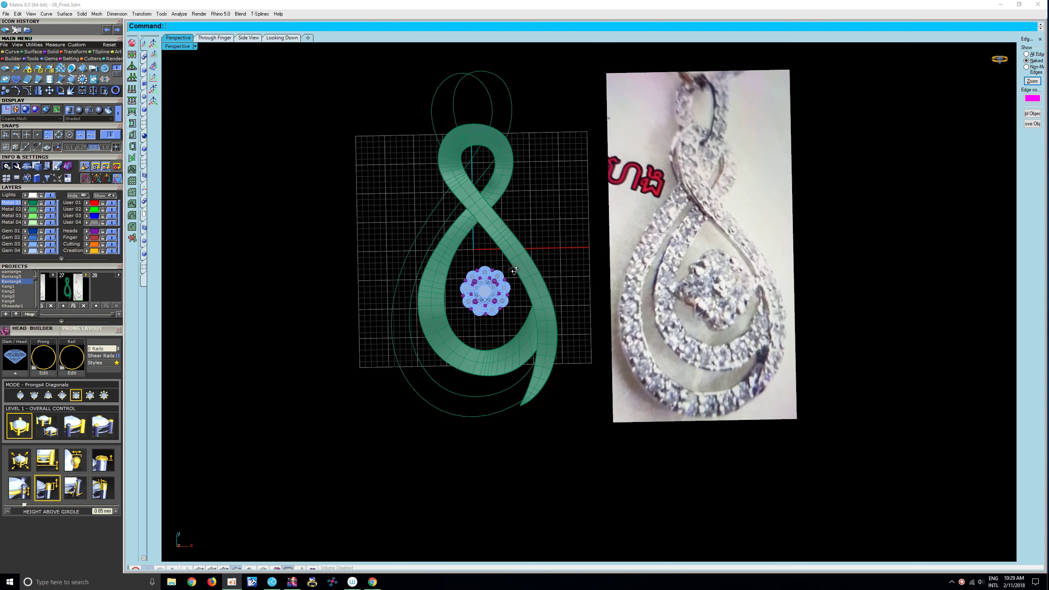
{"action": "scroll", "coordinate": [512, 275], "scroll_direction": "down", "scroll_amount": 4}
- Dimension the pendant's full height from bottom to top as 59.66, placed left of the design
{"action": "right_click", "coordinate": [550, 271]}
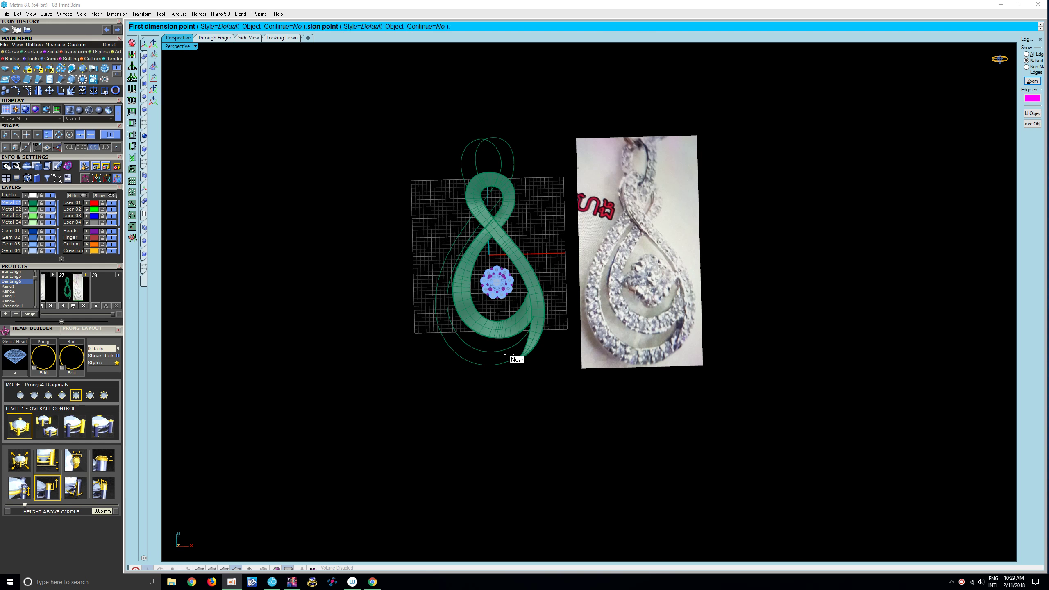
{"action": "left_click", "coordinate": [488, 365]}
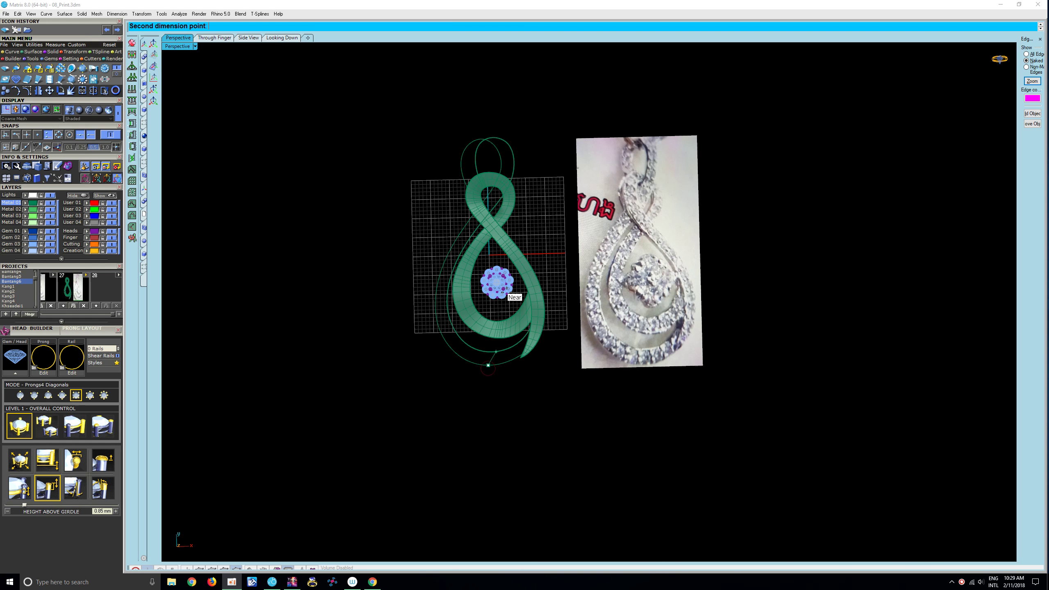
{"action": "left_click", "coordinate": [492, 133]}
{"action": "left_click", "coordinate": [352, 213]}
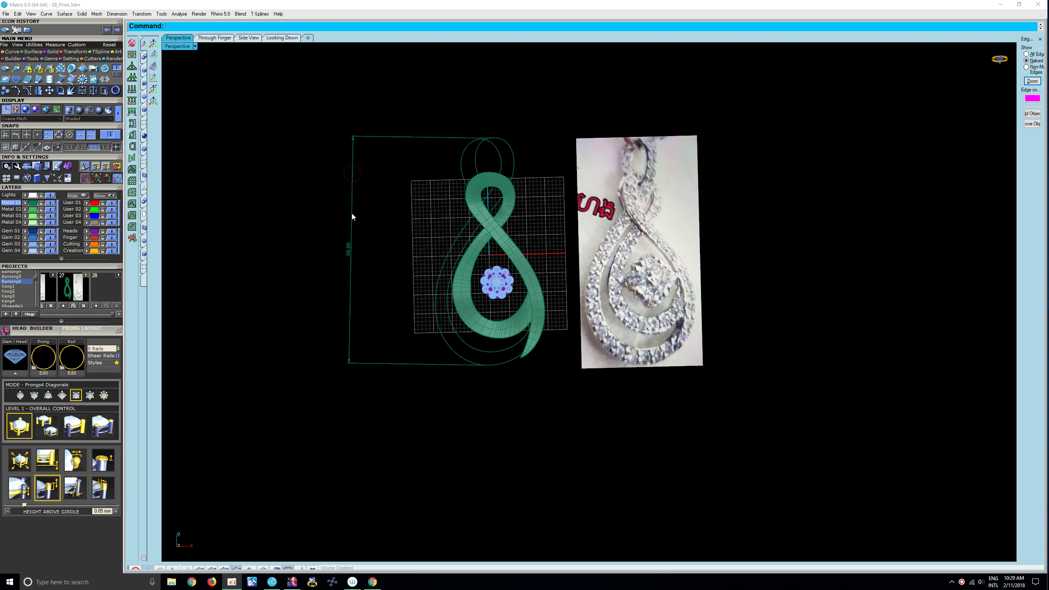
{"action": "scroll", "coordinate": [349, 259], "scroll_direction": "up", "scroll_amount": 3}
{"action": "scroll", "coordinate": [349, 262], "scroll_direction": "up", "scroll_amount": 2}
{"action": "scroll", "coordinate": [350, 263], "scroll_direction": "down", "scroll_amount": 4}
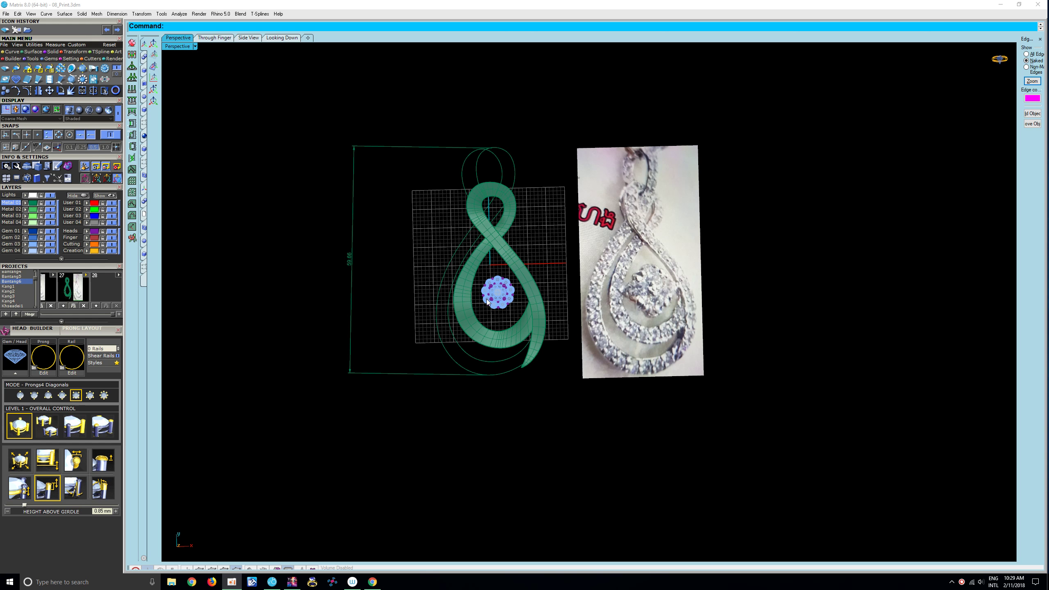
{"action": "scroll", "coordinate": [487, 302], "scroll_direction": "up", "scroll_amount": 2}
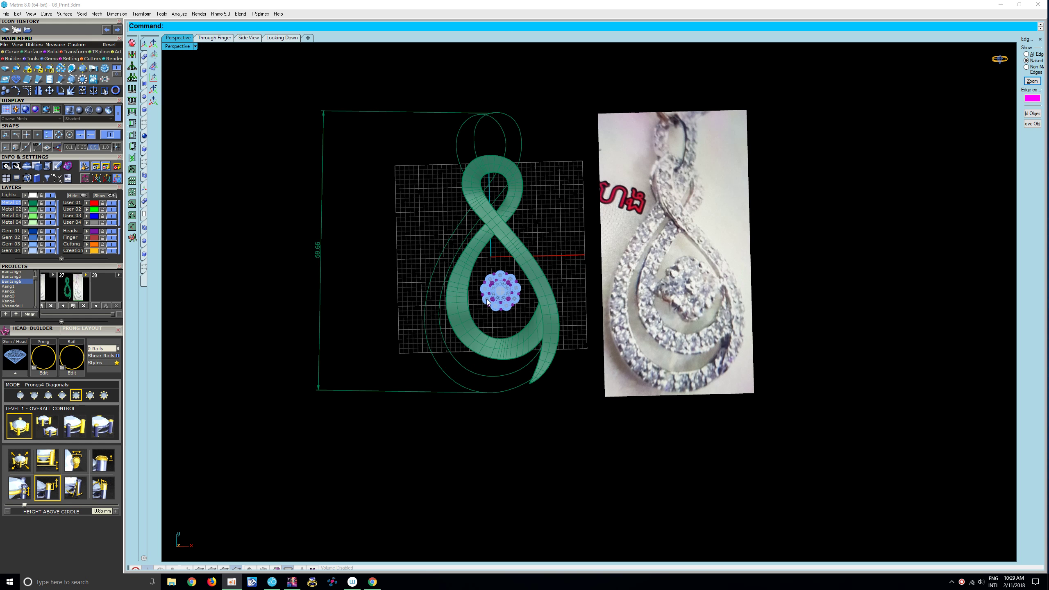
{"action": "right_click_drag", "start_coordinate": [487, 301], "coordinate": [498, 323], "text": "shift"}
{"action": "scroll", "coordinate": [495, 322], "scroll_direction": "up", "scroll_amount": 1}
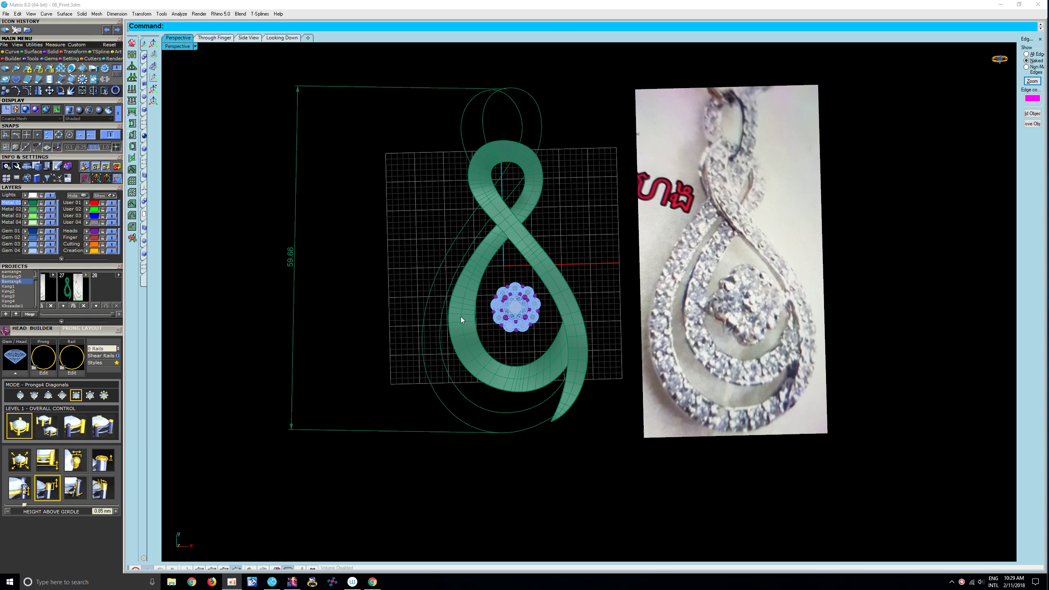
{"action": "left_click", "coordinate": [447, 313]}
{"action": "key", "text": "Return"}
{"action": "scroll", "coordinate": [442, 302], "scroll_direction": "up", "scroll_amount": 4}
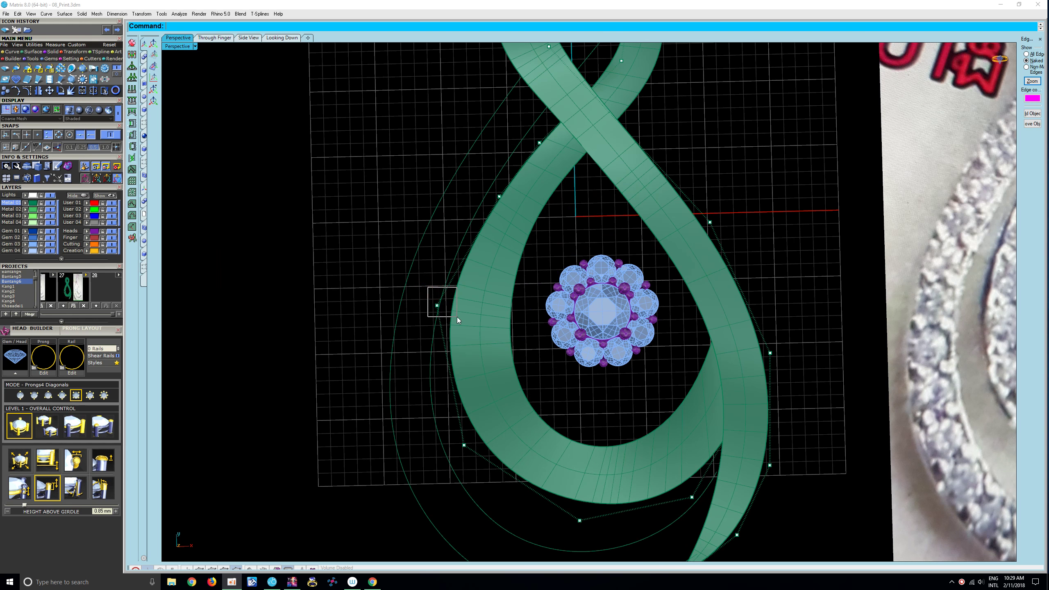
{"action": "left_click_drag", "start_coordinate": [463, 294], "coordinate": [469, 295]}
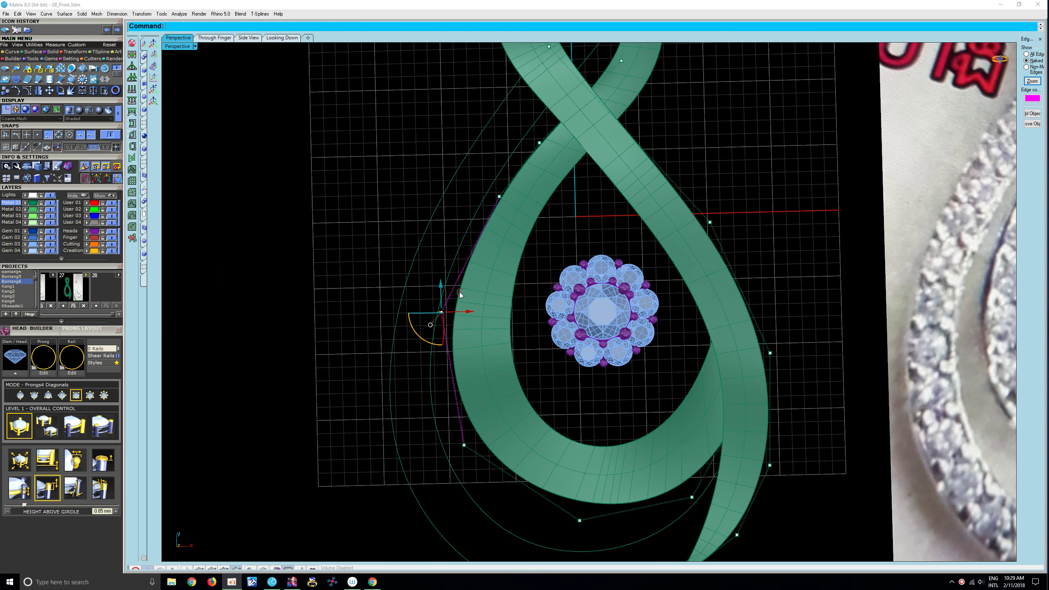
{"action": "right_click_drag", "start_coordinate": [465, 295], "coordinate": [490, 302]}
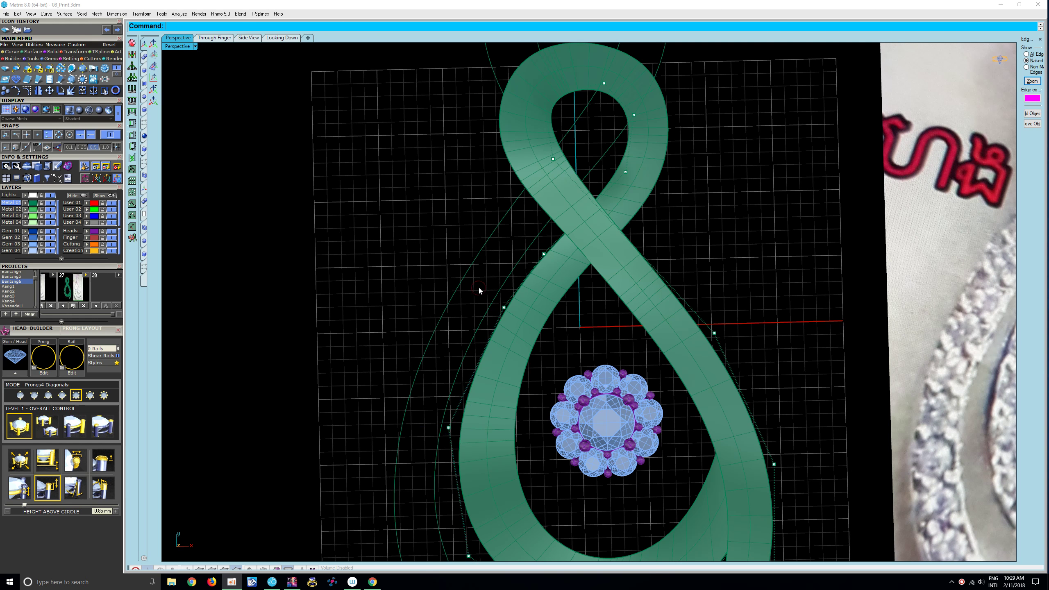
{"action": "left_click_drag", "start_coordinate": [523, 290], "coordinate": [527, 293]}
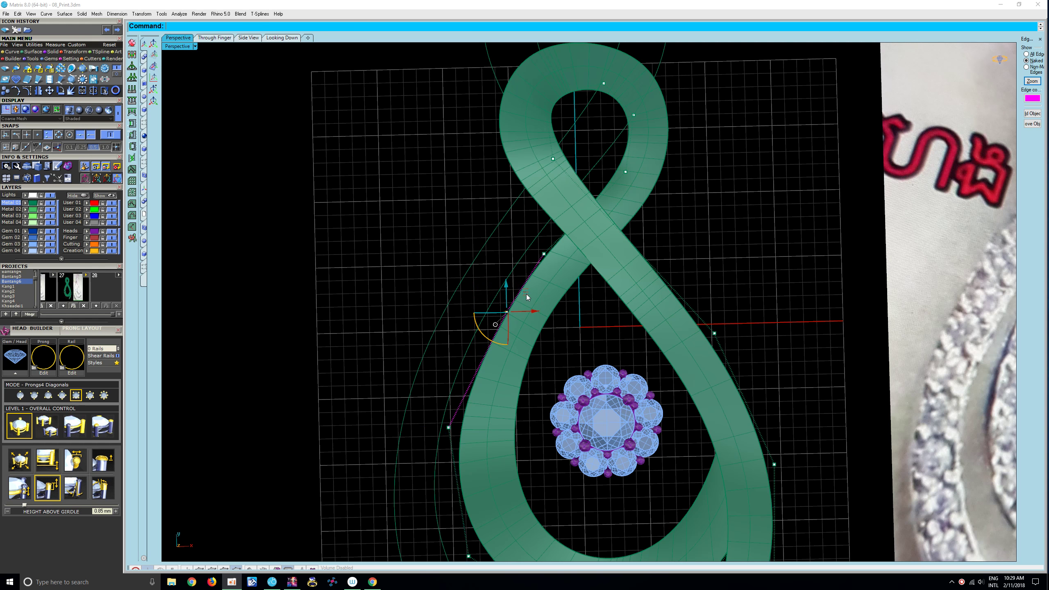
{"action": "scroll", "coordinate": [537, 300], "scroll_direction": "down", "scroll_amount": 3}
{"action": "scroll", "coordinate": [530, 327], "scroll_direction": "down", "scroll_amount": 3}
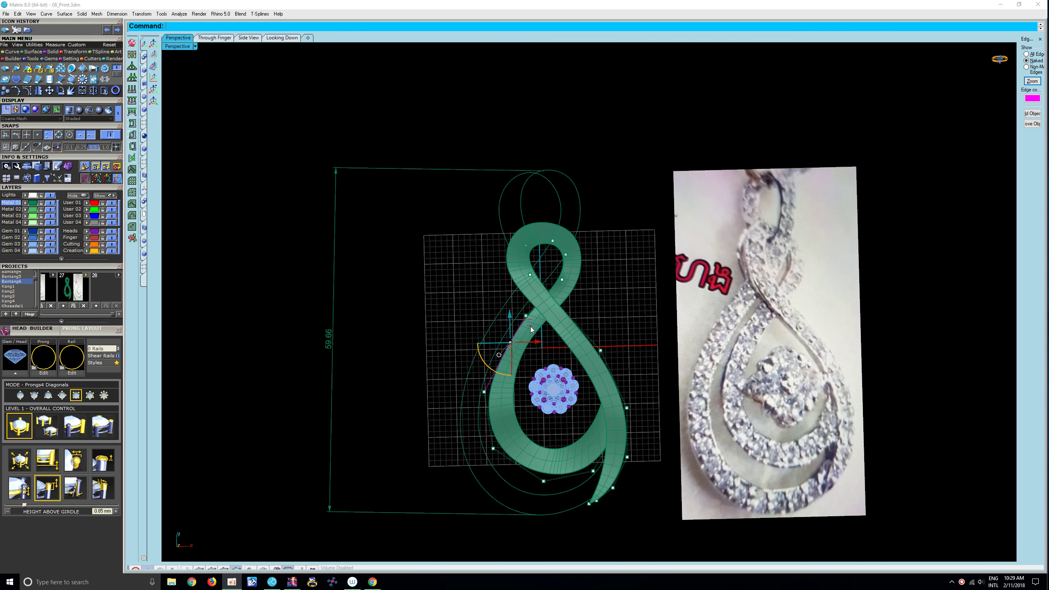
{"action": "scroll", "coordinate": [491, 295], "scroll_direction": "up", "scroll_amount": 6}
{"action": "left_click", "coordinate": [523, 316]}
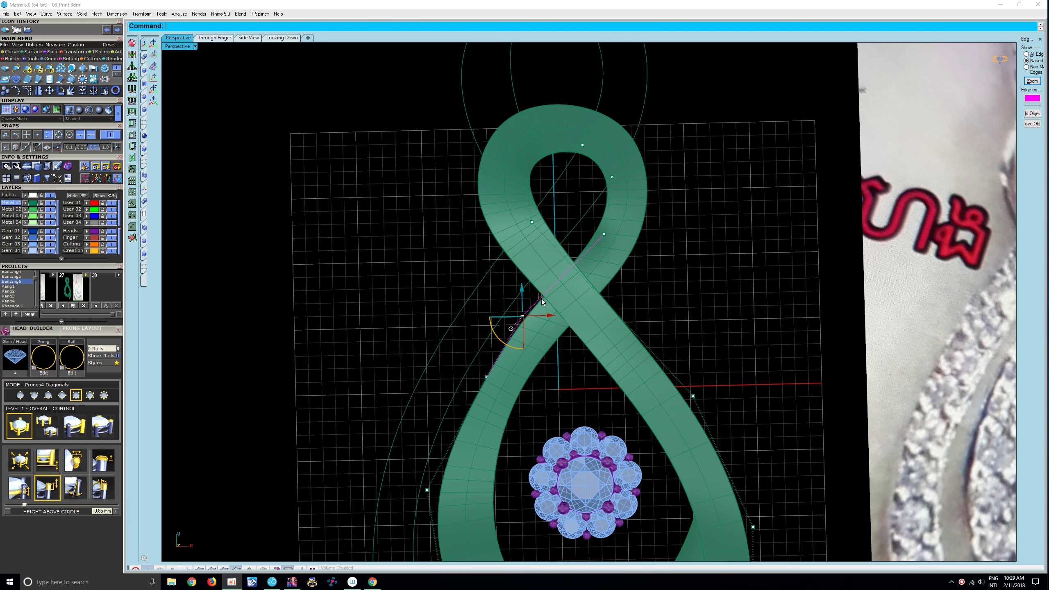
{"action": "scroll", "coordinate": [549, 352], "scroll_direction": "down", "scroll_amount": 4}
{"action": "scroll", "coordinate": [514, 338], "scroll_direction": "up", "scroll_amount": 2}
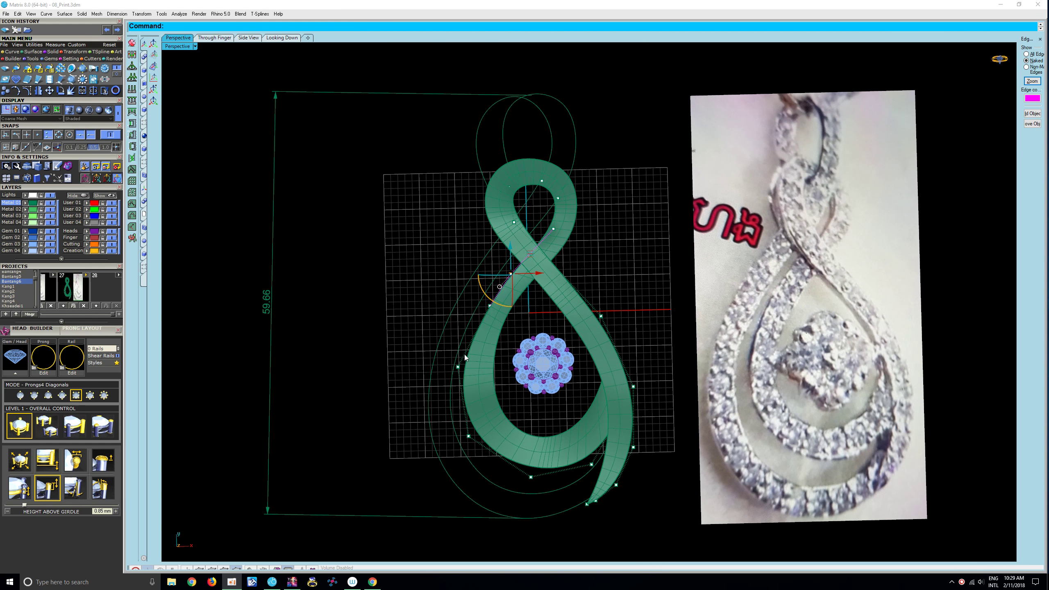
{"action": "left_click", "coordinate": [449, 349]}
{"action": "left_click", "coordinate": [458, 366]}
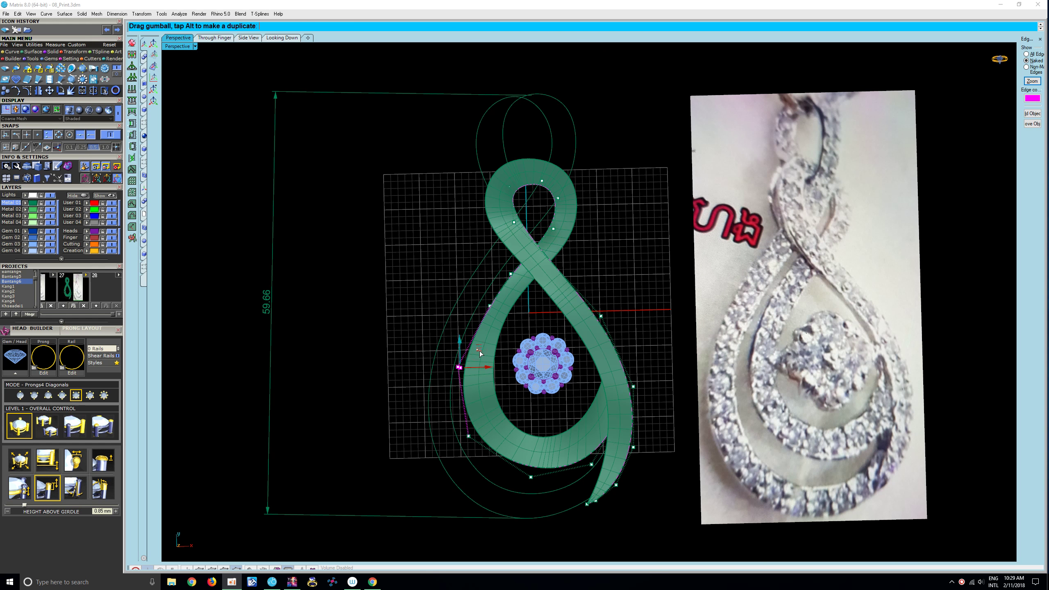
{"action": "key", "text": "Escape"}
{"action": "right_click_drag", "start_coordinate": [504, 393], "coordinate": [496, 370], "text": "shift"}
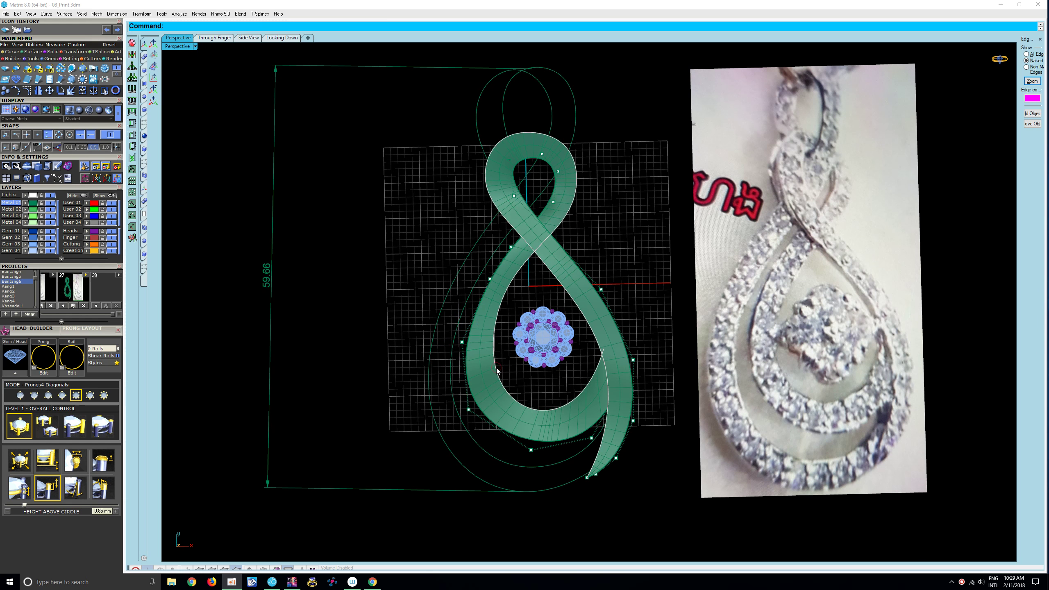
{"action": "scroll", "coordinate": [500, 326], "scroll_direction": "up", "scroll_amount": 2}
{"action": "left_click", "coordinate": [485, 336]}
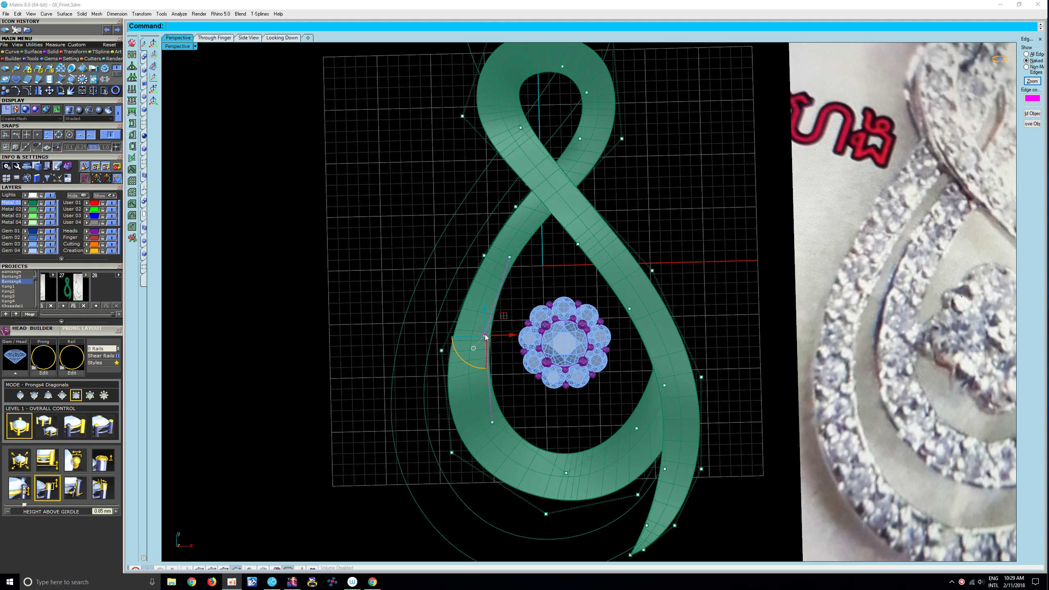
{"action": "right_click_drag", "start_coordinate": [531, 285], "coordinate": [528, 343], "text": "shift"}
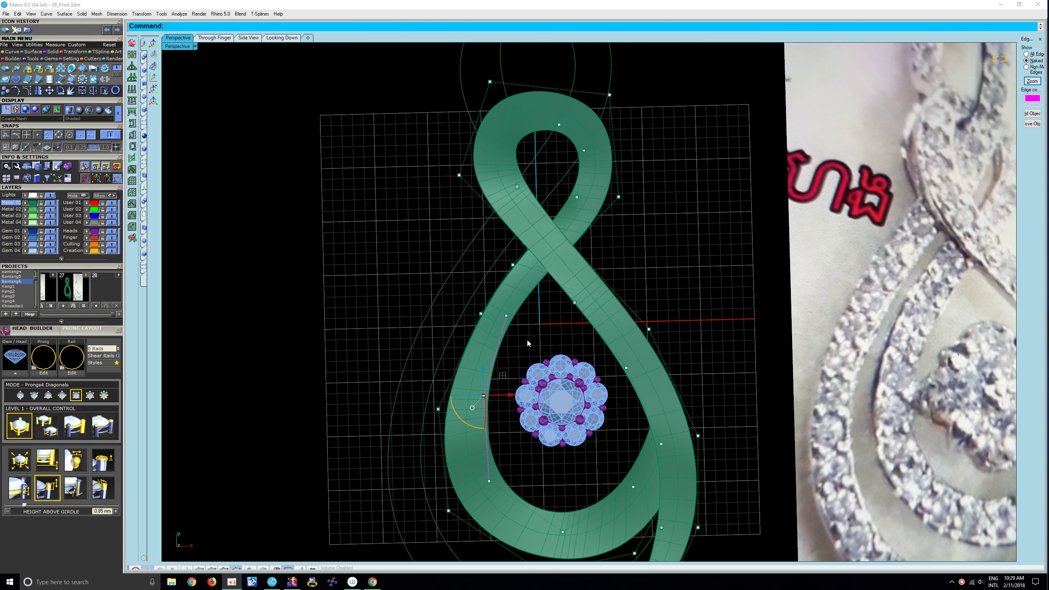
{"action": "left_click", "coordinate": [507, 314]}
{"action": "left_click", "coordinate": [487, 283]}
{"action": "left_click_drag", "start_coordinate": [520, 330], "coordinate": [520, 329]}
{"action": "scroll", "coordinate": [535, 318], "scroll_direction": "down", "scroll_amount": 5}
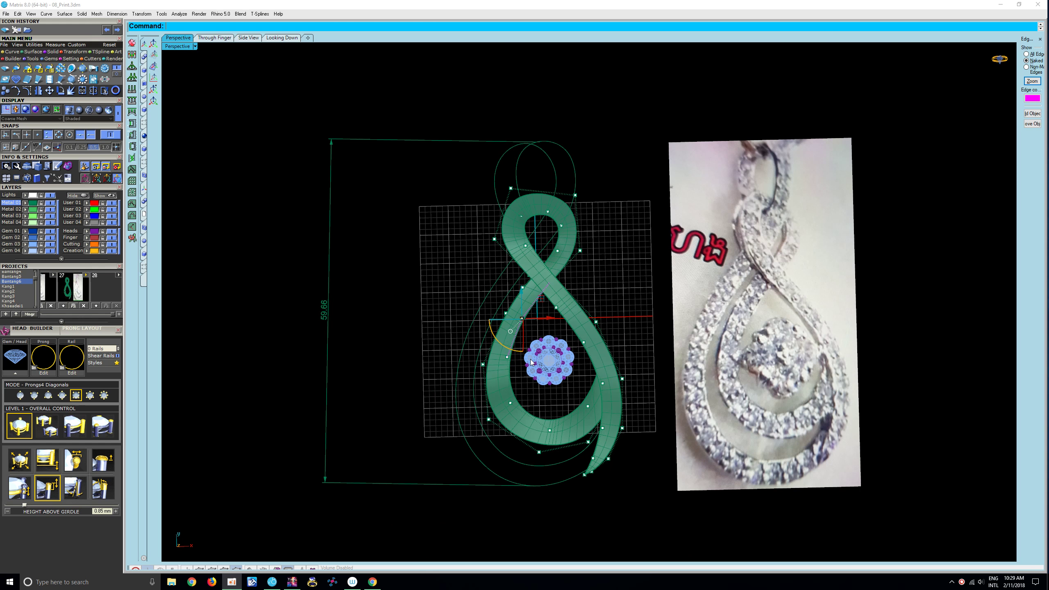
{"action": "scroll", "coordinate": [523, 392], "scroll_direction": "up", "scroll_amount": 2}
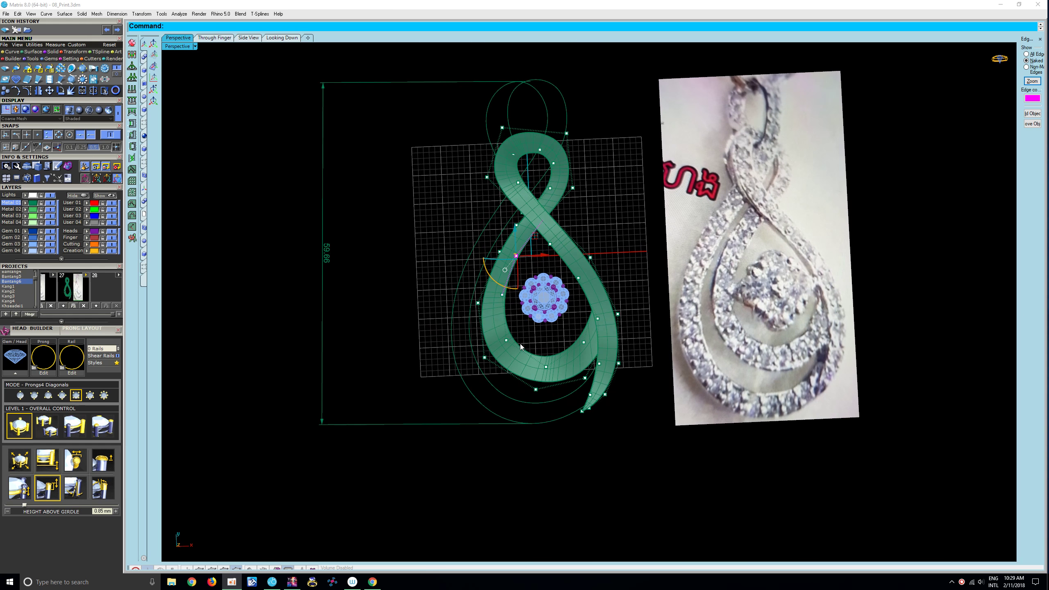
{"action": "scroll", "coordinate": [547, 342], "scroll_direction": "up", "scroll_amount": 1}
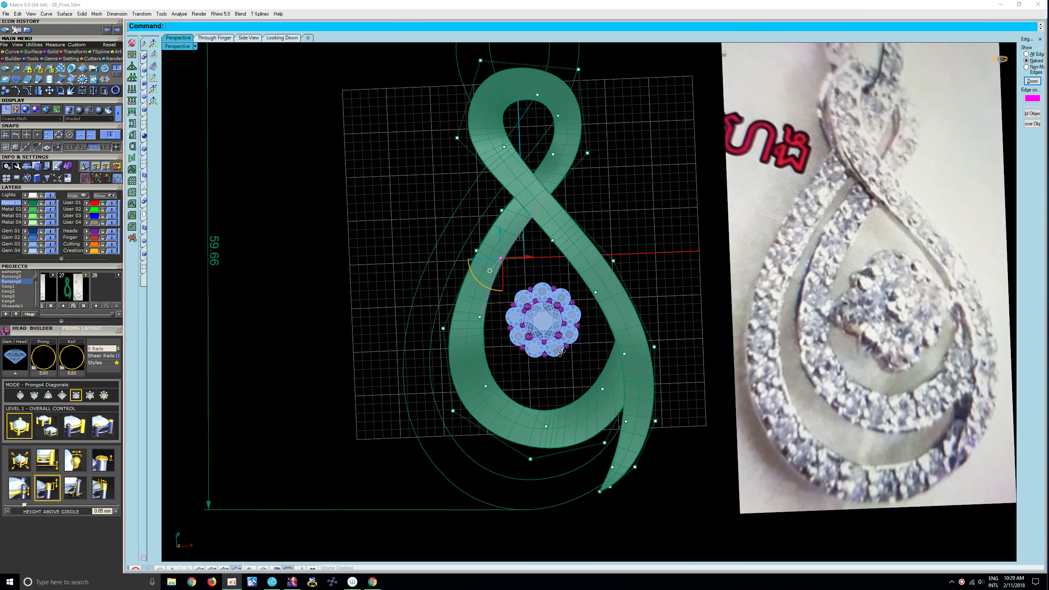
{"action": "scroll", "coordinate": [517, 250], "scroll_direction": "up", "scroll_amount": 1}
{"action": "scroll", "coordinate": [533, 334], "scroll_direction": "up", "scroll_amount": 2}
{"action": "scroll", "coordinate": [531, 330], "scroll_direction": "up", "scroll_amount": 1}
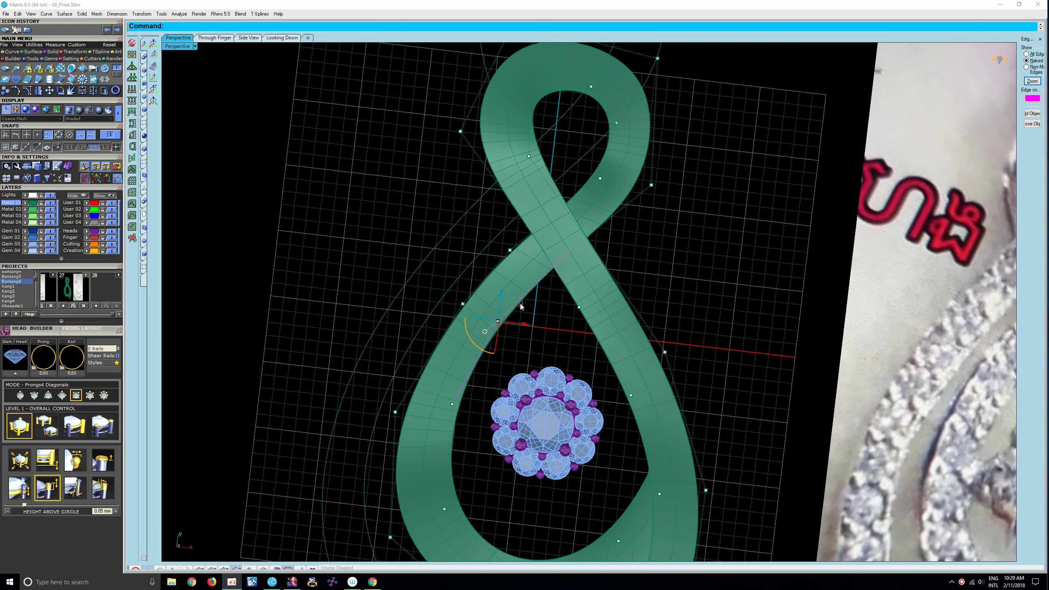
{"action": "right_click_drag", "start_coordinate": [549, 310], "coordinate": [562, 358], "text": "shift"}
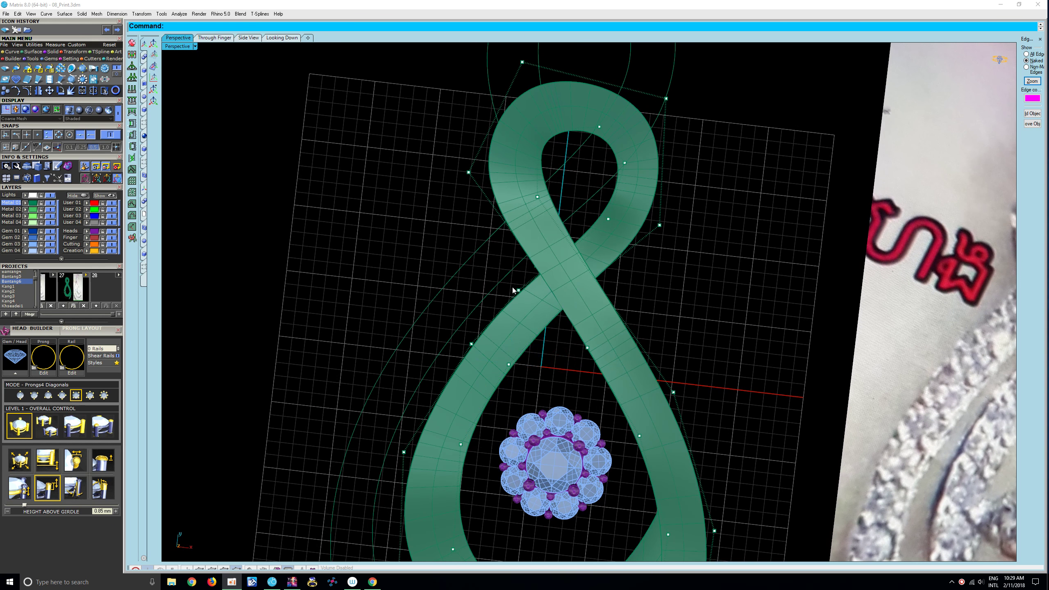
{"action": "left_click", "coordinate": [534, 283]}
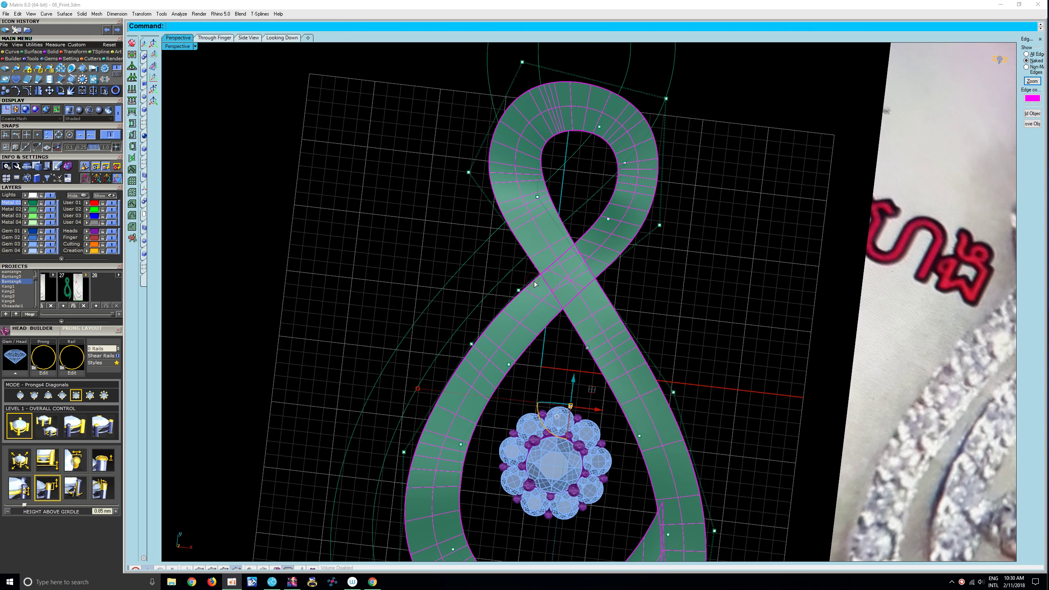
{"action": "left_click", "coordinate": [540, 351]}
{"action": "scroll", "coordinate": [548, 344], "scroll_direction": "down", "scroll_amount": 3}
{"action": "scroll", "coordinate": [548, 298], "scroll_direction": "up", "scroll_amount": 2}
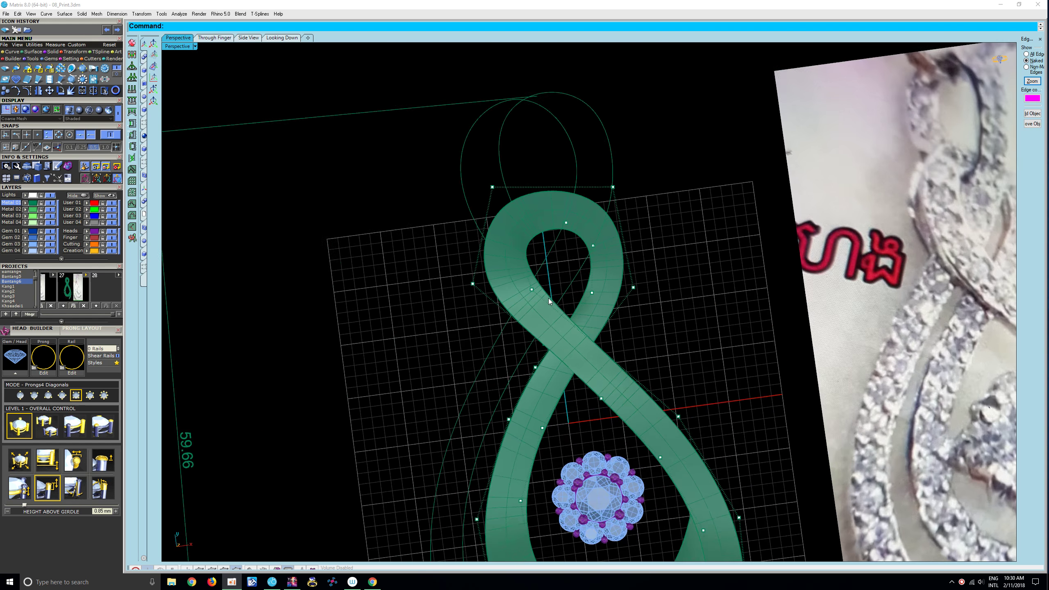
{"action": "scroll", "coordinate": [527, 291], "scroll_direction": "up", "scroll_amount": 1}
{"action": "left_click_drag", "start_coordinate": [548, 268], "coordinate": [543, 267]}
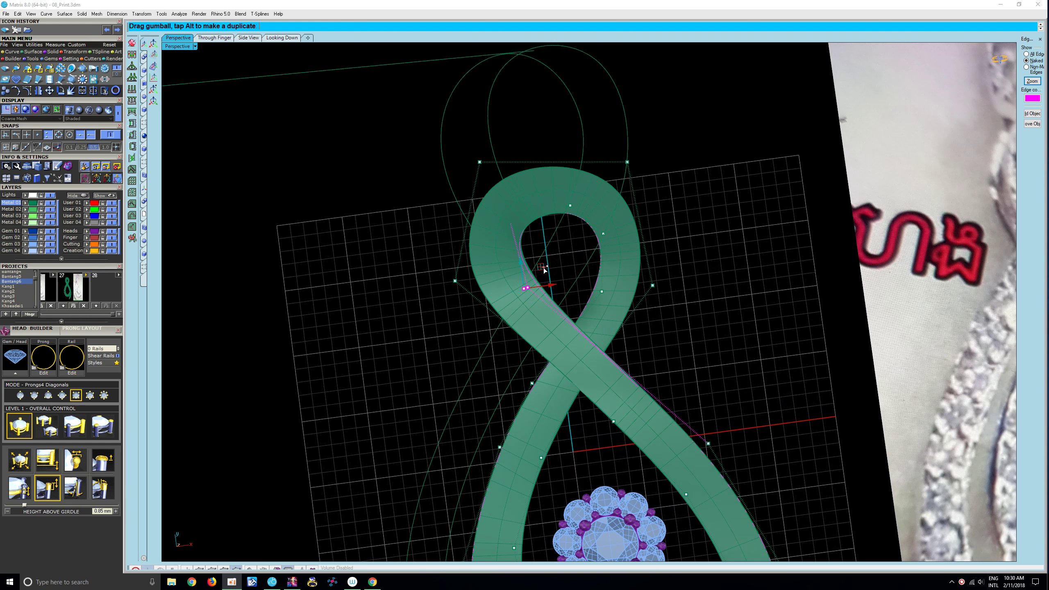
{"action": "scroll", "coordinate": [567, 291], "scroll_direction": "down", "scroll_amount": 3}
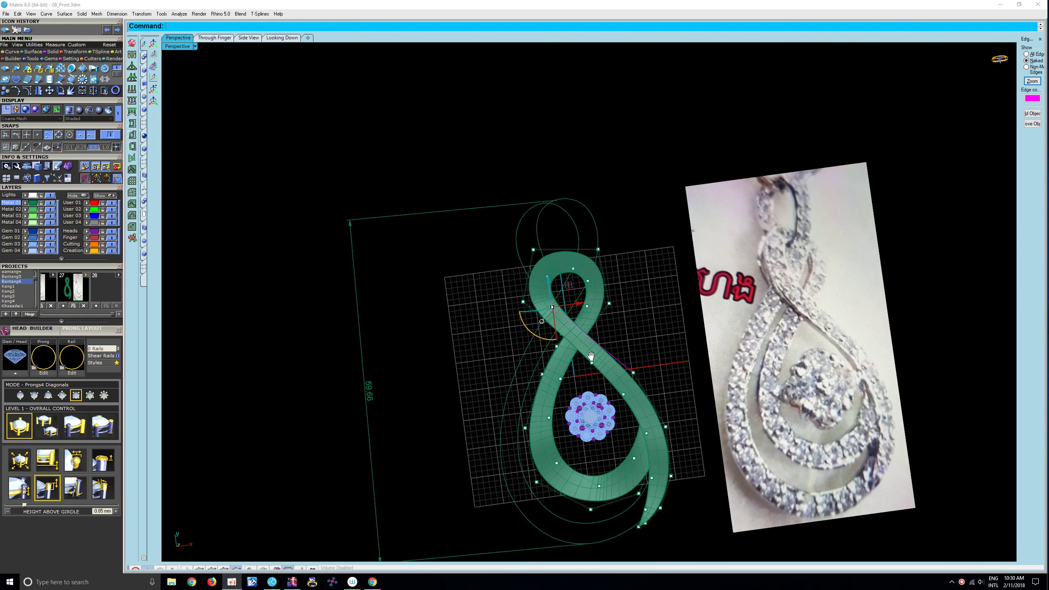
{"action": "scroll", "coordinate": [592, 355], "scroll_direction": "up", "scroll_amount": 2}
{"action": "right_click_drag", "start_coordinate": [598, 354], "coordinate": [562, 369], "text": "shift"}
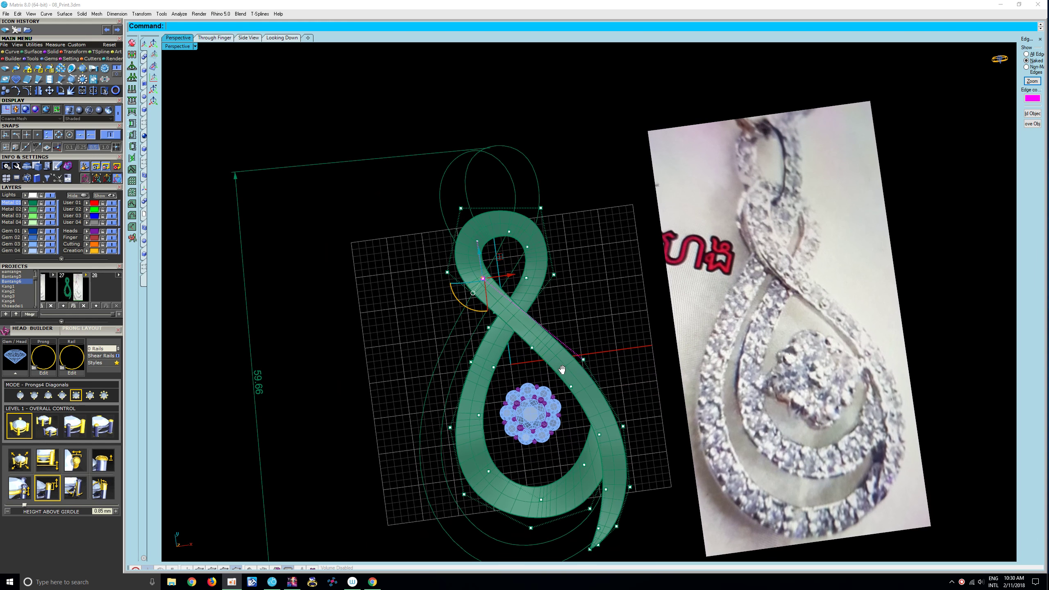
{"action": "scroll", "coordinate": [562, 351], "scroll_direction": "up", "scroll_amount": 1}
{"action": "scroll", "coordinate": [561, 361], "scroll_direction": "up", "scroll_amount": 2}
{"action": "scroll", "coordinate": [564, 361], "scroll_direction": "up", "scroll_amount": 1}
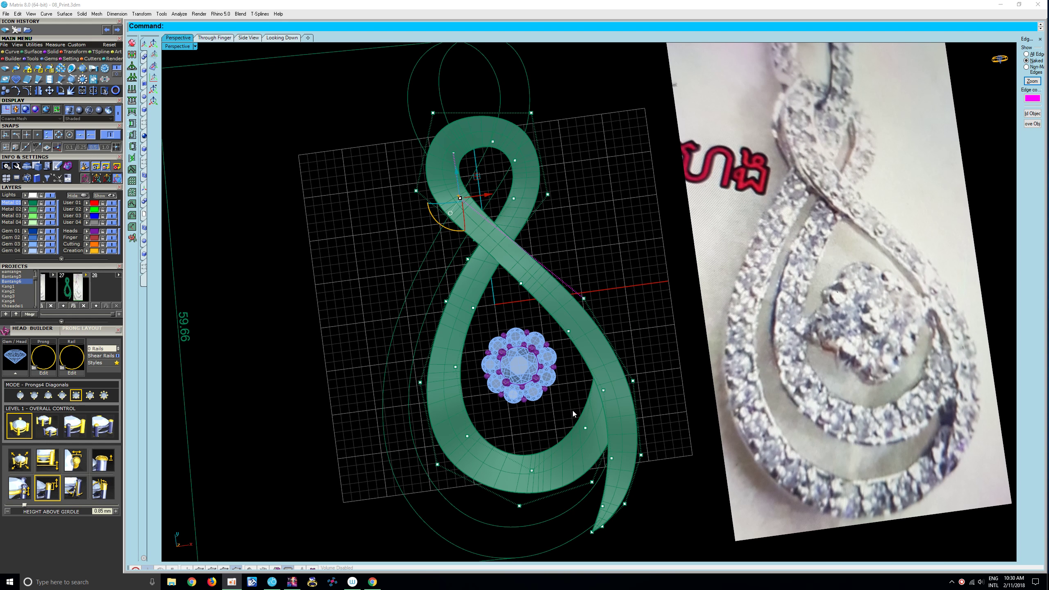
{"action": "scroll", "coordinate": [566, 362], "scroll_direction": "up", "scroll_amount": 1}
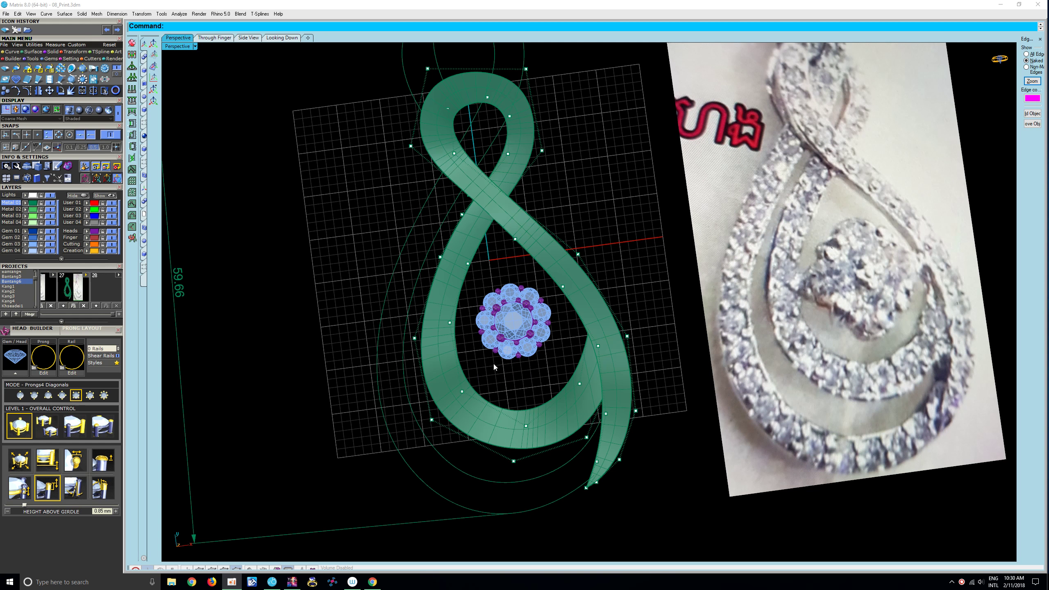
{"action": "scroll", "coordinate": [493, 362], "scroll_direction": "down", "scroll_amount": 3}
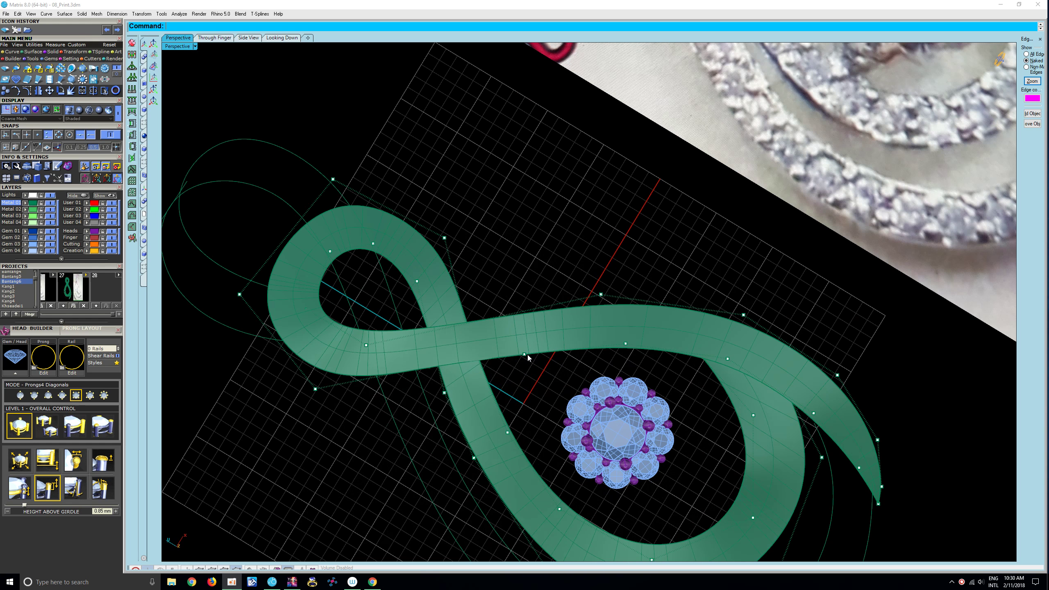
{"action": "left_click", "coordinate": [528, 354]}
{"action": "right_click_drag", "start_coordinate": [596, 351], "coordinate": [513, 358], "text": "shift"}
{"action": "left_click", "coordinate": [549, 345]}
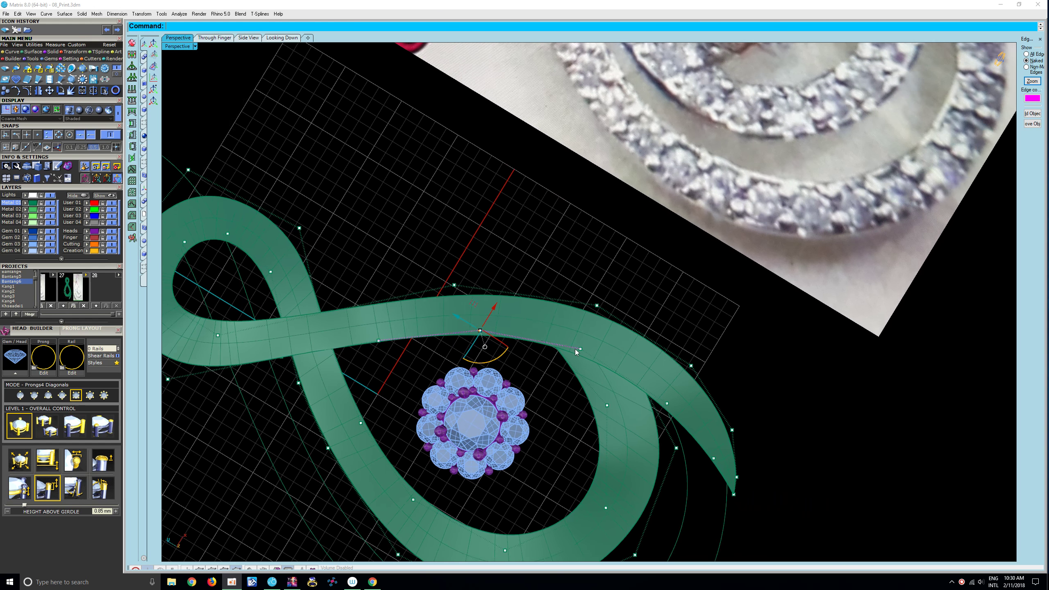
{"action": "scroll", "coordinate": [538, 339], "scroll_direction": "down", "scroll_amount": 5}
{"action": "scroll", "coordinate": [531, 240], "scroll_direction": "up", "scroll_amount": 3}
{"action": "left_click", "coordinate": [521, 228]}
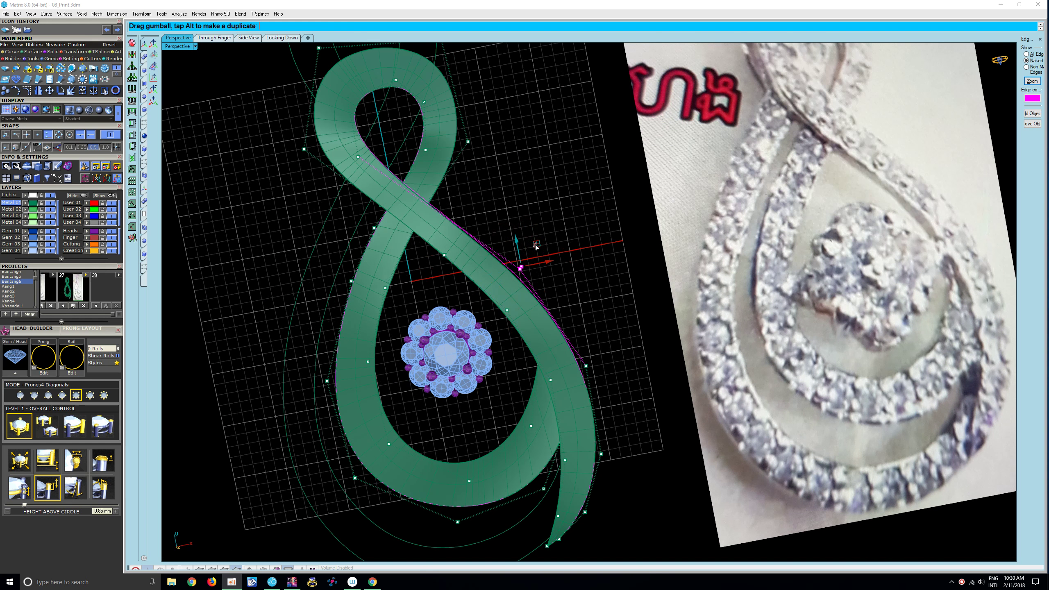
{"action": "right_click_drag", "start_coordinate": [534, 248], "coordinate": [581, 263], "text": "shift"}
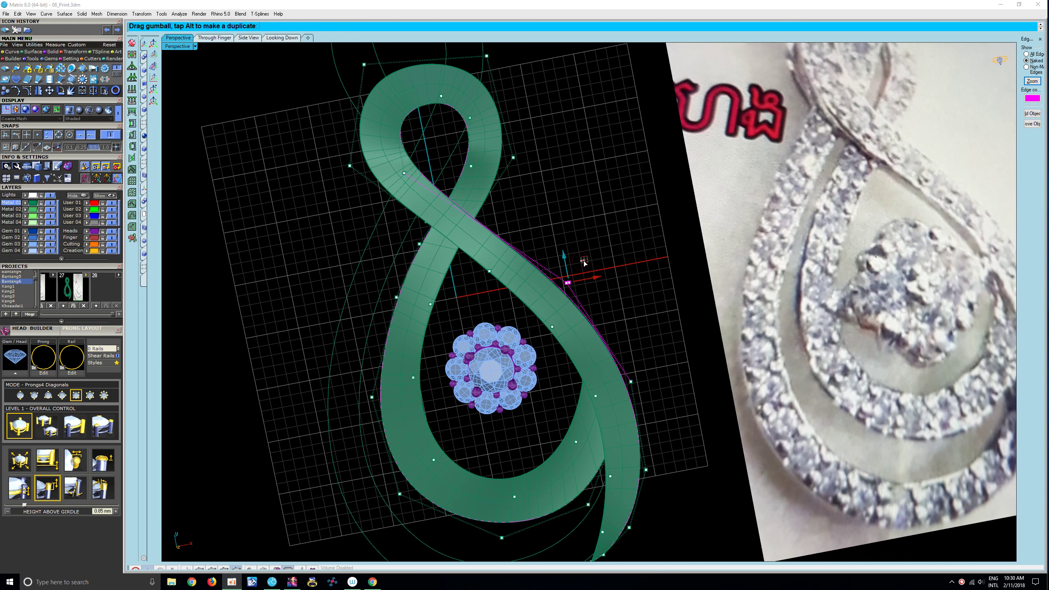
{"action": "right_click_drag", "start_coordinate": [605, 325], "coordinate": [659, 287]}
{"action": "left_click", "coordinate": [643, 290]}
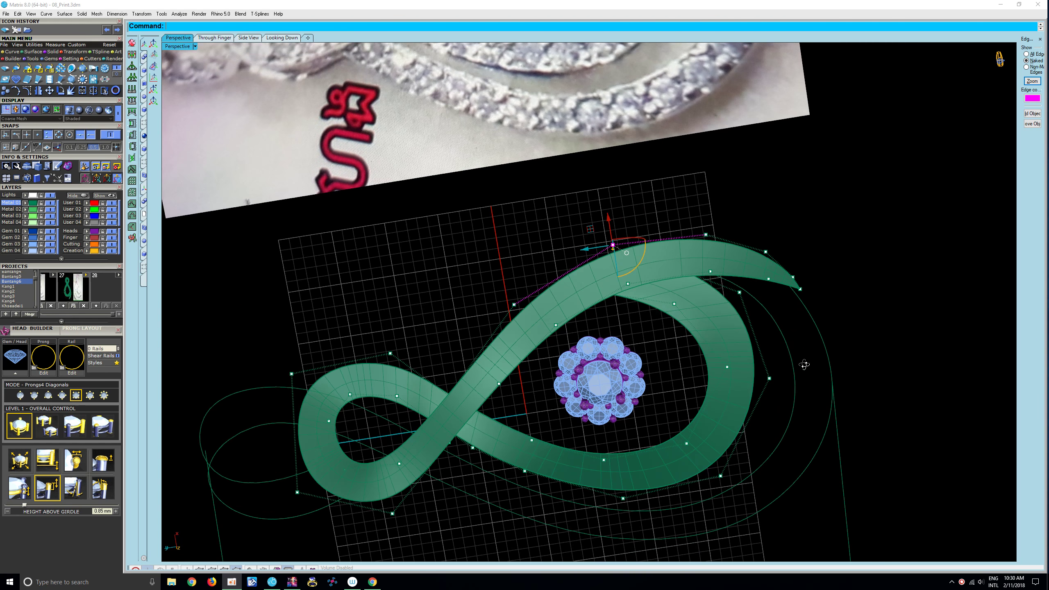
{"action": "mouse_move", "coordinate": [643, 268]}
{"action": "right_mouse_down"}
{"action": "mouse_move", "coordinate": [641, 345]}
{"action": "mouse_move", "coordinate": [662, 363]}
{"action": "right_mouse_up"}
{"action": "scroll", "coordinate": [641, 345], "scroll_direction": "down", "scroll_amount": 3}
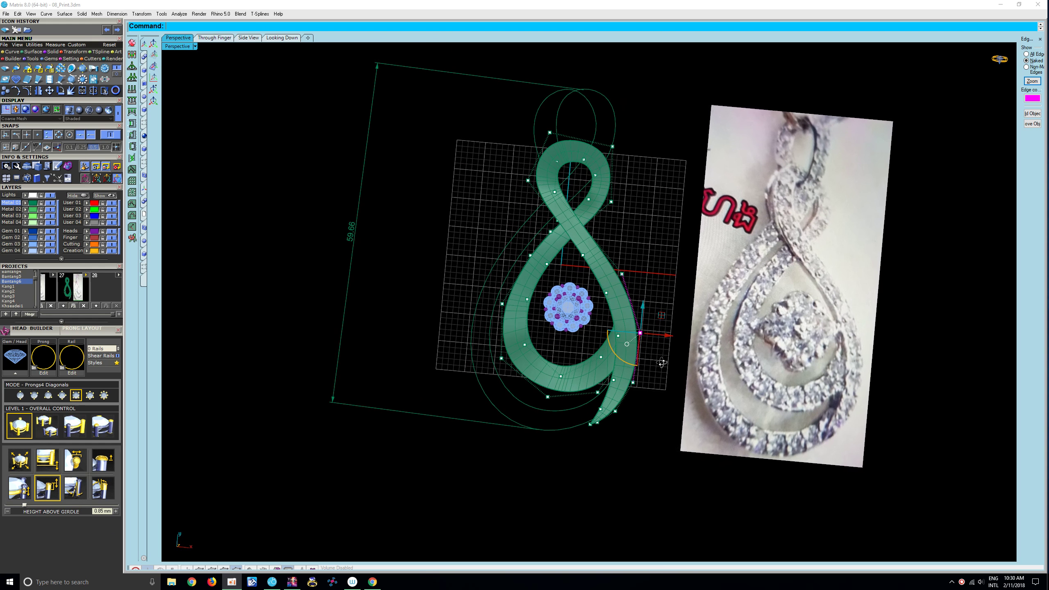
- Raise the band's lower tail control point slightly and orbit to check the reshaped tail
{"action": "right_click_drag", "start_coordinate": [615, 395], "coordinate": [599, 411]}
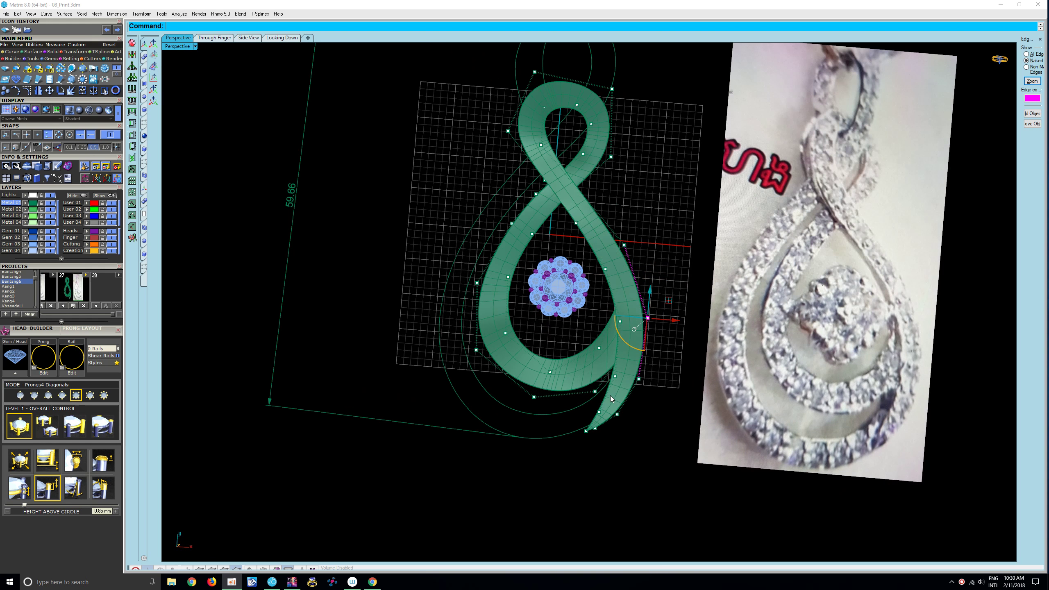
{"action": "scroll", "coordinate": [599, 411], "scroll_direction": "up", "scroll_amount": 3}
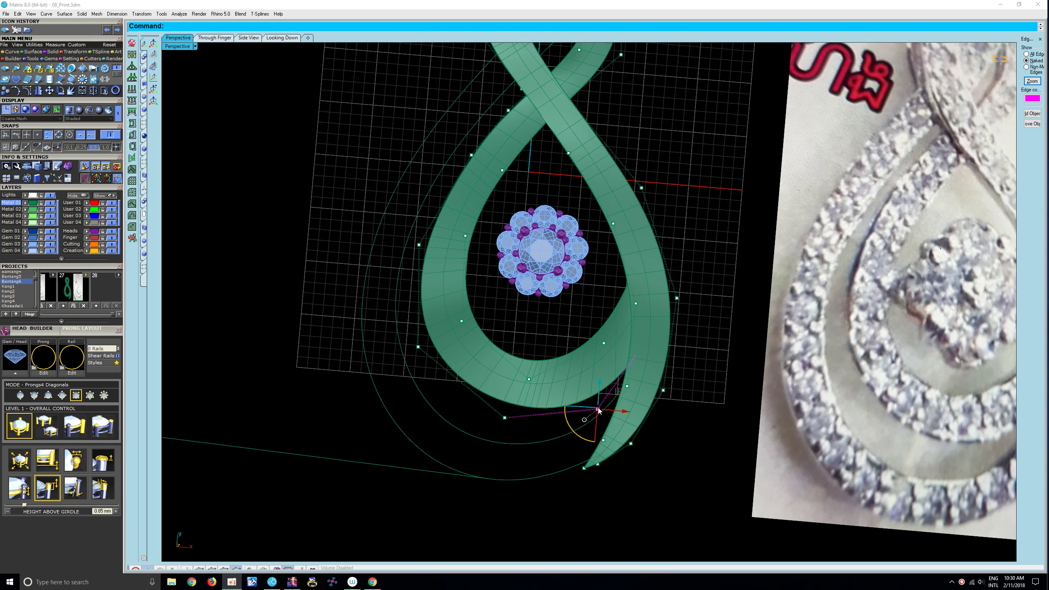
{"action": "left_click_drag", "start_coordinate": [600, 385], "coordinate": [598, 380]}
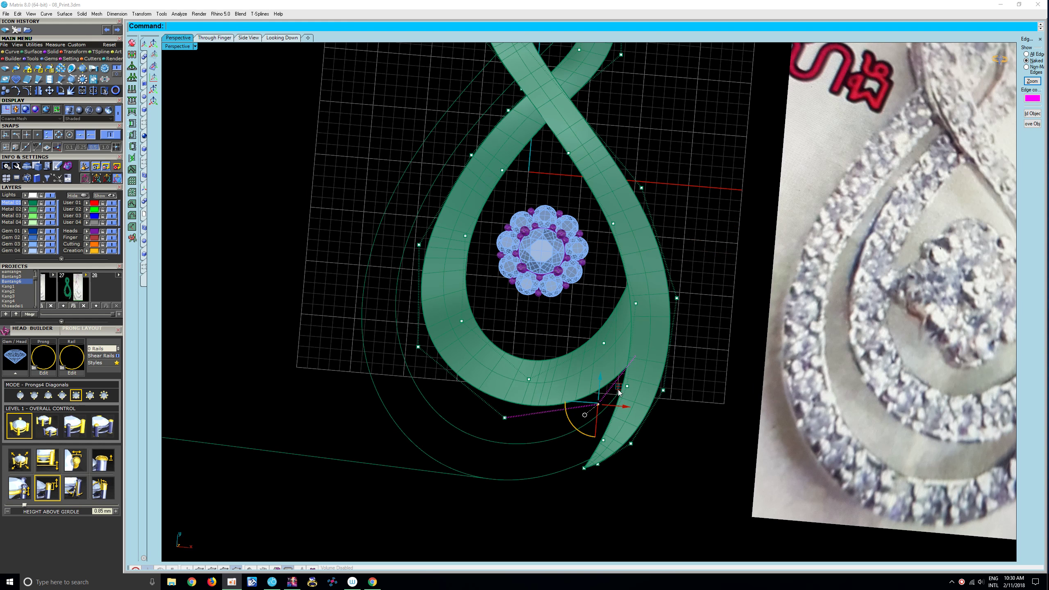
{"action": "right_click_drag", "start_coordinate": [620, 392], "coordinate": [597, 414]}
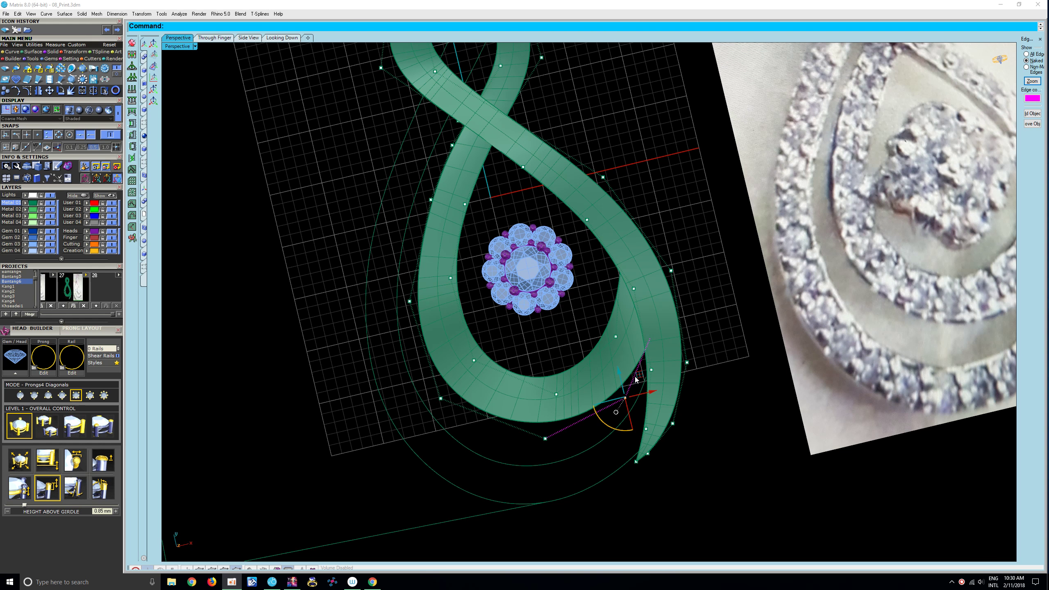
{"action": "scroll", "coordinate": [569, 392], "scroll_direction": "down", "scroll_amount": 4}
{"action": "scroll", "coordinate": [558, 405], "scroll_direction": "up", "scroll_amount": 1}
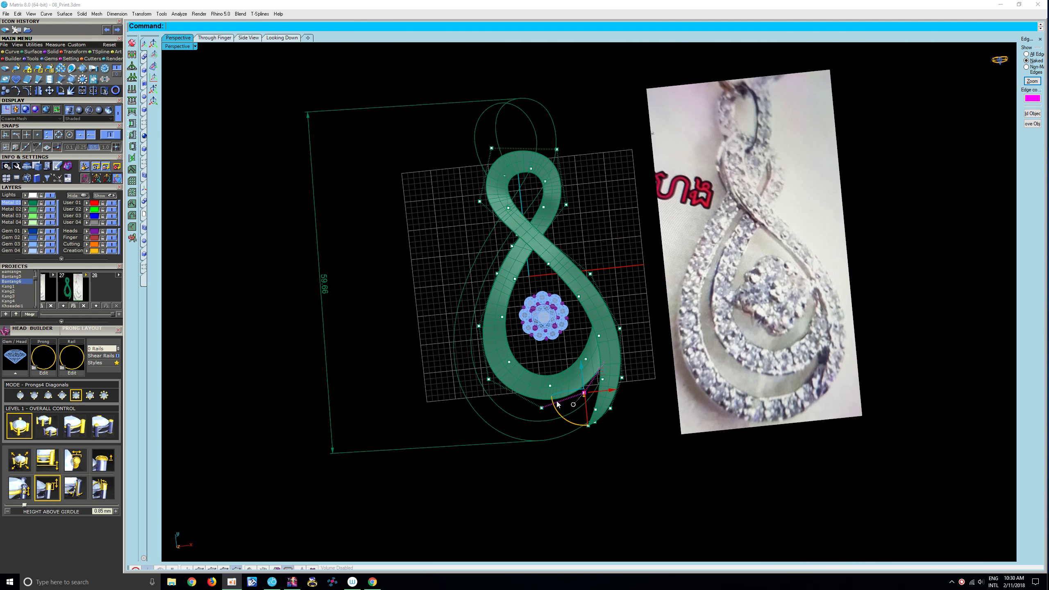
- Nudge the tail control point slightly right, then zoom out to compare with the photo
{"action": "left_click_drag", "start_coordinate": [605, 373], "coordinate": [608, 374]}
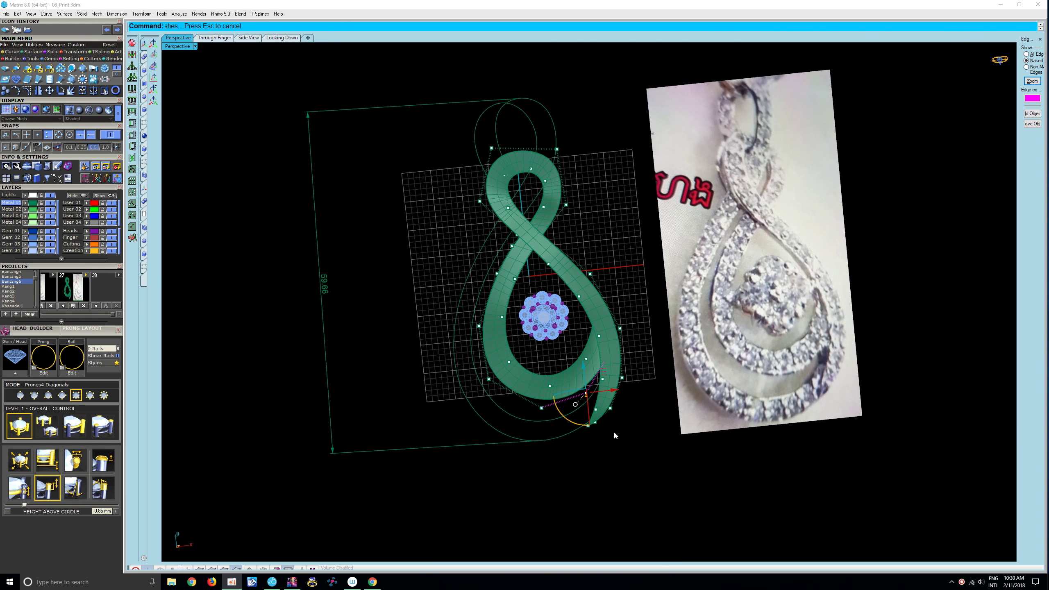
{"action": "mouse_move", "coordinate": [622, 446]}
{"action": "right_mouse_down"}
{"action": "mouse_move", "coordinate": [583, 393]}
{"action": "mouse_move", "coordinate": [581, 412]}
{"action": "mouse_move", "coordinate": [565, 313]}
{"action": "right_mouse_up"}
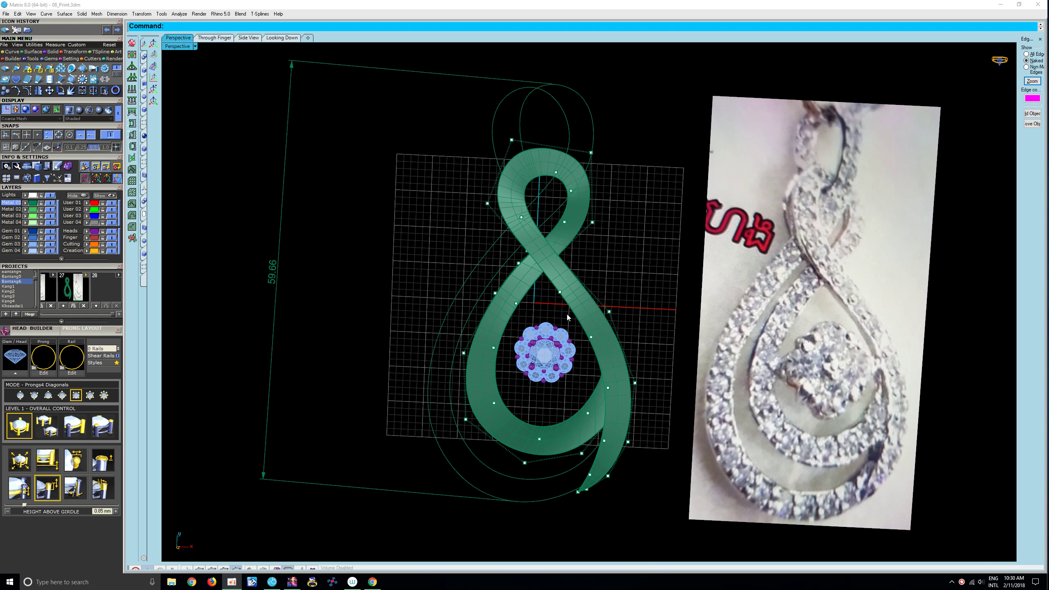
{"action": "scroll", "coordinate": [549, 297], "scroll_direction": "up", "scroll_amount": 3}
{"action": "scroll", "coordinate": [535, 285], "scroll_direction": "up", "scroll_amount": 5}
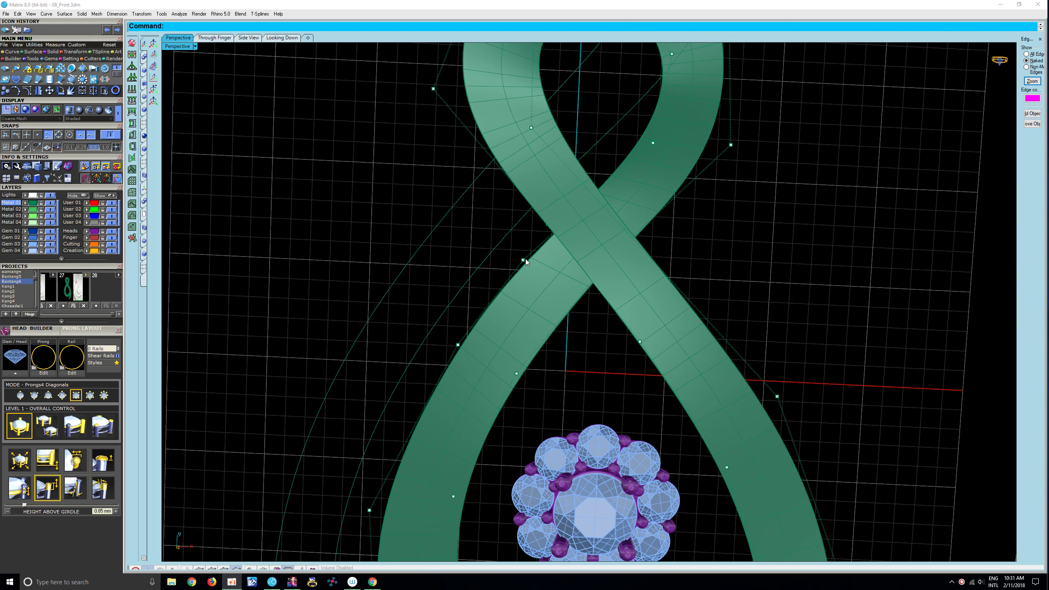
{"action": "left_click", "coordinate": [524, 260]}
{"action": "key", "text": "Escape"}
{"action": "scroll", "coordinate": [568, 344], "scroll_direction": "down", "scroll_amount": 8}
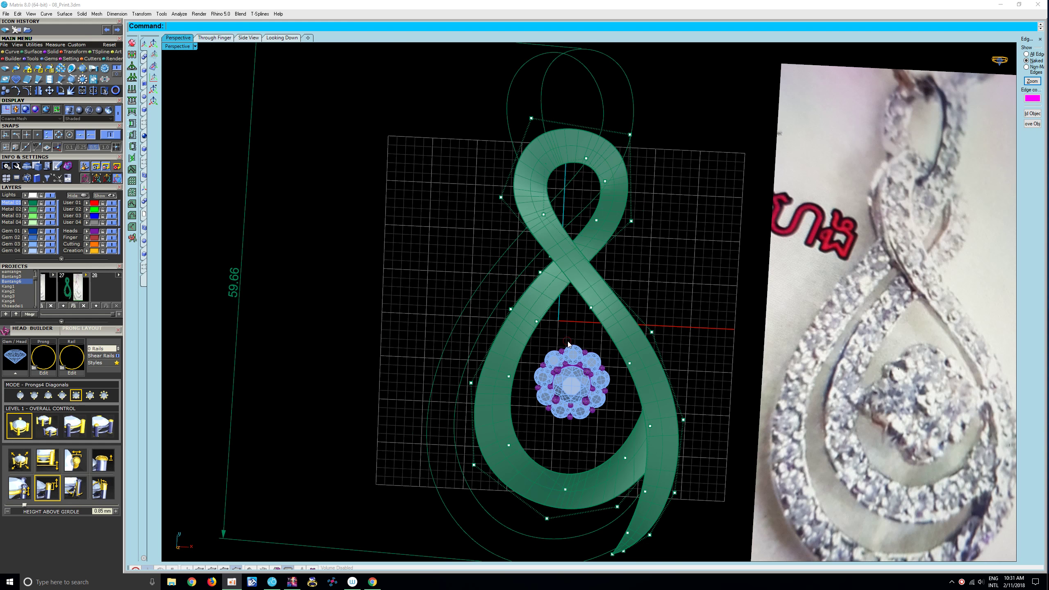
{"action": "scroll", "coordinate": [620, 324], "scroll_direction": "down", "scroll_amount": 3}
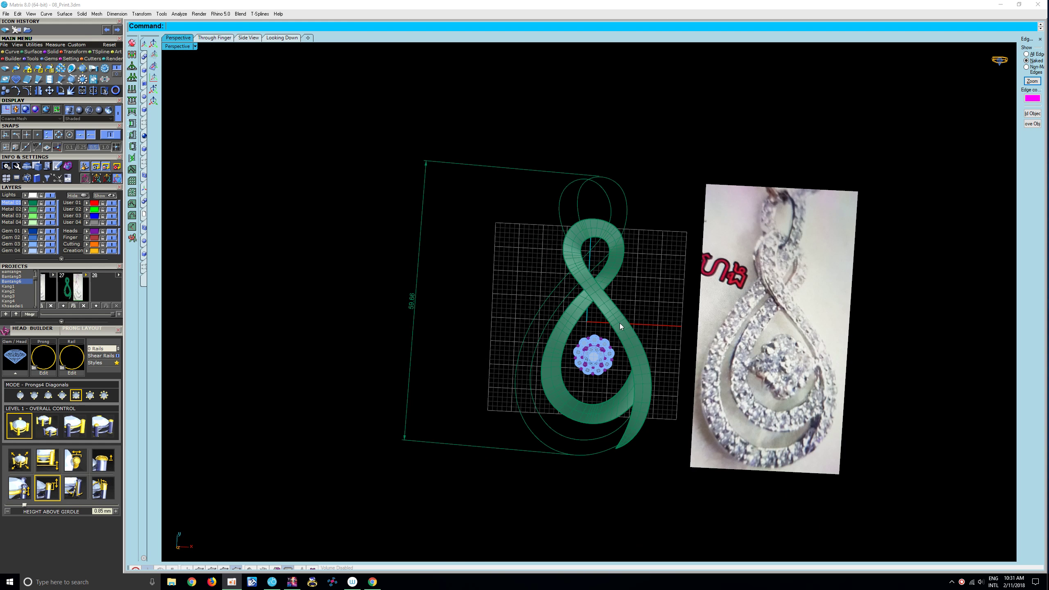
- Start Gem on Surface on the band and set the gem scale to 220%
{"action": "left_click", "coordinate": [620, 327]}
{"action": "key", "text": "F6"}
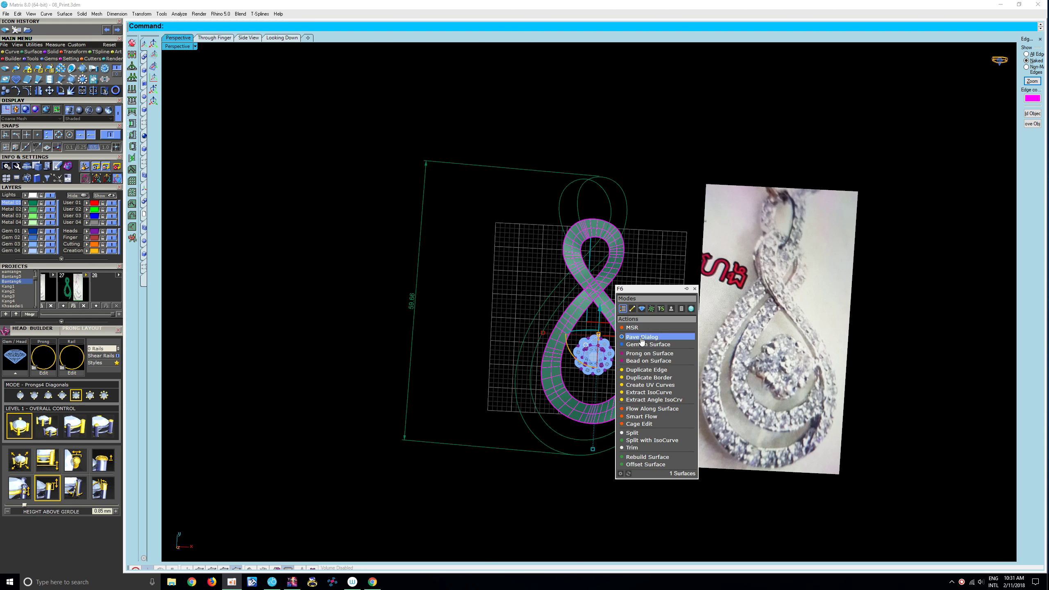
{"action": "left_click", "coordinate": [641, 344]}
{"action": "scroll", "coordinate": [624, 338], "scroll_direction": "up", "scroll_amount": 5}
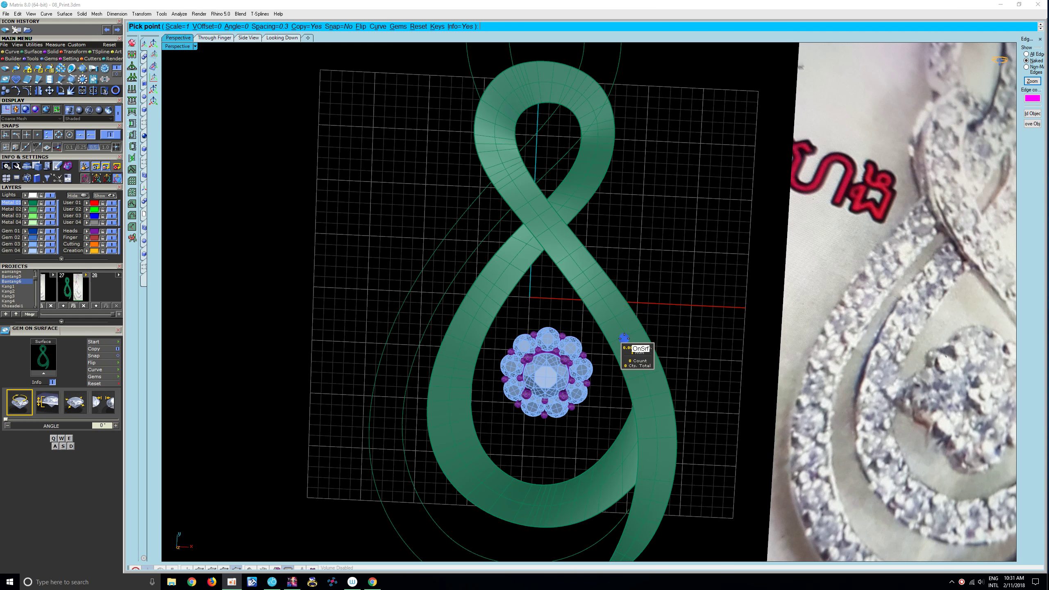
{"action": "key", "text": "w"}
{"action": "key", "text": "w"}
{"action": "key", "text": "w"}
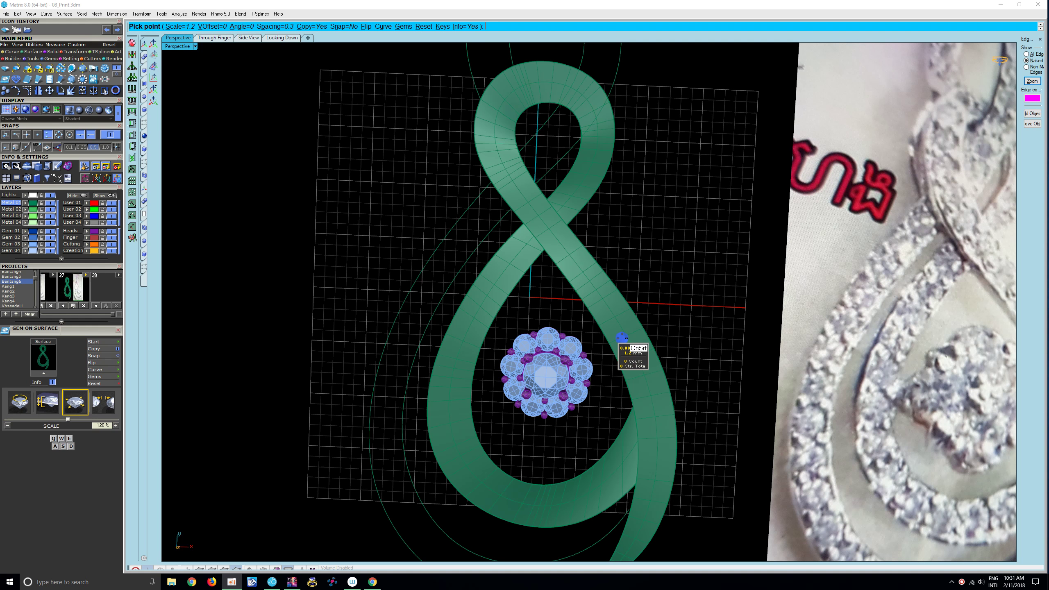
{"action": "key", "text": "w"}
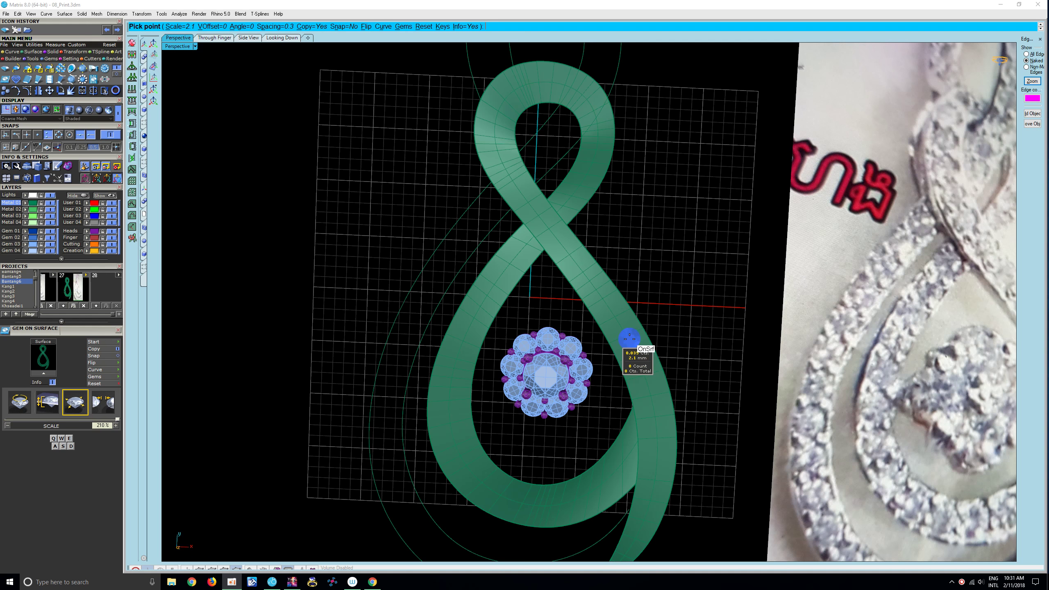
{"action": "key", "text": "w"}
{"action": "key", "text": "w"}
{"action": "key", "text": "w"}
{"action": "scroll", "coordinate": [629, 339], "scroll_direction": "up", "scroll_amount": 2}
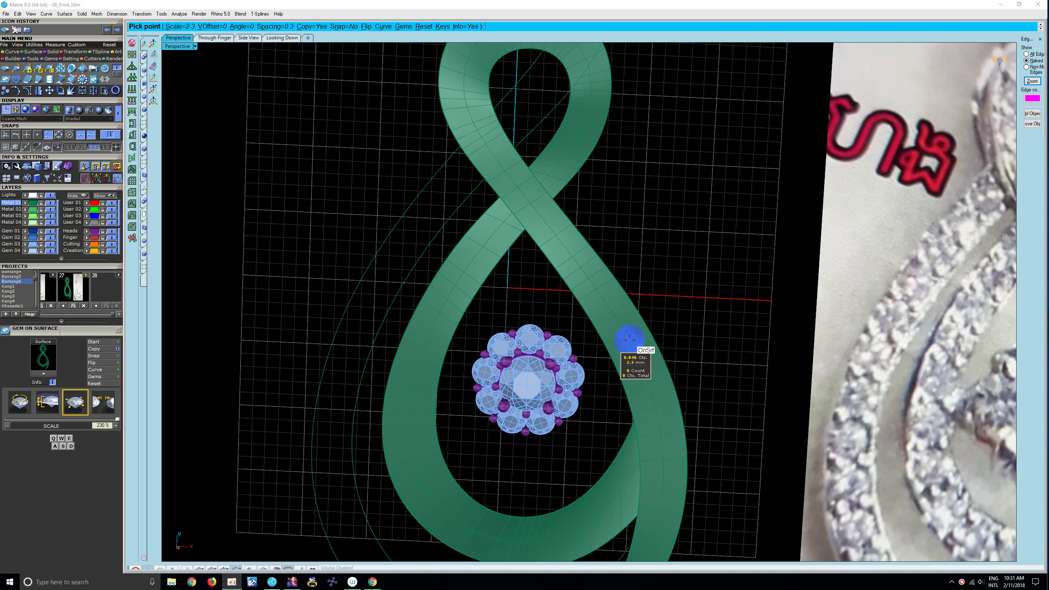
{"action": "key", "text": "s"}
- Place two gems, one on the band's right side and one at the loop's bottom
{"action": "left_click", "coordinate": [629, 339]}
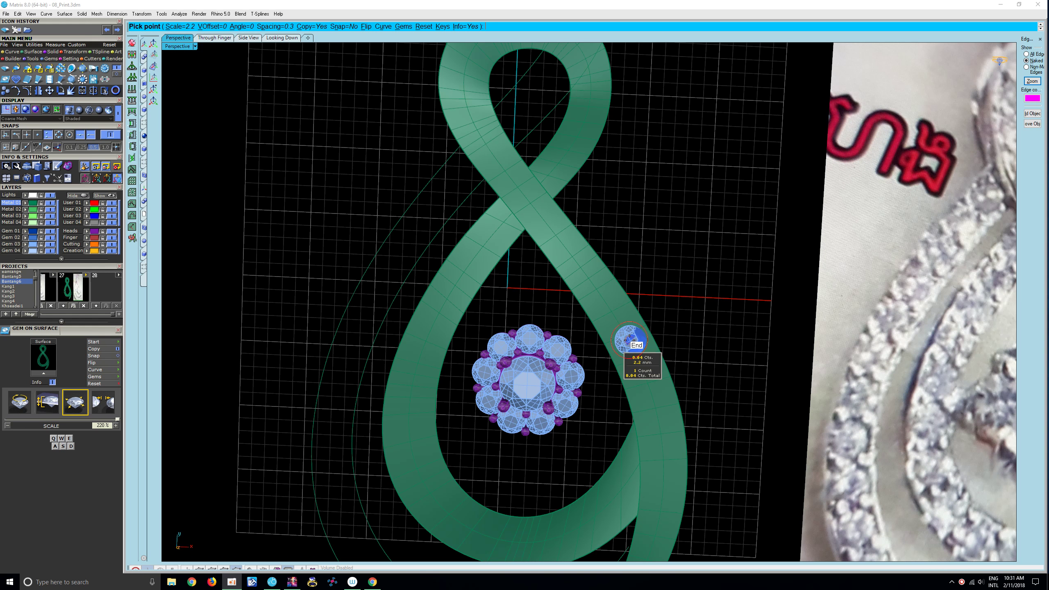
{"action": "right_click_drag", "start_coordinate": [433, 335], "coordinate": [452, 262]}
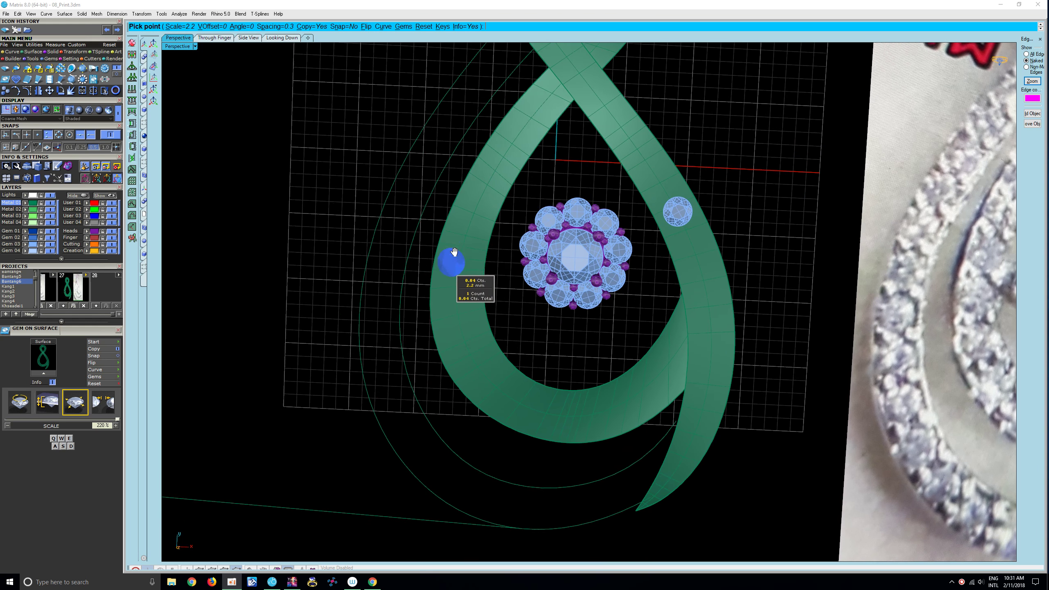
{"action": "left_click", "coordinate": [532, 407]}
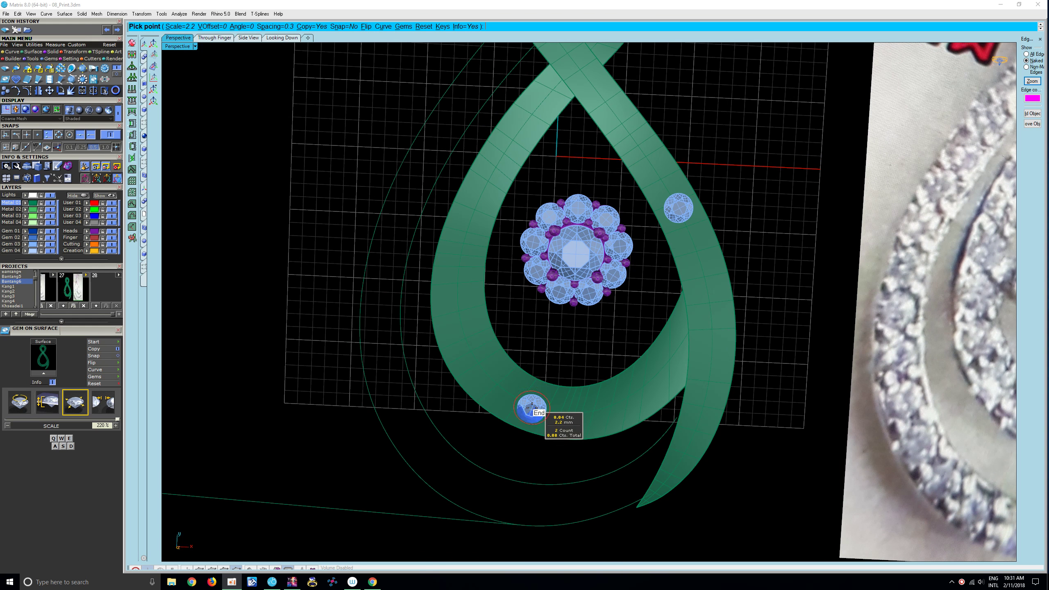
{"action": "key", "text": "Return"}
{"action": "scroll", "coordinate": [578, 380], "scroll_direction": "down", "scroll_amount": 5}
{"action": "mouse_move", "coordinate": [579, 379]}
{"action": "right_mouse_down"}
{"action": "mouse_move", "coordinate": [545, 364]}
{"action": "mouse_move", "coordinate": [522, 375]}
{"action": "right_mouse_up"}
{"action": "scroll", "coordinate": [544, 364], "scroll_direction": "up", "scroll_amount": 2}
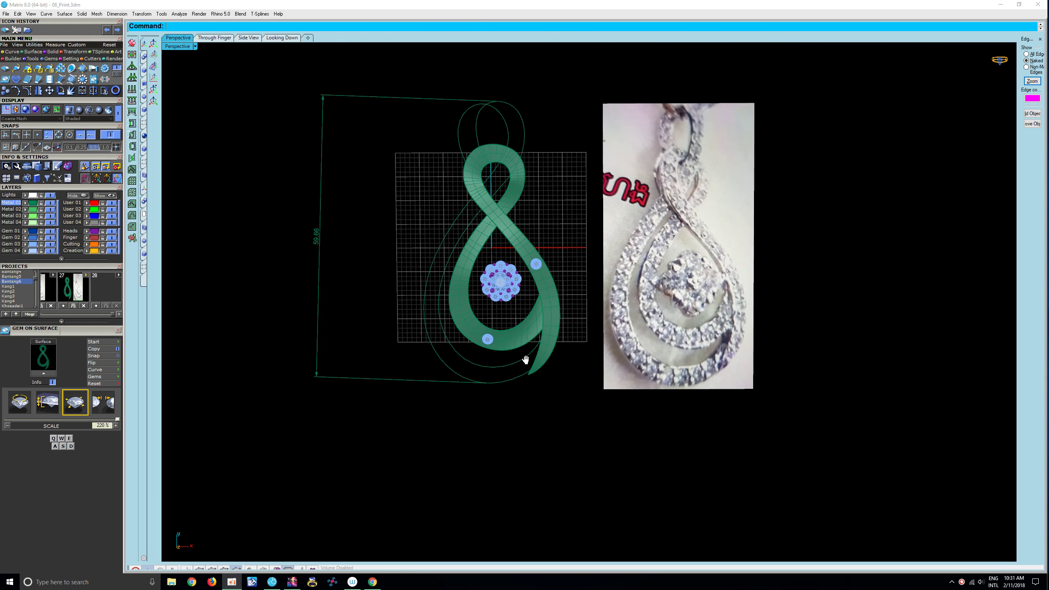